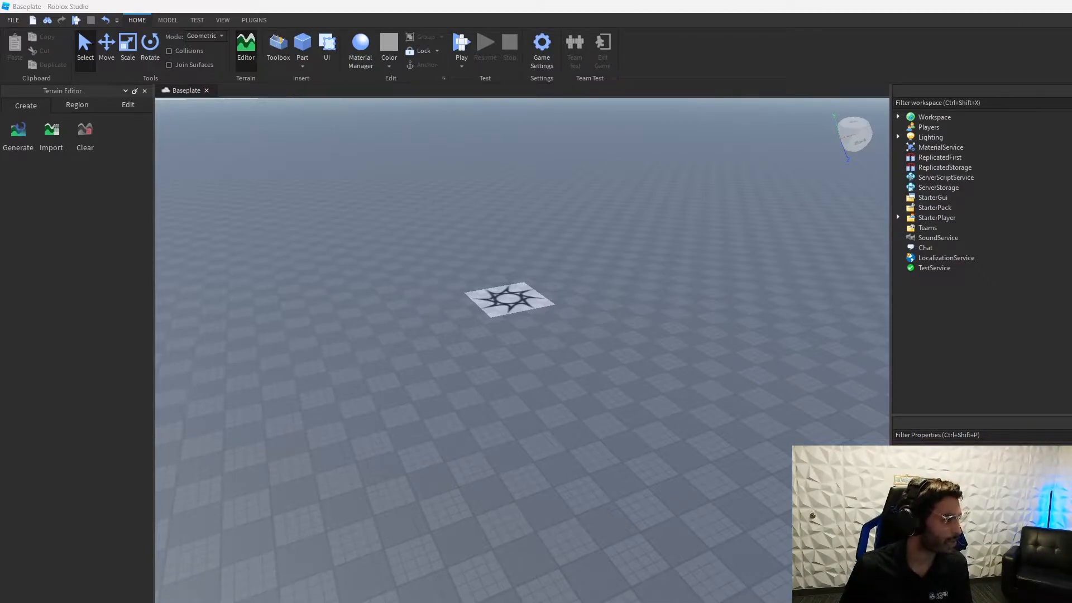
Step: Drag the Kleki window with the Server/Event diagram in from the left to cover Roblox Studio
{"action": "left_click_drag", "start_coordinate": [0, 215], "coordinate": [193, 0]}
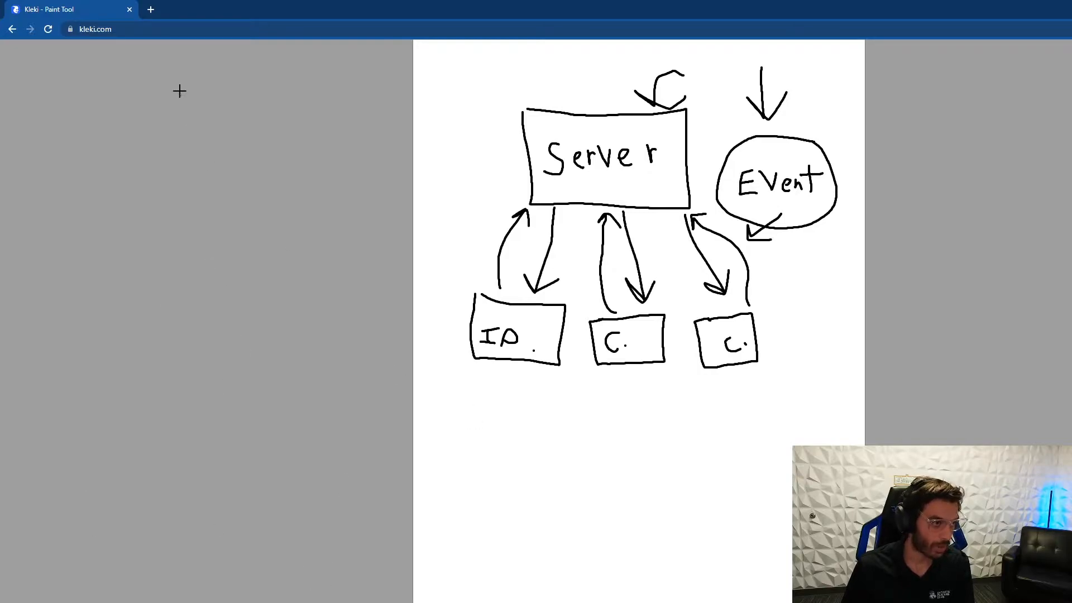
Step: Open and close a new browser tab, dismiss a 'rob' Windows search, then minimize Kleki
{"action": "left_click", "coordinate": [151, 10]}
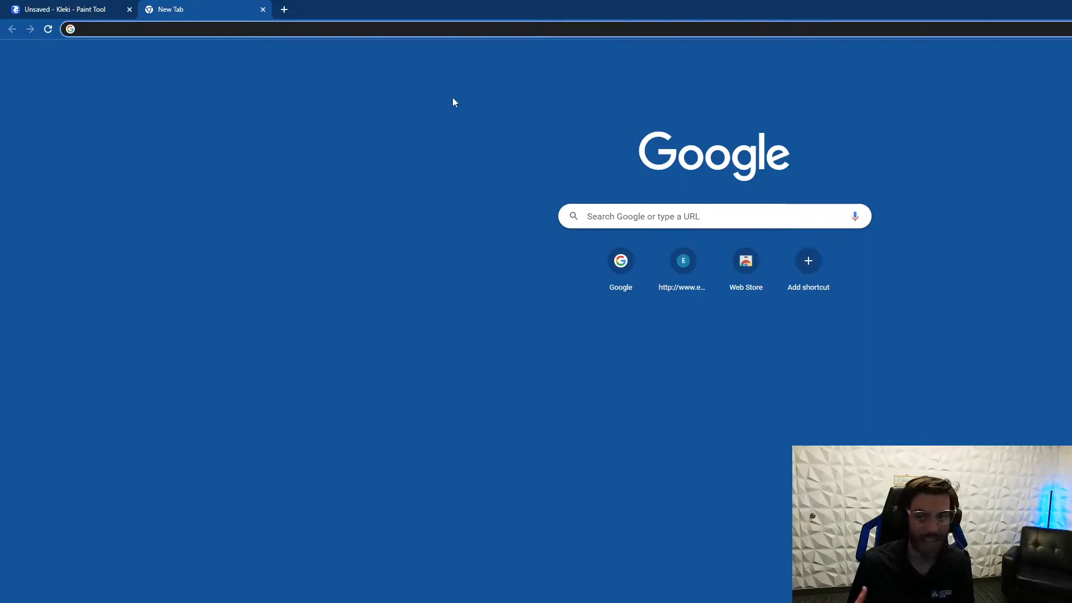
{"action": "left_click", "coordinate": [263, 10]}
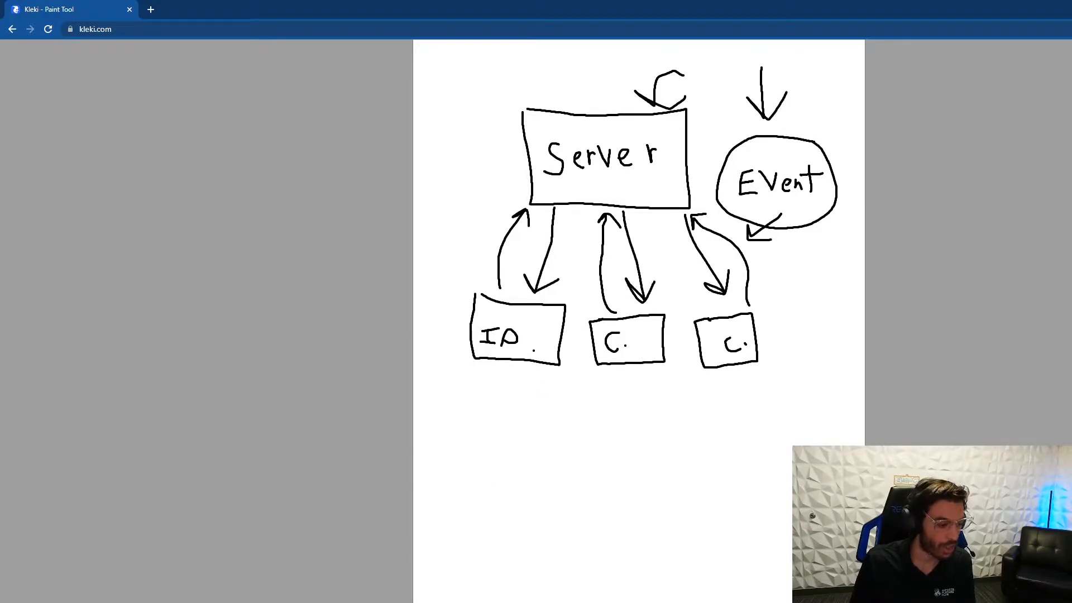
{"action": "left_click", "coordinate": [112, 602]}
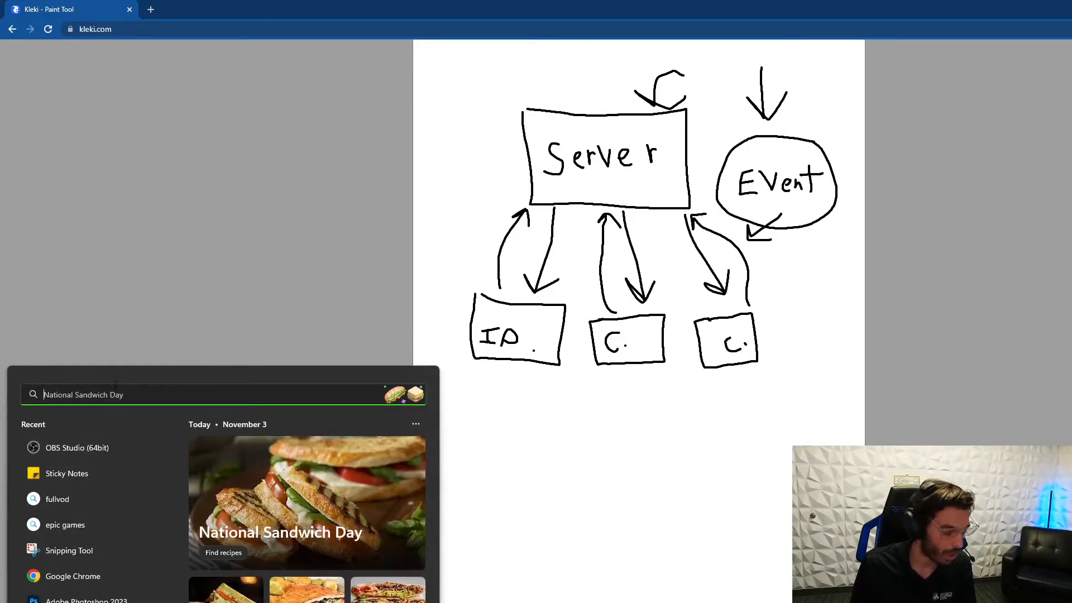
{"action": "type", "text": "rob"}
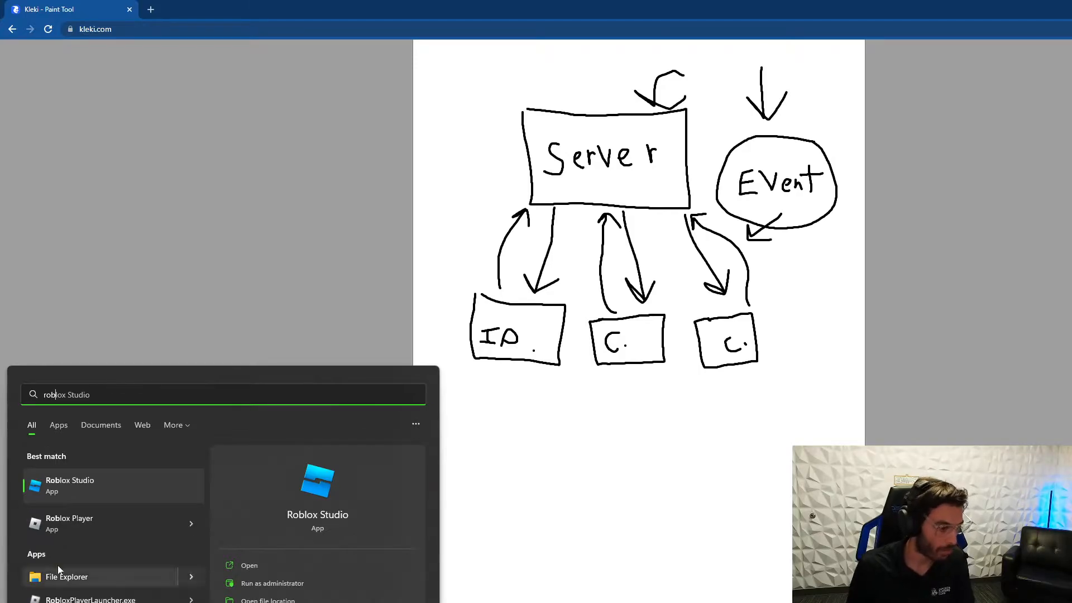
{"action": "key", "text": "Return"}
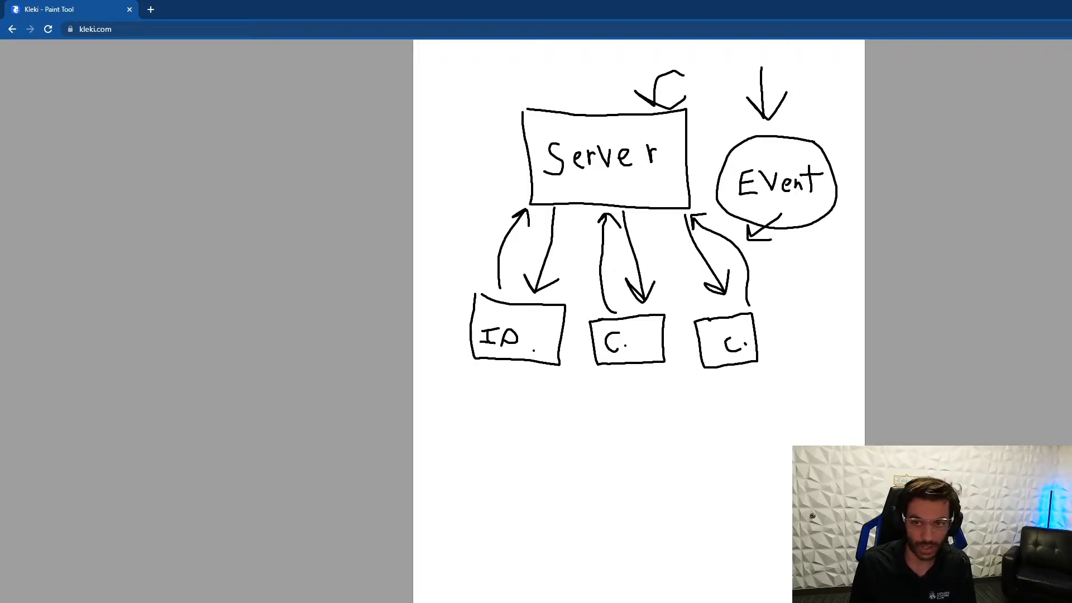
{"action": "left_click", "coordinate": [1071, 7]}
{"action": "right_click_drag", "start_coordinate": [700, 337], "coordinate": [701, 339]}
Step: Expand Workspace and raise the SpawnLocation slightly above the baseplate with the Move tool
{"action": "left_click", "coordinate": [903, 116]}
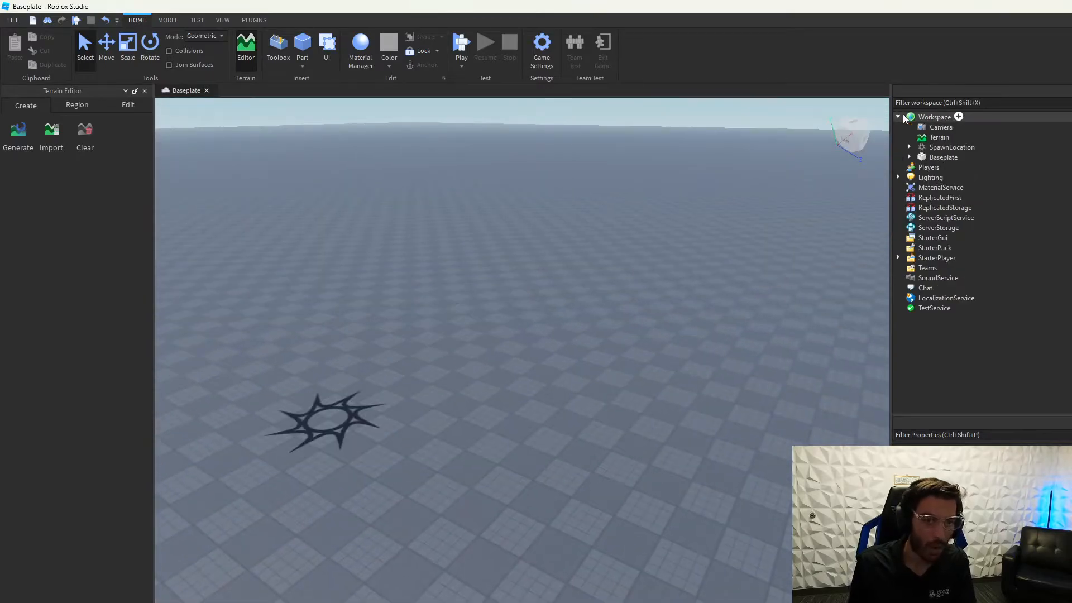
{"action": "left_click", "coordinate": [933, 148]}
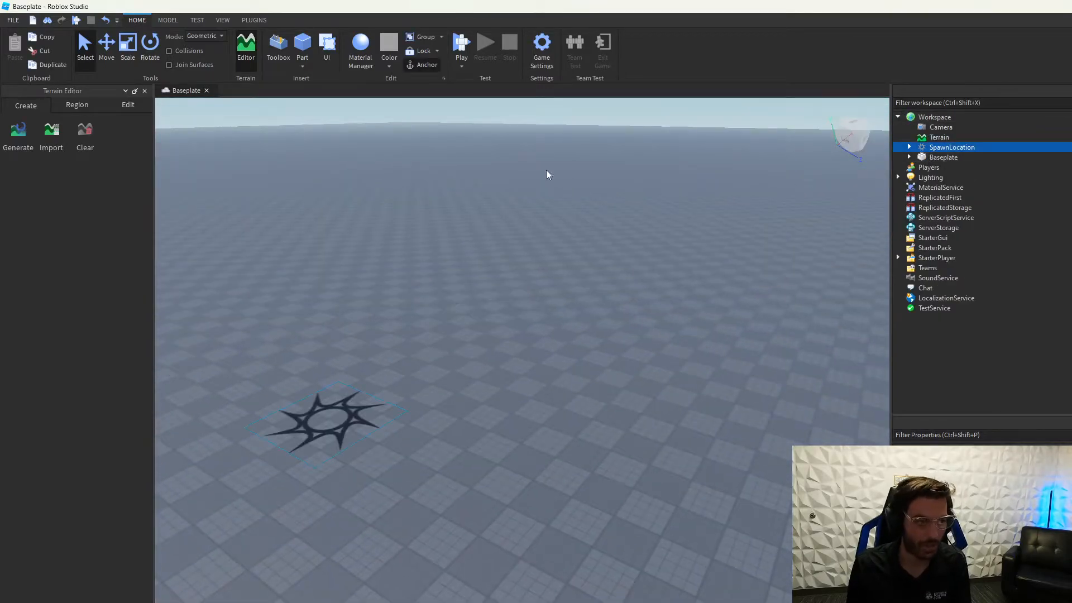
{"action": "left_click", "coordinate": [107, 46]}
{"action": "left_click_drag", "start_coordinate": [283, 275], "coordinate": [266, 246]}
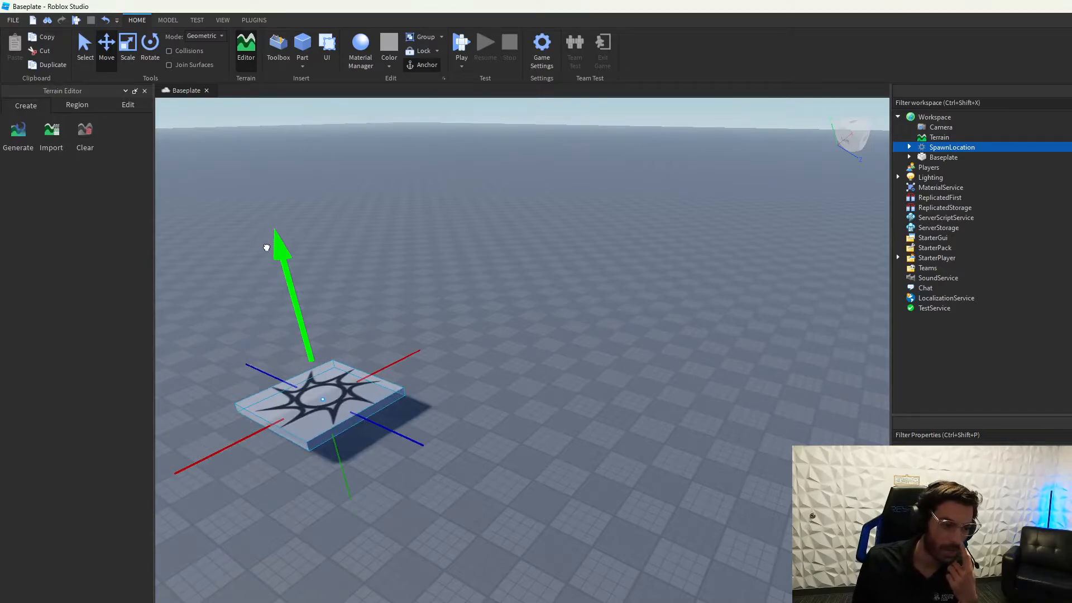
{"action": "left_click", "coordinate": [447, 257]}
{"action": "right_click_drag", "start_coordinate": [371, 310], "coordinate": [370, 309]}
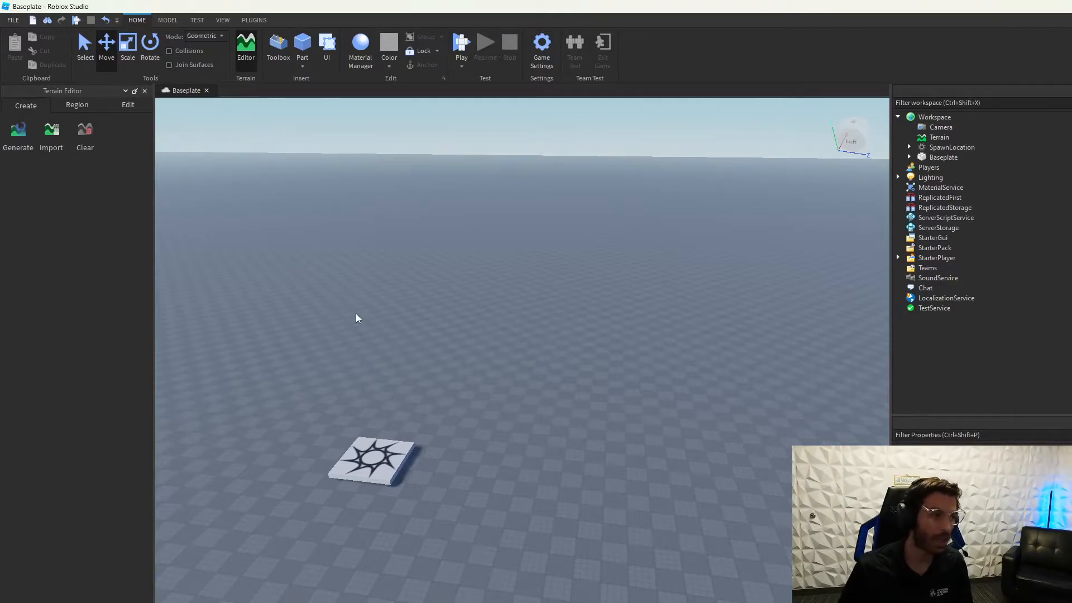
Step: Close the Terrain Editor, then browse Toolbox Models with the old 'fastcast' search cleared
{"action": "left_click", "coordinate": [145, 91]}
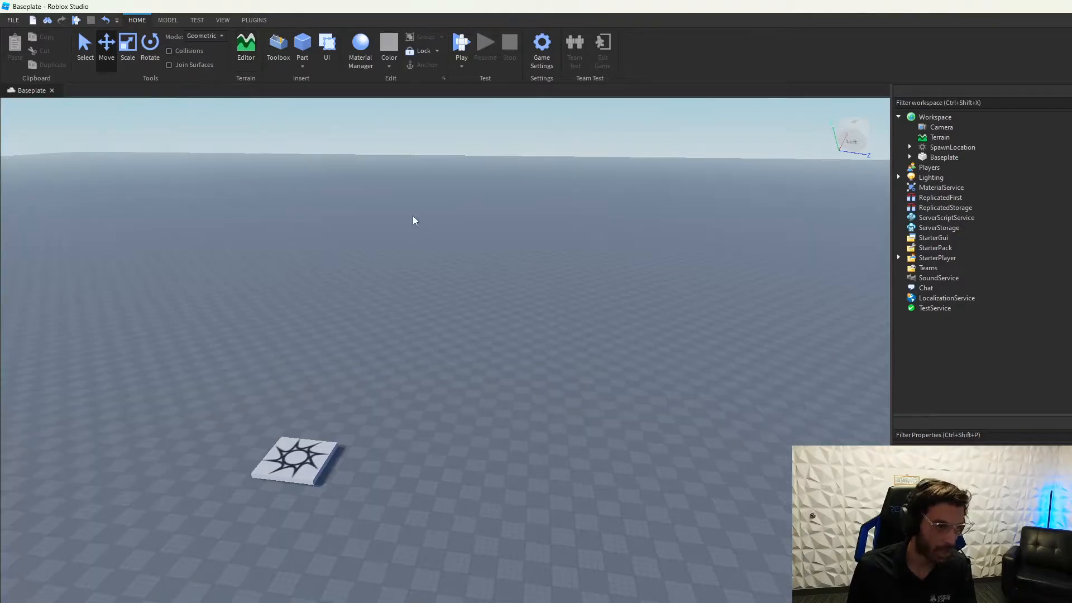
{"action": "left_click", "coordinate": [278, 48]}
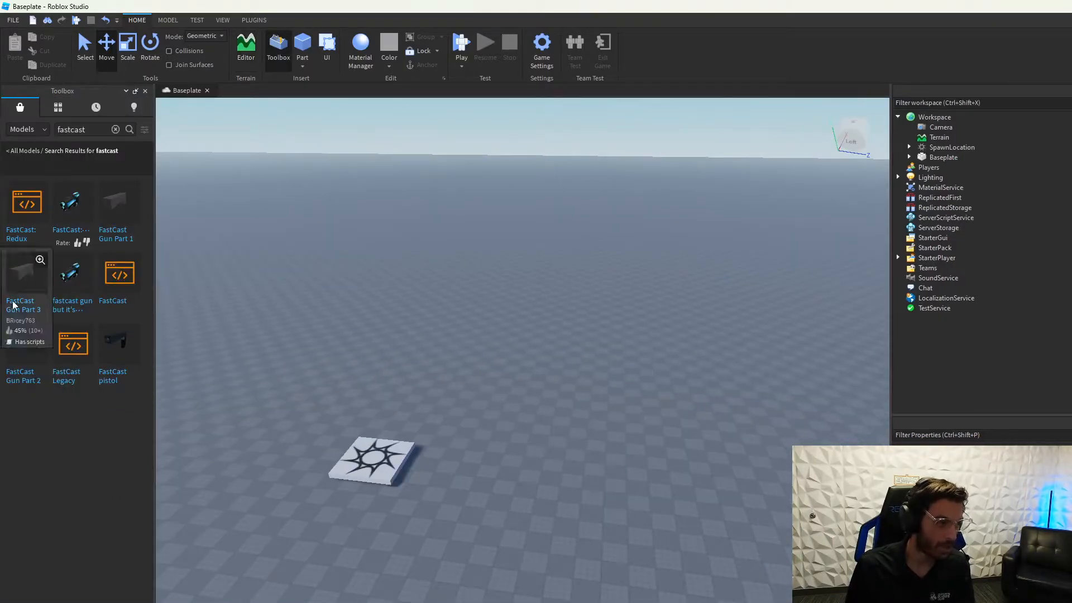
{"action": "left_click", "coordinate": [28, 130]}
{"action": "left_click", "coordinate": [20, 146]}
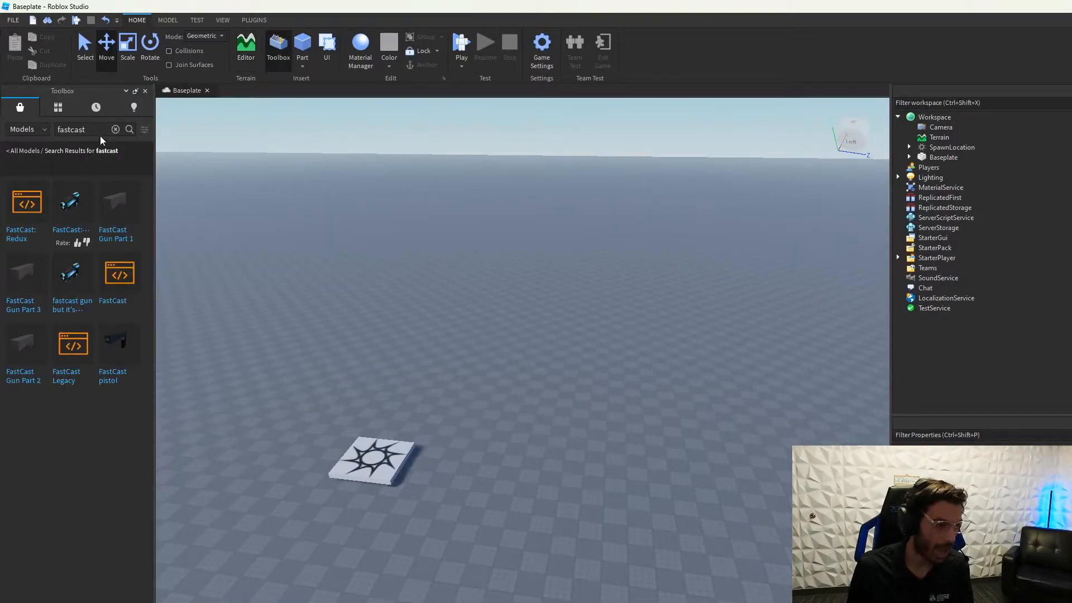
{"action": "left_click", "coordinate": [115, 129]}
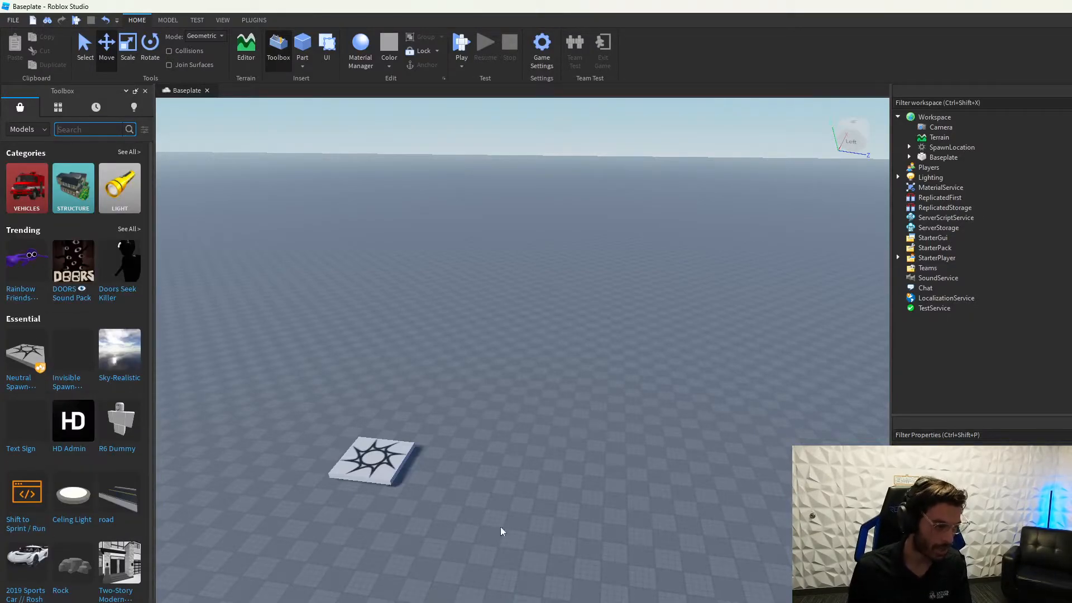
{"action": "scroll", "coordinate": [120, 357], "scroll_direction": "down", "scroll_amount": 10}
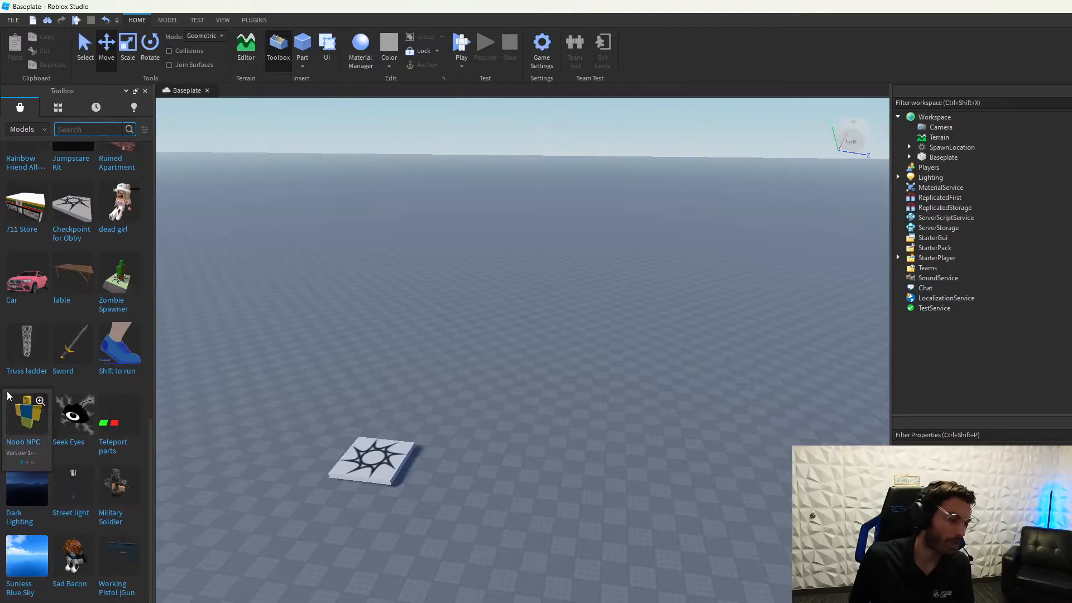
{"action": "scroll", "coordinate": [70, 204], "scroll_direction": "down", "scroll_amount": 6}
{"action": "left_click_drag", "start_coordinate": [150, 559], "coordinate": [148, 102]}
{"action": "left_click", "coordinate": [145, 91]}
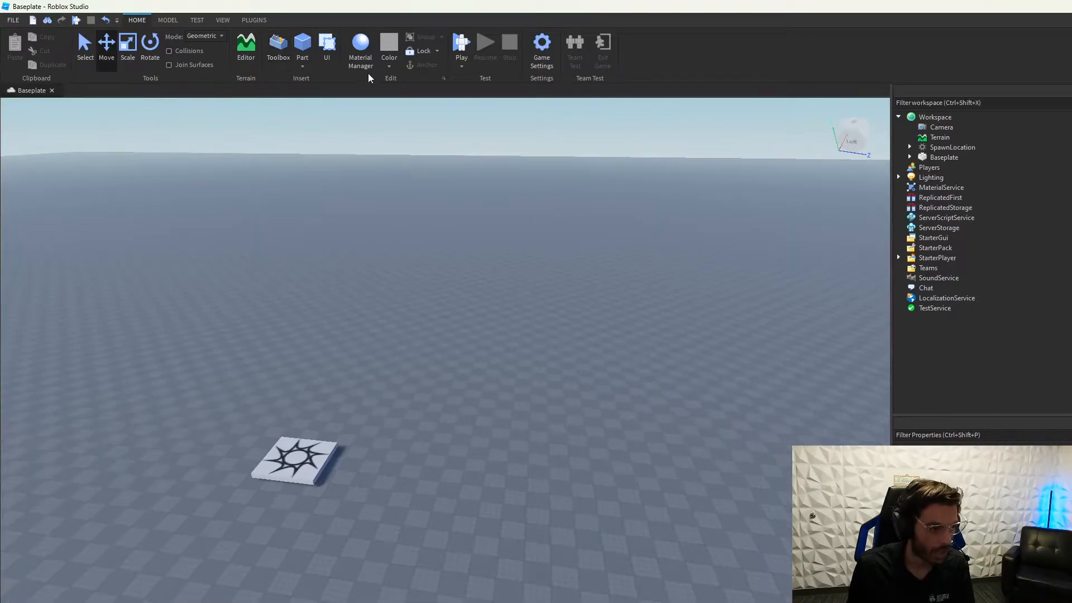
{"action": "left_click", "coordinate": [302, 44]}
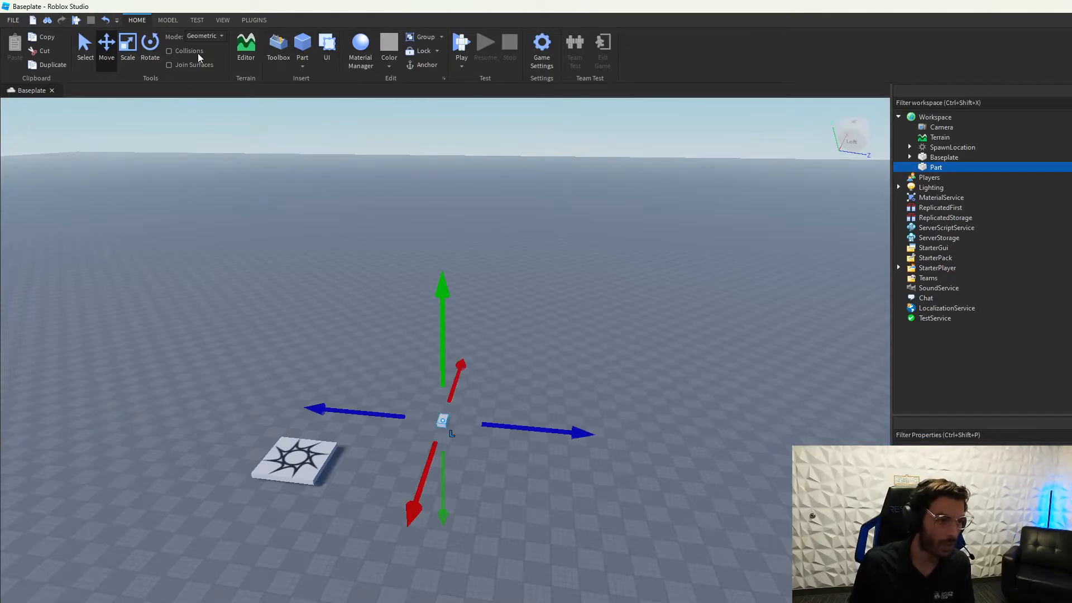
{"action": "scroll", "coordinate": [655, 555], "scroll_direction": "up", "scroll_amount": 4}
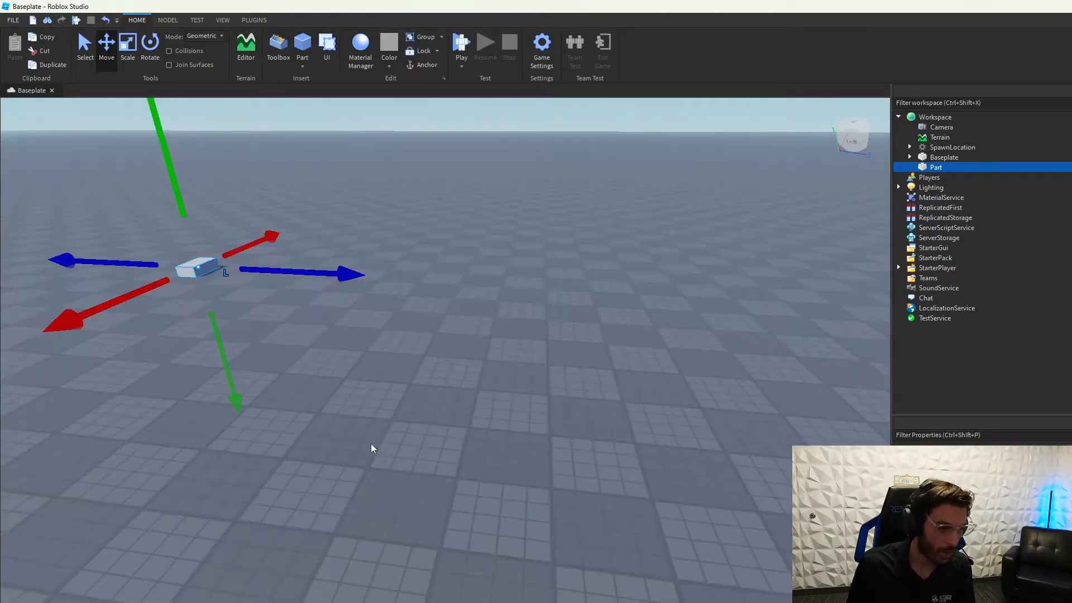
{"action": "right_click_drag", "start_coordinate": [372, 448], "coordinate": [273, 359]}
{"action": "key", "text": "w"}
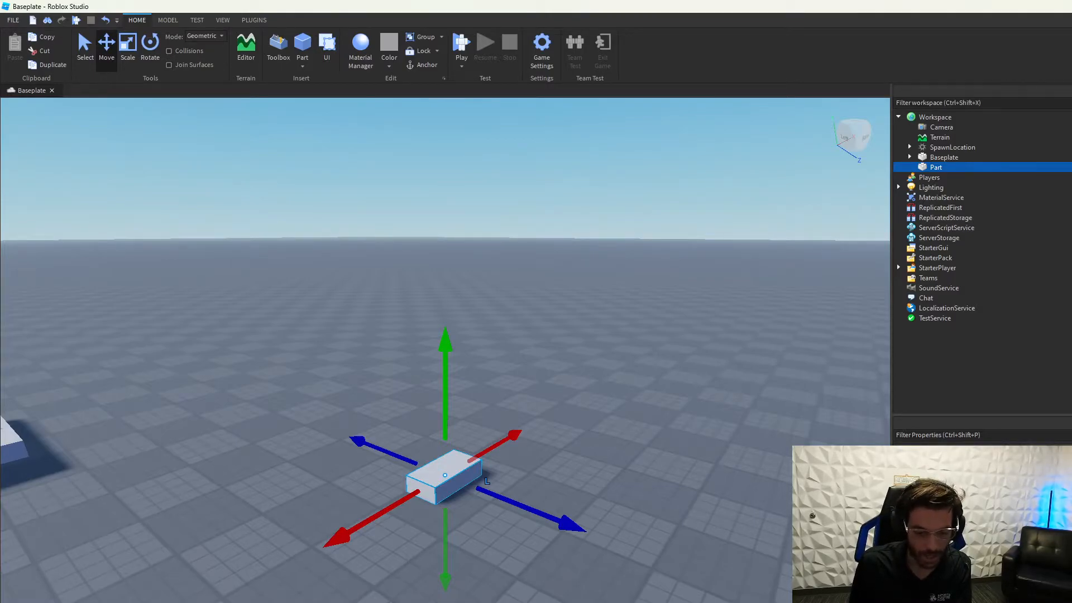
{"action": "key", "text": "Delete"}
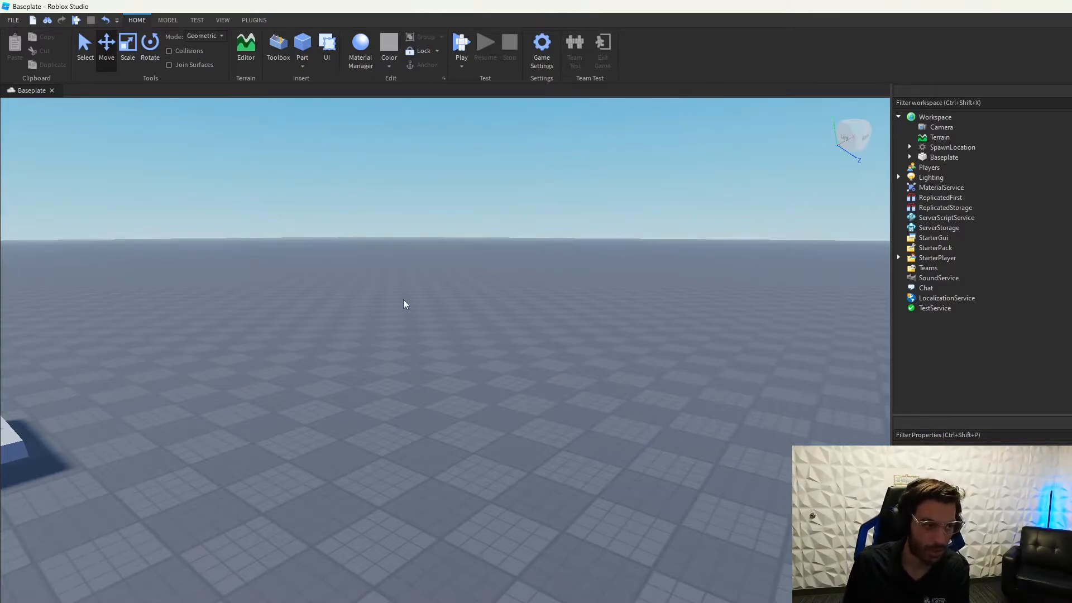
Step: Add two ScreenGuis from the UI insertion tools, then delete both of them
{"action": "left_click", "coordinate": [328, 48]}
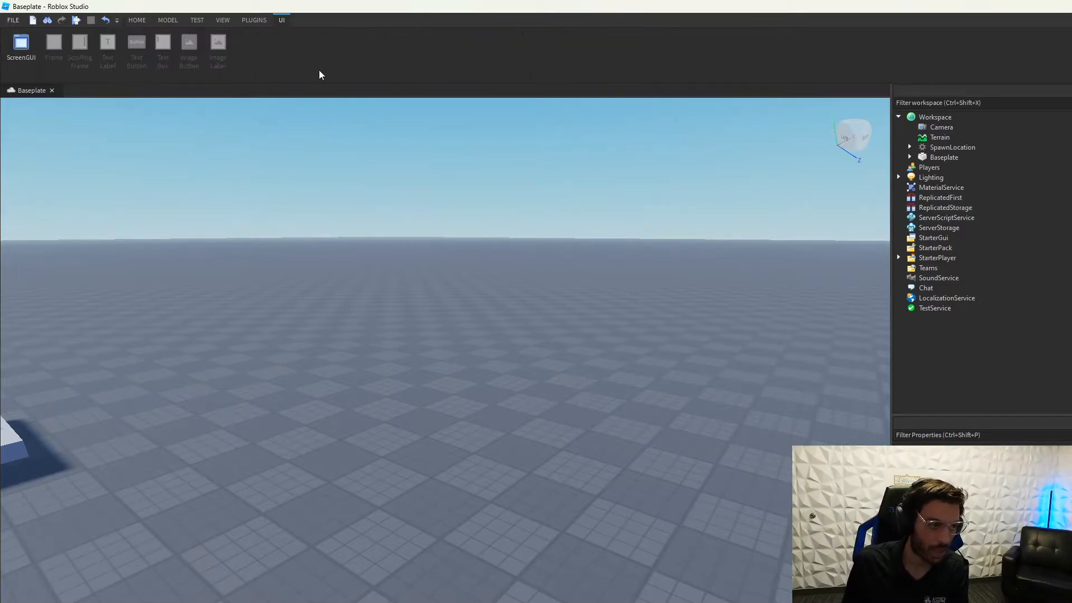
{"action": "left_click", "coordinate": [16, 54]}
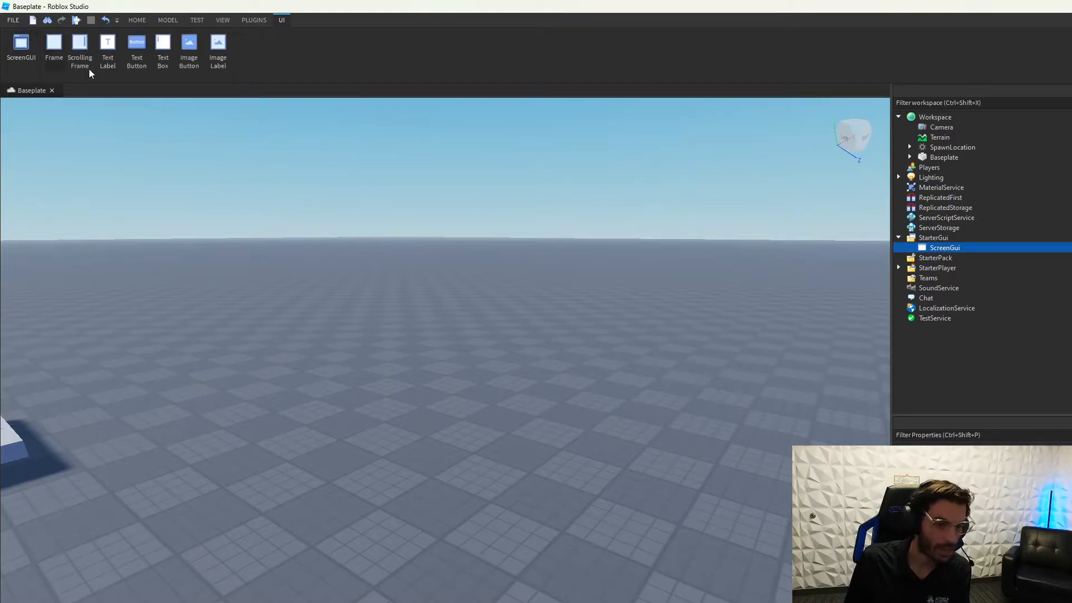
{"action": "left_click", "coordinate": [22, 48]}
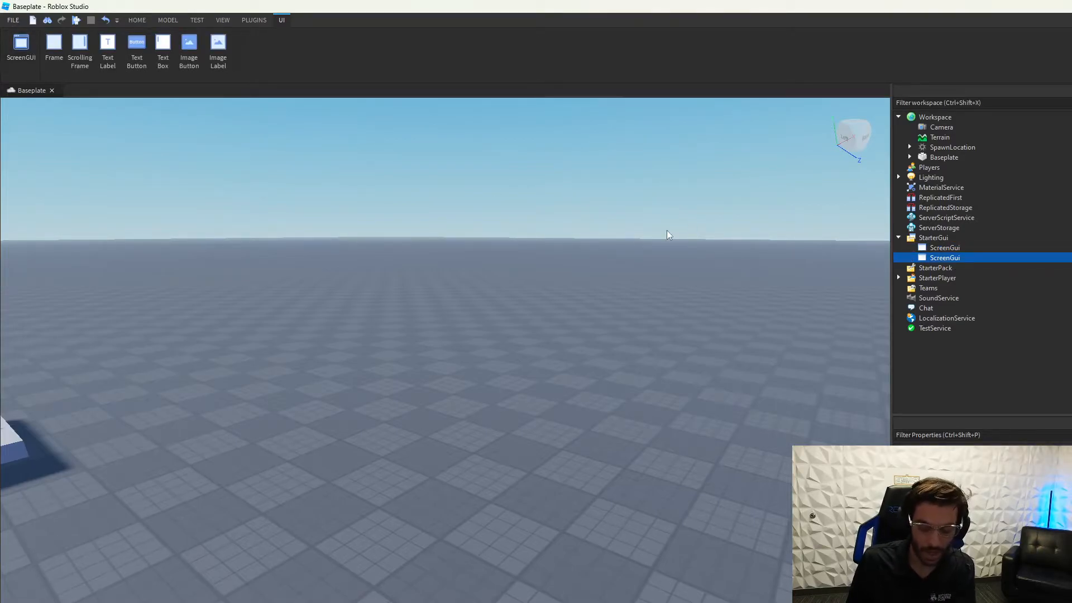
{"action": "key", "text": "Delete"}
{"action": "left_click", "coordinate": [946, 247]}
{"action": "key", "text": "Delete"}
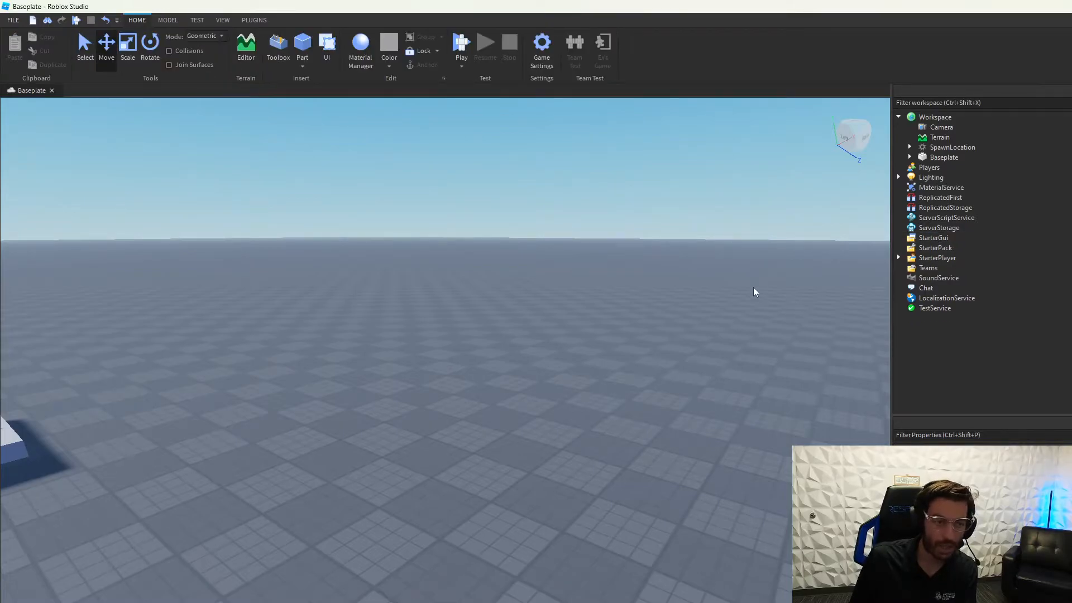
Step: Insert a ScreenGui into StarterGui by searching 'scre' in the insert-object list
{"action": "left_click", "coordinate": [929, 238]}
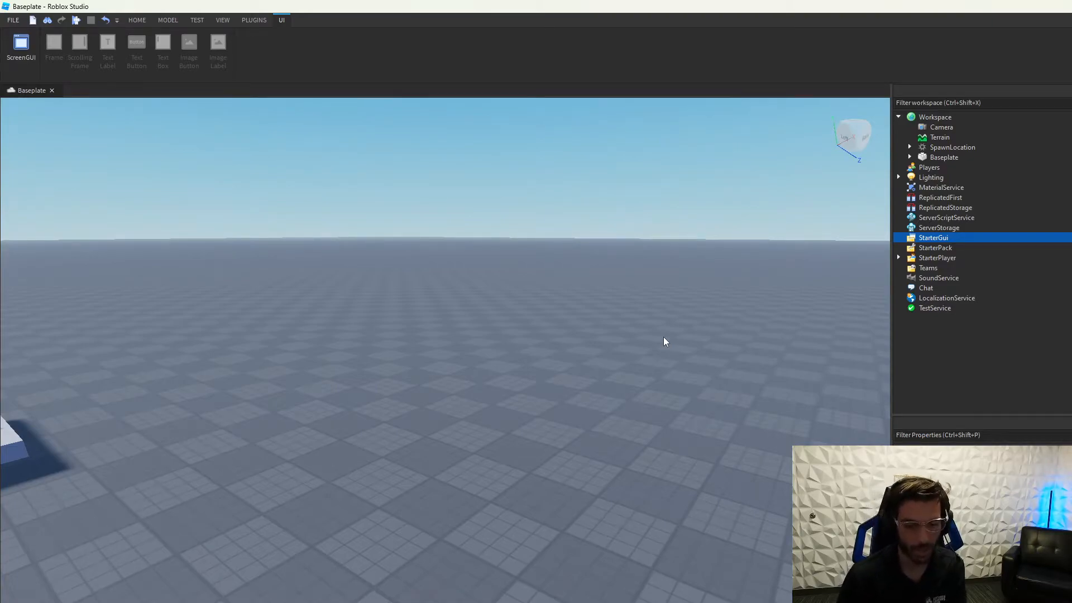
{"action": "left_click", "coordinate": [955, 237]}
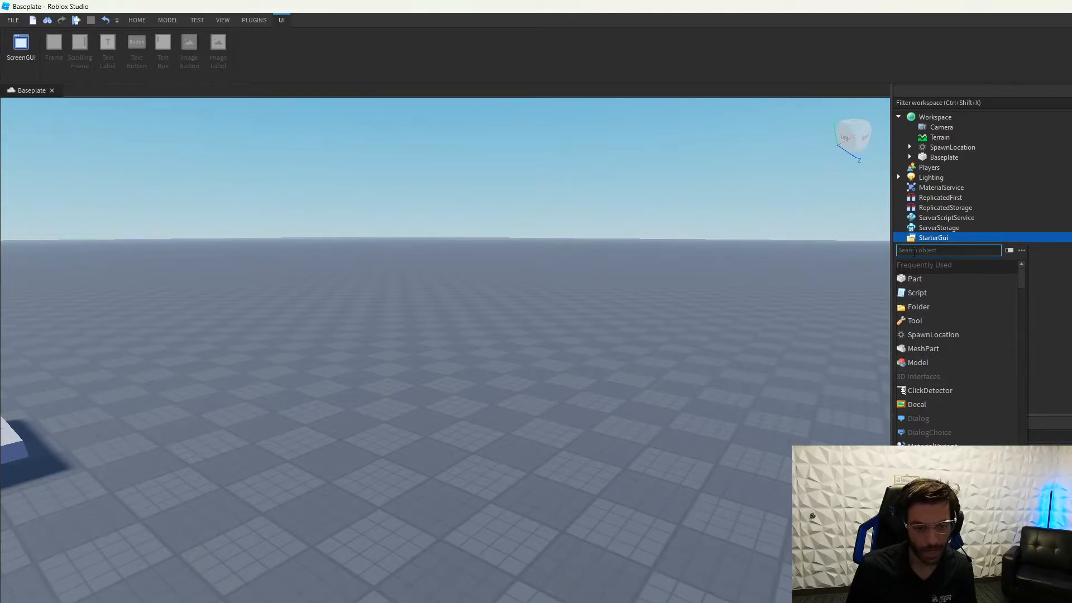
{"action": "type", "text": "scre"}
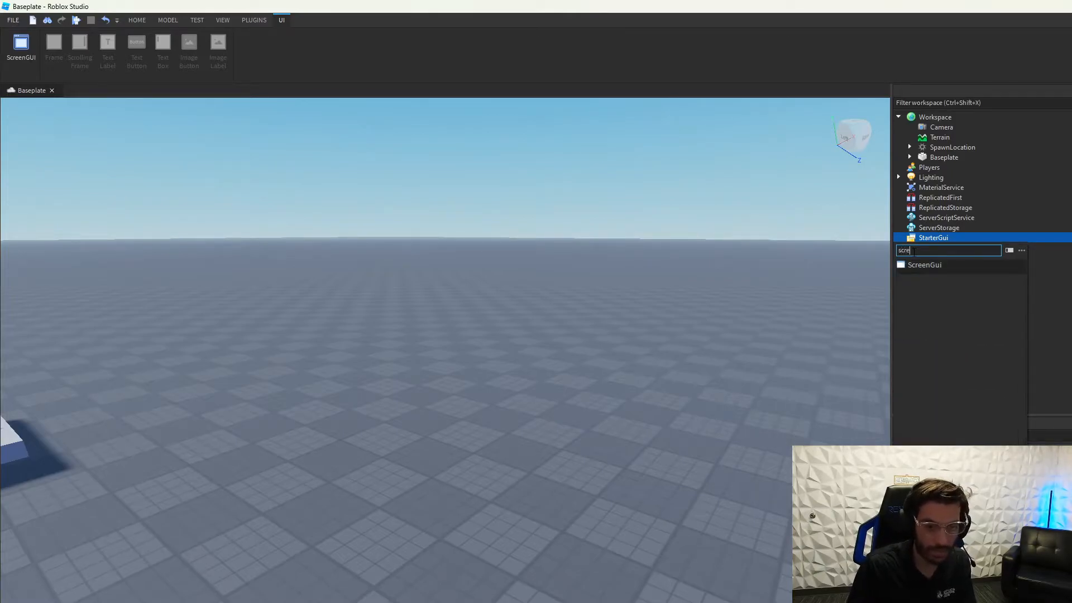
{"action": "key", "text": "Return"}
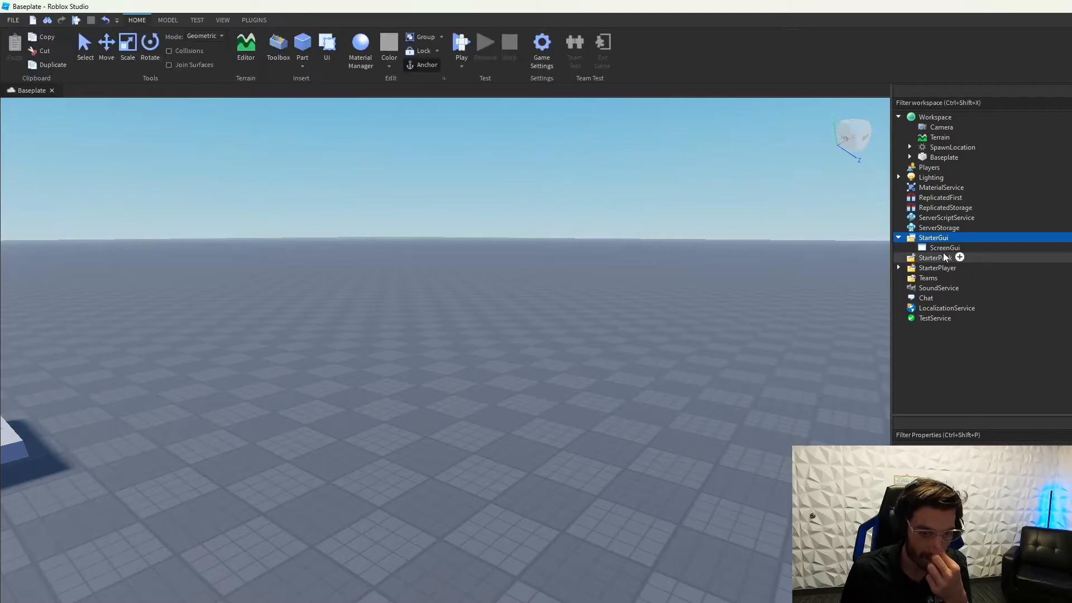
{"action": "left_click", "coordinate": [943, 249]}
{"action": "right_click_drag", "start_coordinate": [287, 317], "coordinate": [288, 317]}
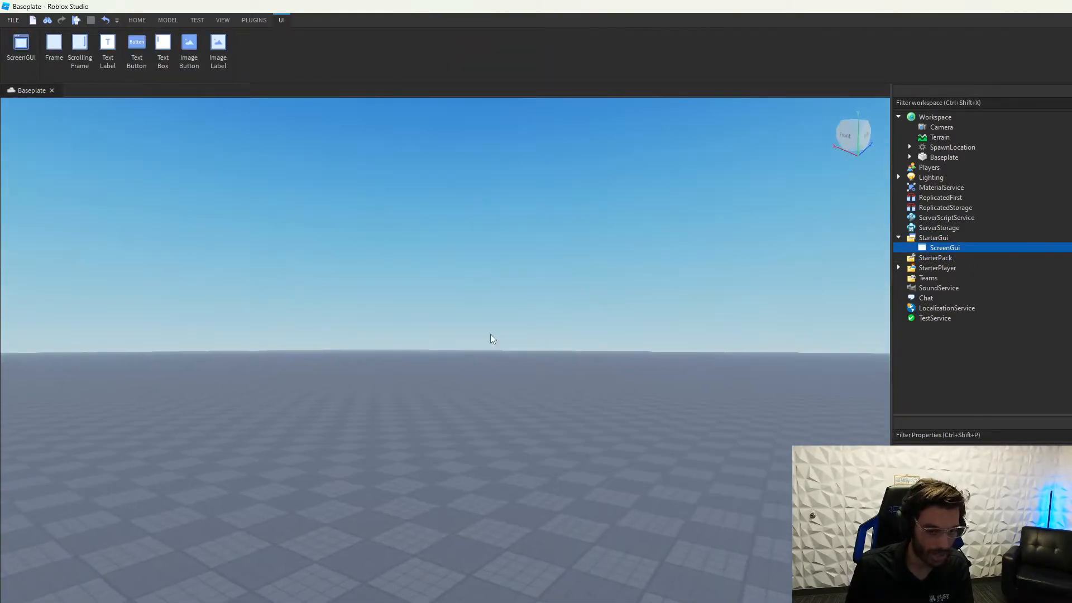
Step: Insert a Frame into the ScreenGui and stretch it across the screen
{"action": "left_click", "coordinate": [968, 249]}
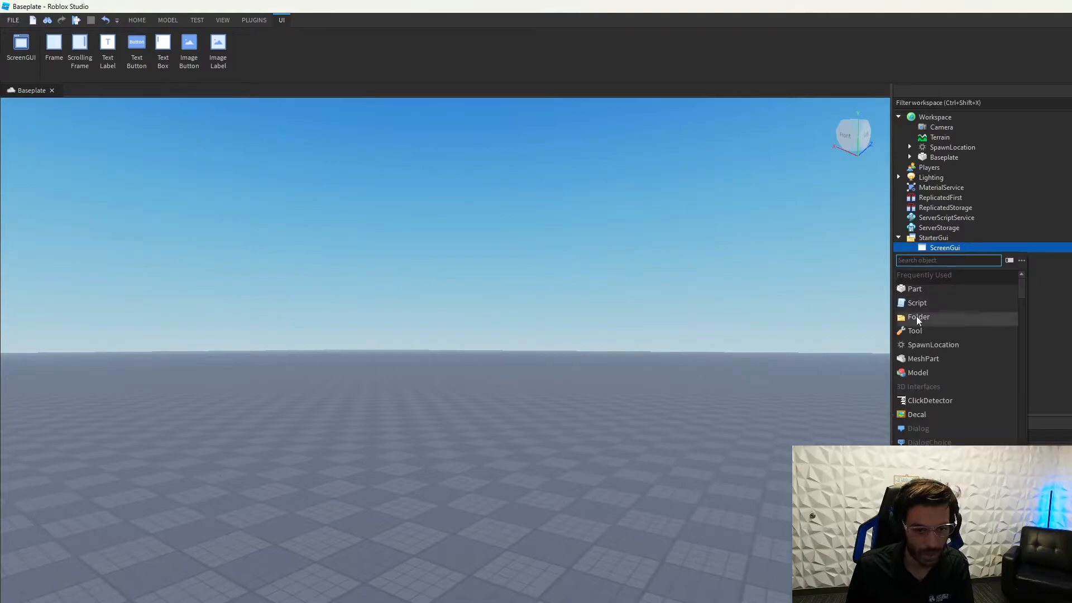
{"action": "type", "text": "fra"}
{"action": "key", "text": "Return"}
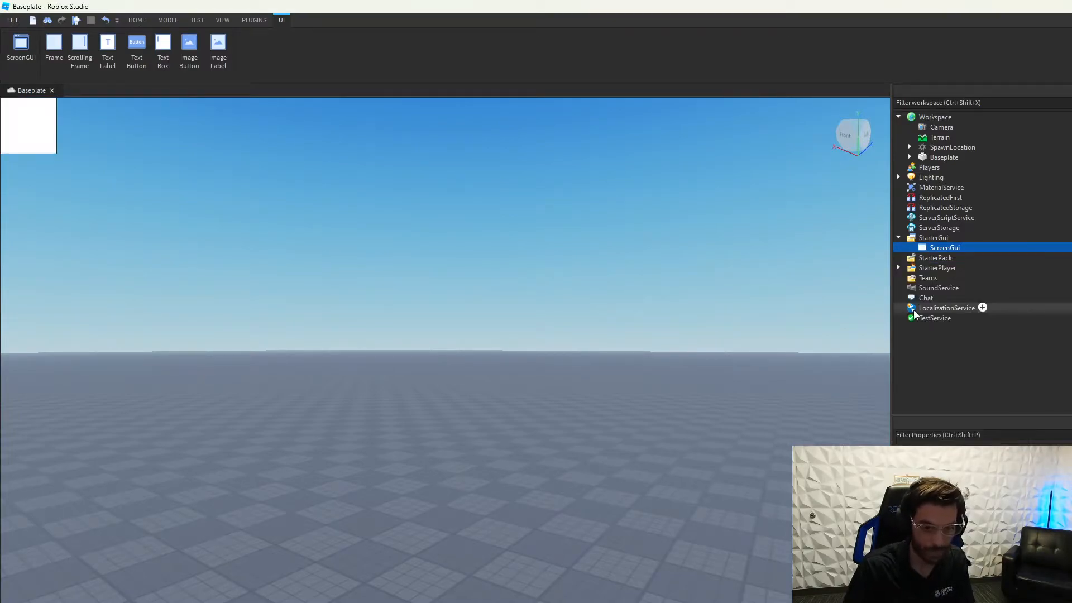
{"action": "left_click", "coordinate": [33, 132]}
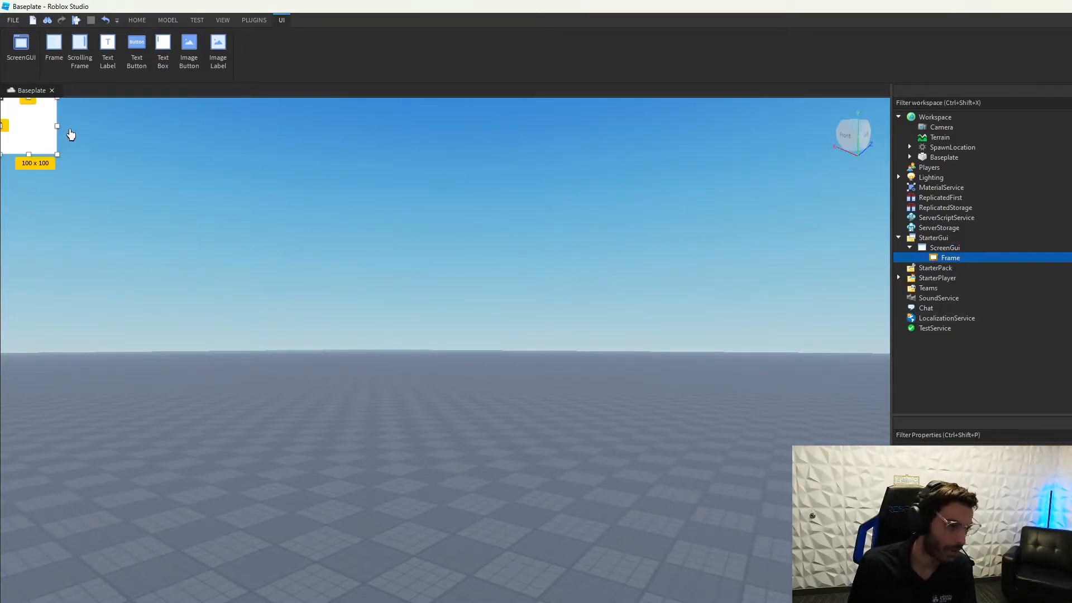
{"action": "left_click_drag", "start_coordinate": [57, 126], "coordinate": [894, 190]}
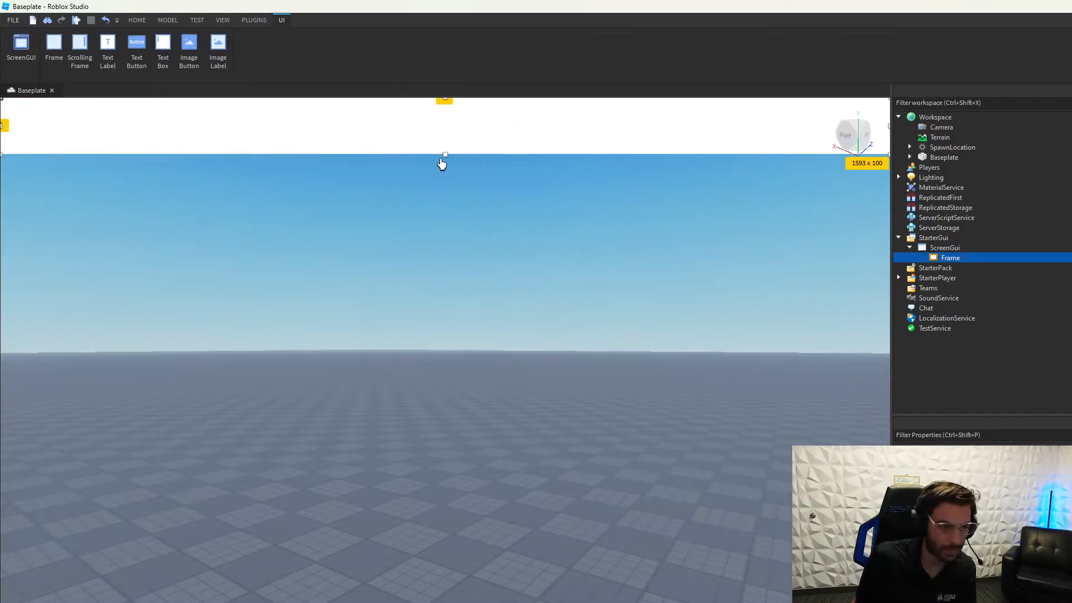
{"action": "left_click_drag", "start_coordinate": [445, 155], "coordinate": [445, 383]}
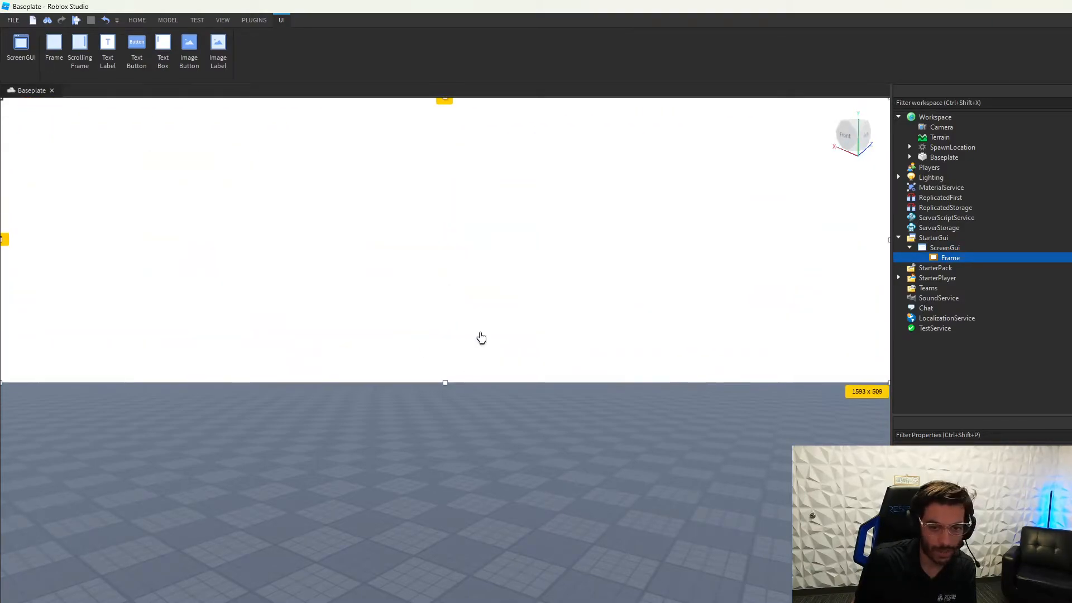
Step: Add a TextLabel inside the Frame and move it to the Frame's centre
{"action": "left_click", "coordinate": [967, 257]}
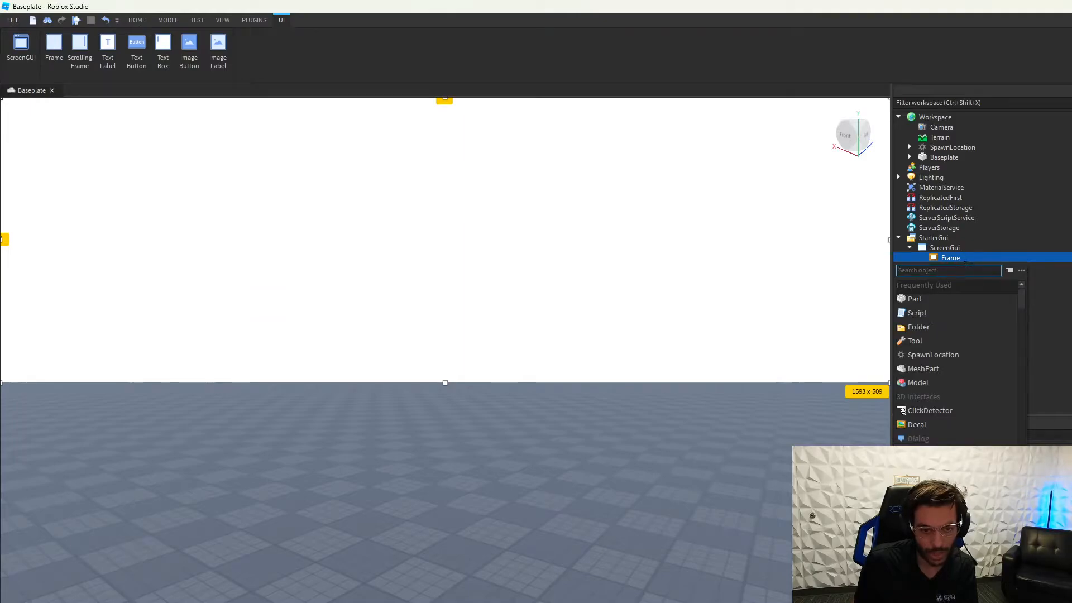
{"action": "key", "text": "Down"}
{"action": "key", "text": "Down"}
{"action": "key", "text": "Up"}
{"action": "key", "text": "Up"}
{"action": "key", "text": "Up"}
{"action": "key", "text": "Up"}
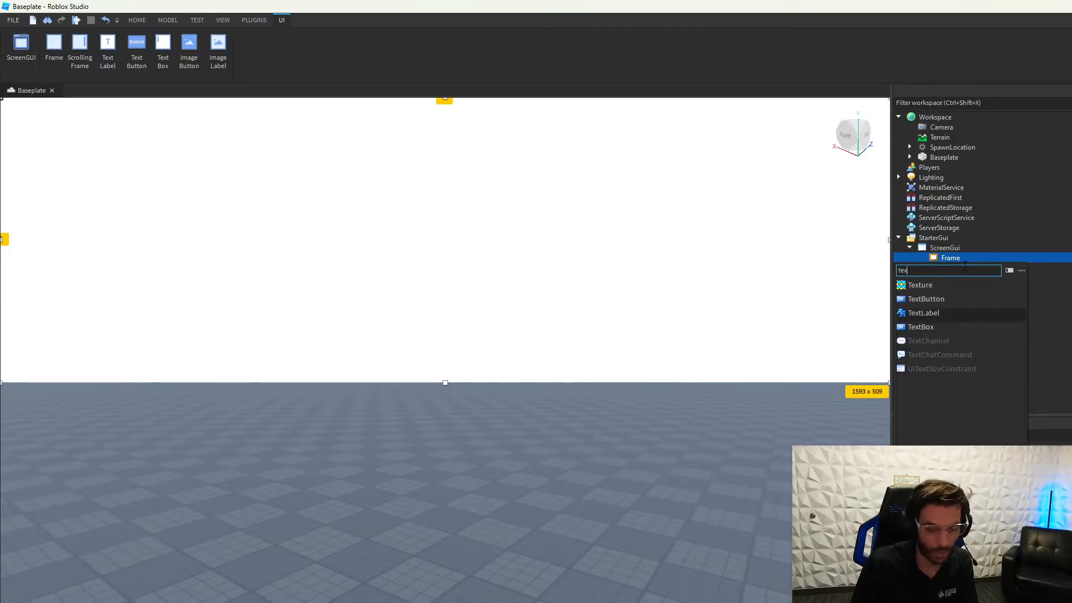
{"action": "key", "text": "Return"}
{"action": "left_click_drag", "start_coordinate": [96, 110], "coordinate": [432, 197]}
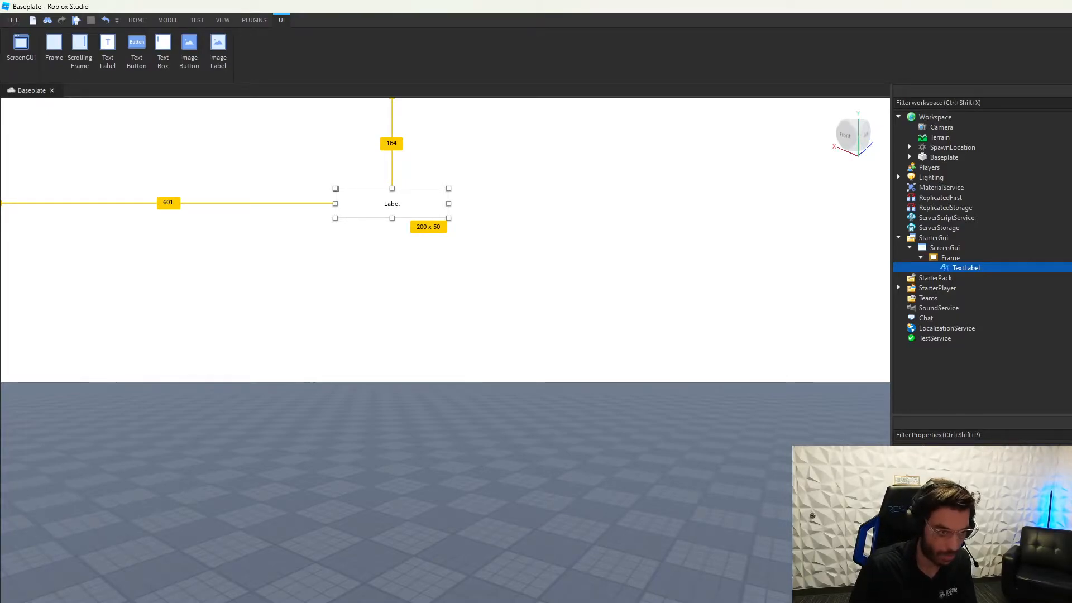
{"action": "key", "text": "Return"}
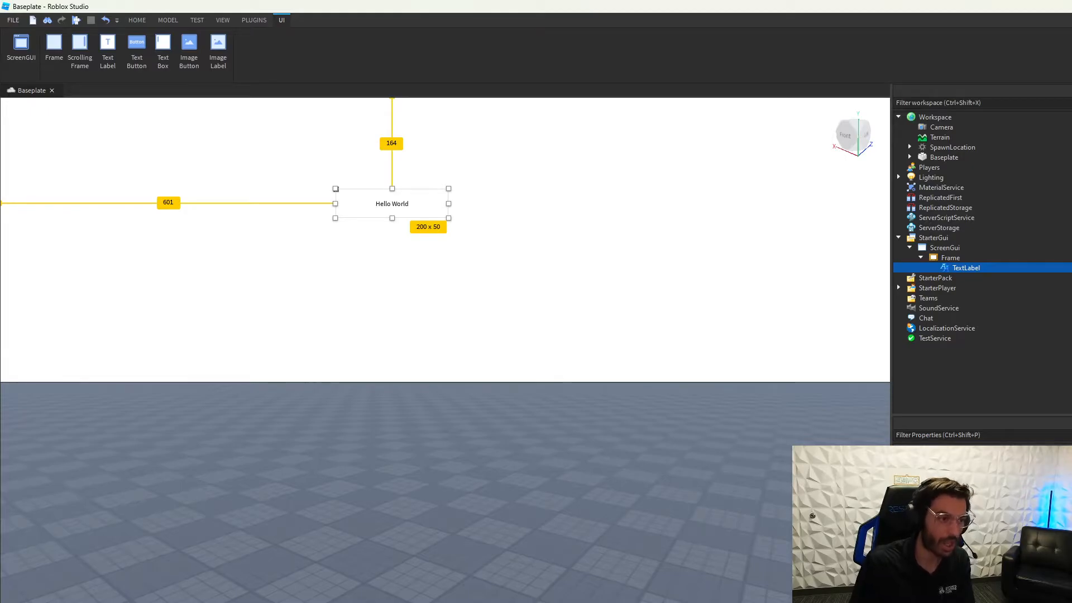
{"action": "left_click", "coordinate": [573, 323]}
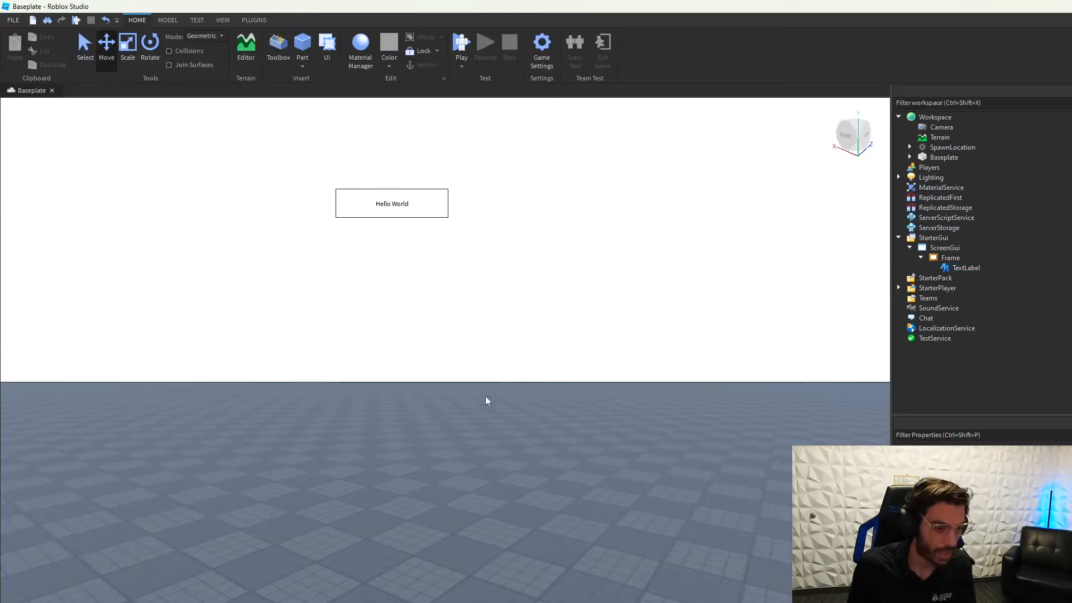
Step: Extend the Frame downward so it fills the whole view
{"action": "left_click", "coordinate": [950, 248]}
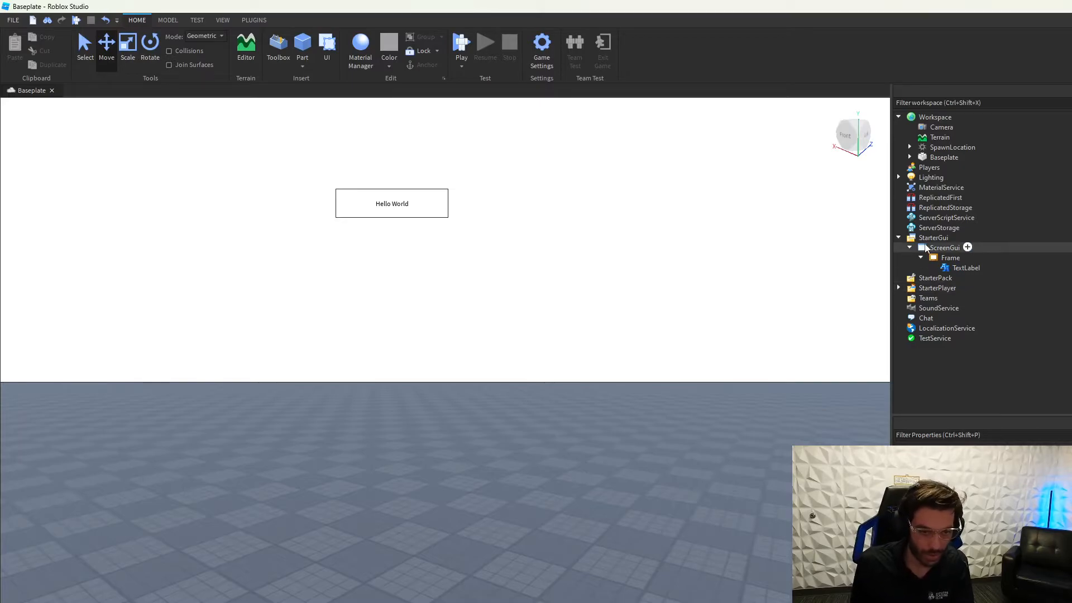
{"action": "left_click", "coordinate": [631, 289]}
{"action": "left_click", "coordinate": [962, 258]}
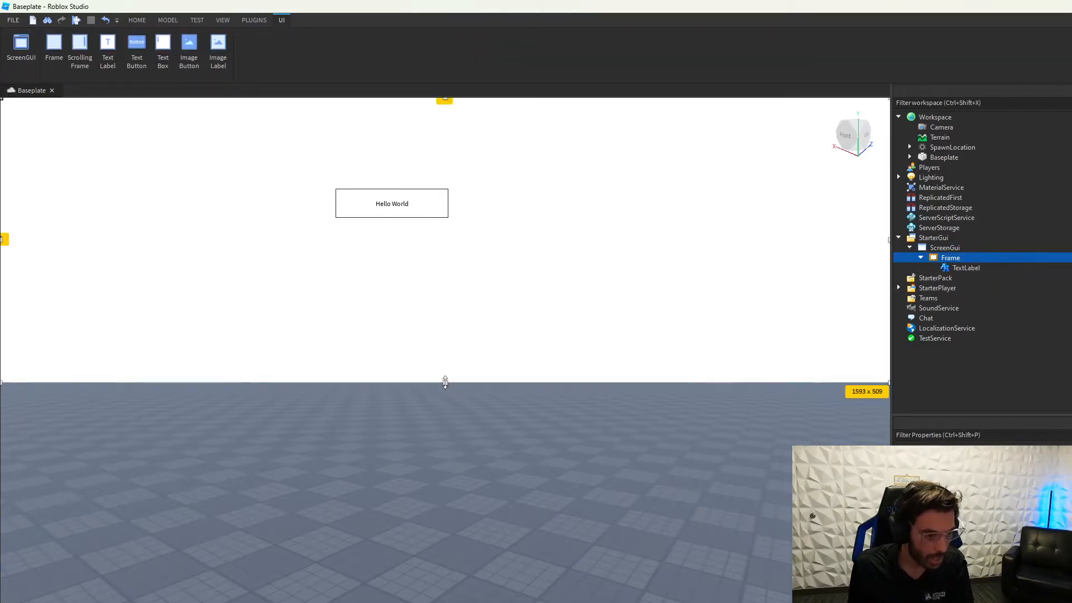
{"action": "left_click_drag", "start_coordinate": [445, 382], "coordinate": [445, 602]}
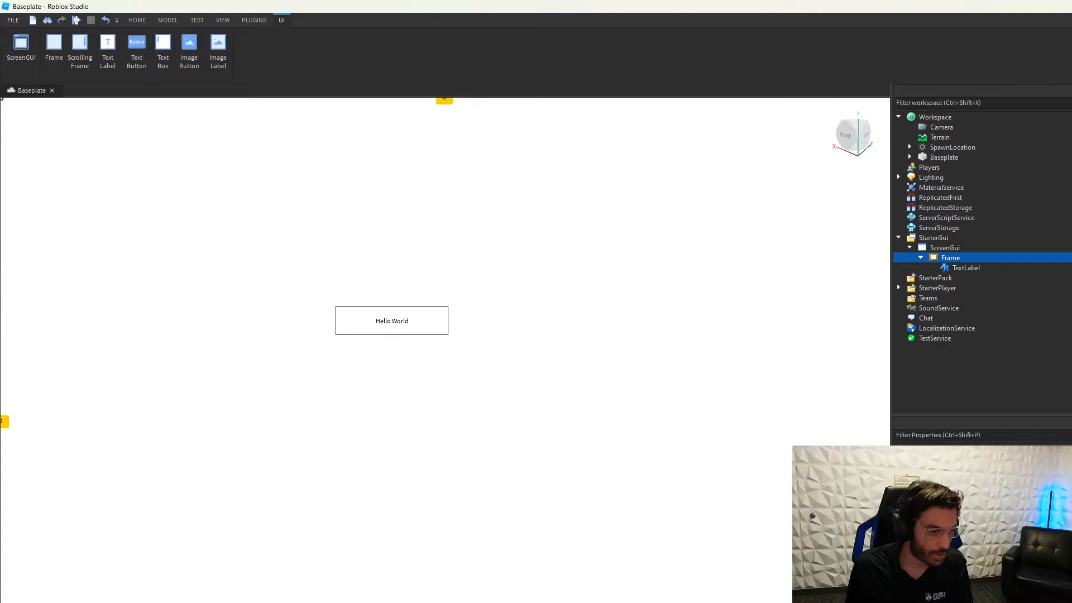
Step: Enlarge the label, move it near the top and set its text to 'Welcome to my Game'
{"action": "left_click", "coordinate": [963, 268]}
{"action": "left_click_drag", "start_coordinate": [449, 336], "coordinate": [619, 358]}
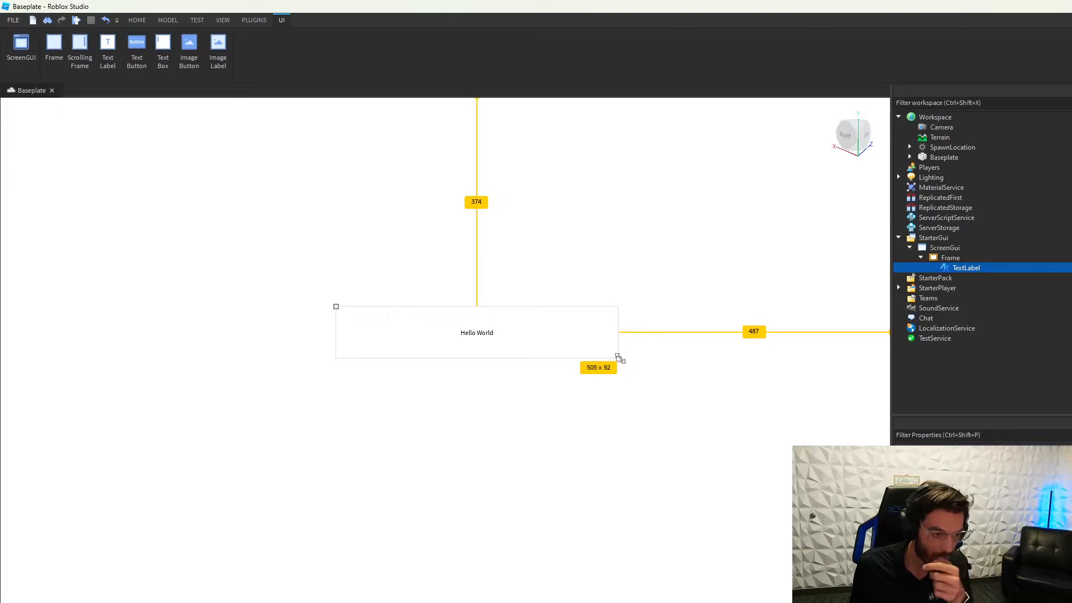
{"action": "left_click_drag", "start_coordinate": [503, 343], "coordinate": [467, 178]}
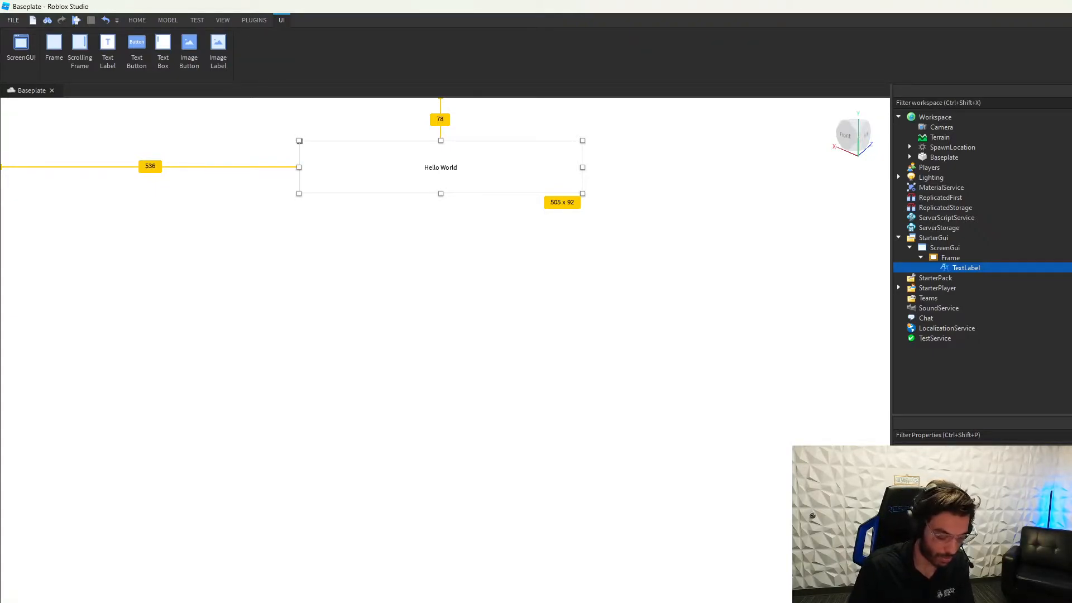
{"action": "type", "text": "Welcome to my Game"}
{"action": "key", "text": "Return"}
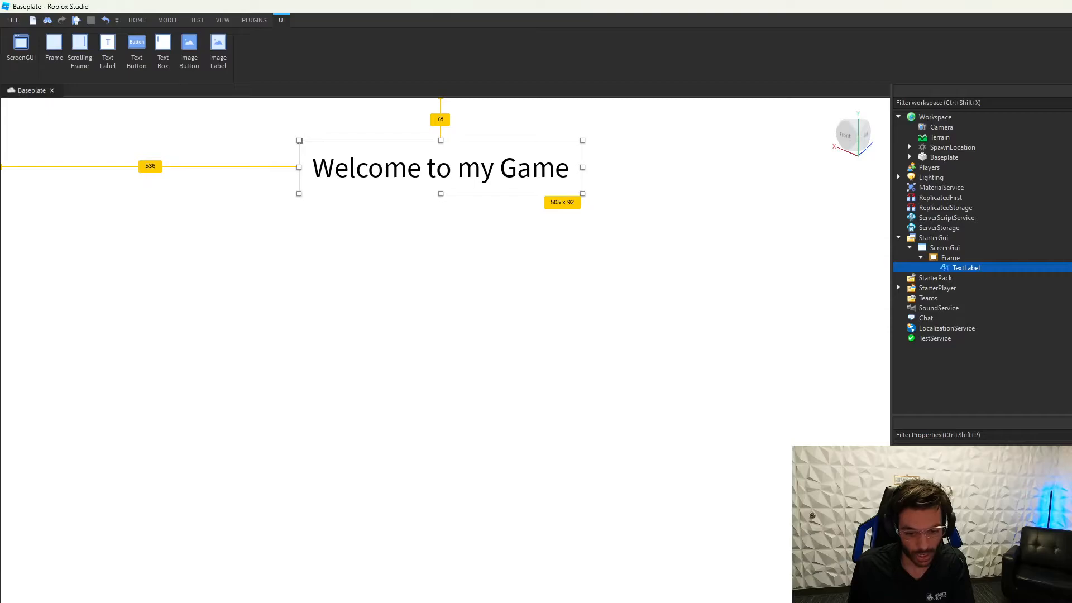
{"action": "left_click_drag", "start_coordinate": [803, 407], "coordinate": [745, 295]}
{"action": "left_click", "coordinate": [787, 494]}
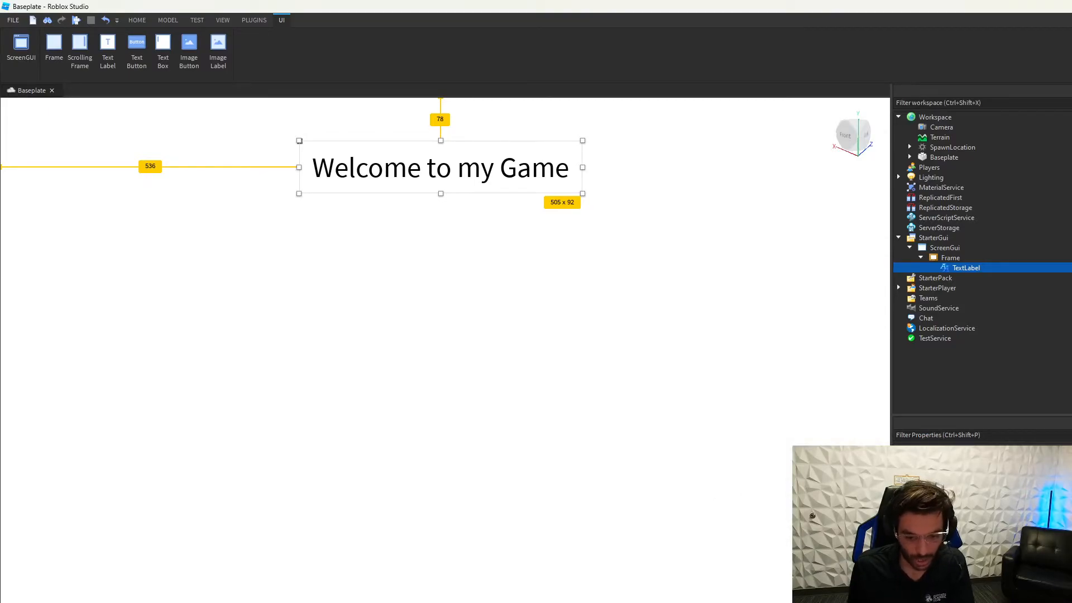
Step: Set the label's TextColor3 to a bright blue, also trying a red hue
{"action": "left_click_drag", "start_coordinate": [751, 307], "coordinate": [750, 259]}
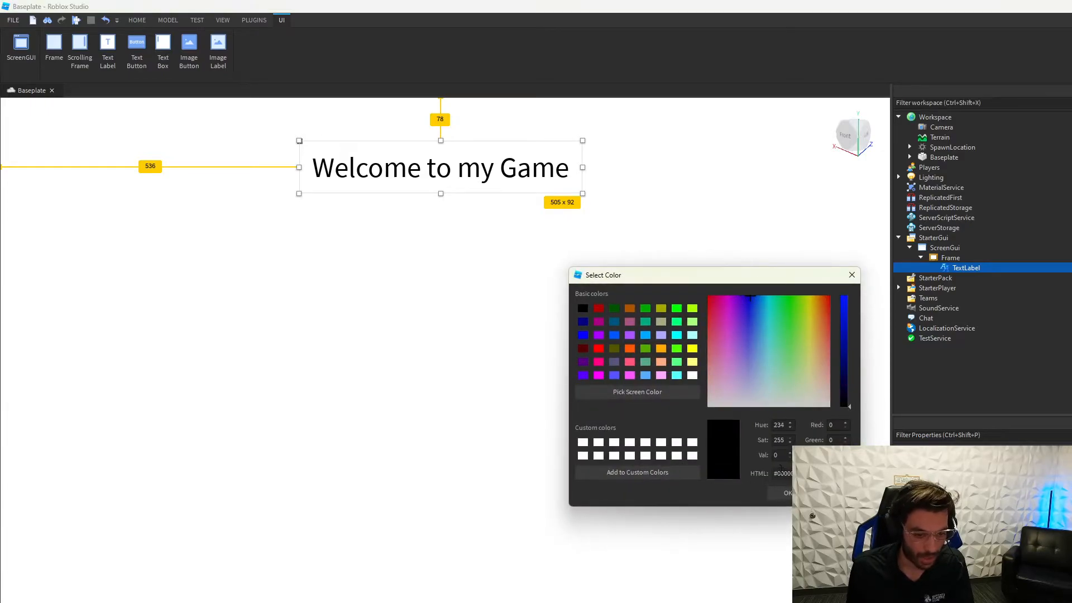
{"action": "left_click", "coordinate": [773, 493]}
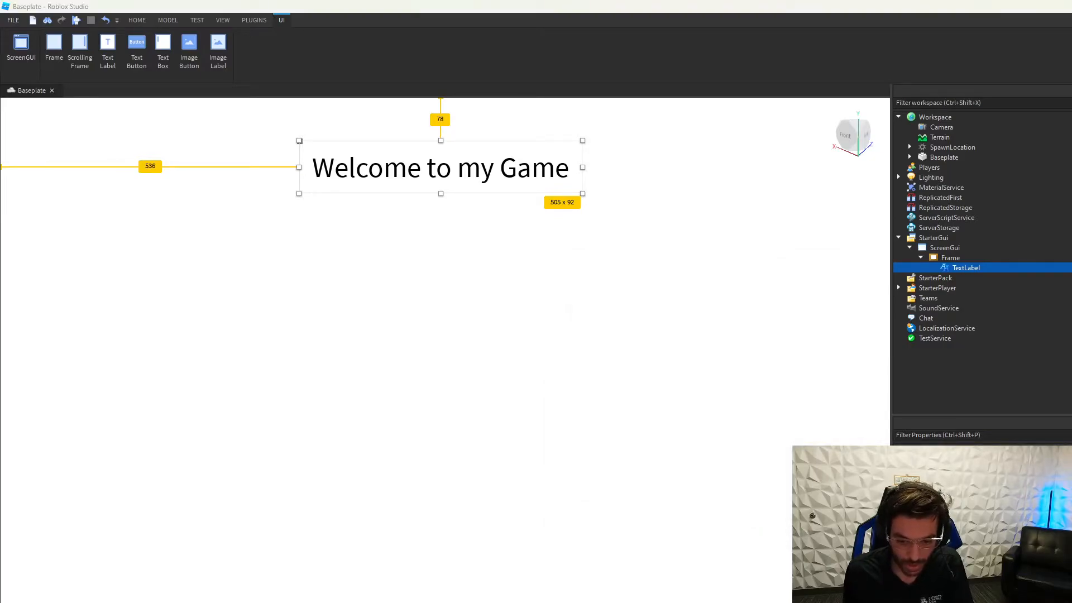
{"action": "left_click_drag", "start_coordinate": [754, 303], "coordinate": [746, 288]}
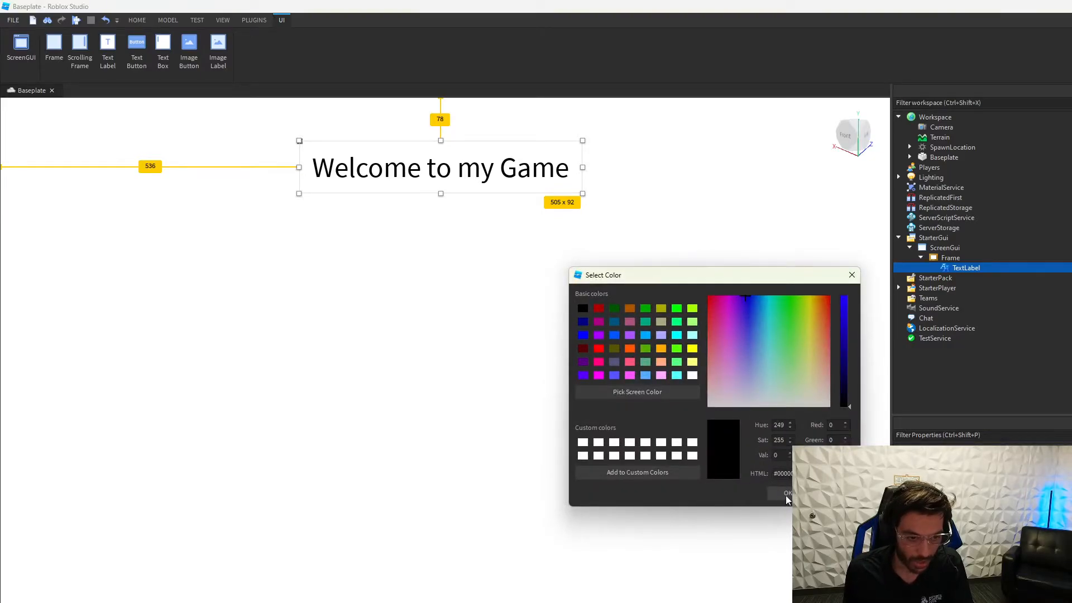
{"action": "left_click_drag", "start_coordinate": [843, 406], "coordinate": [851, 296]}
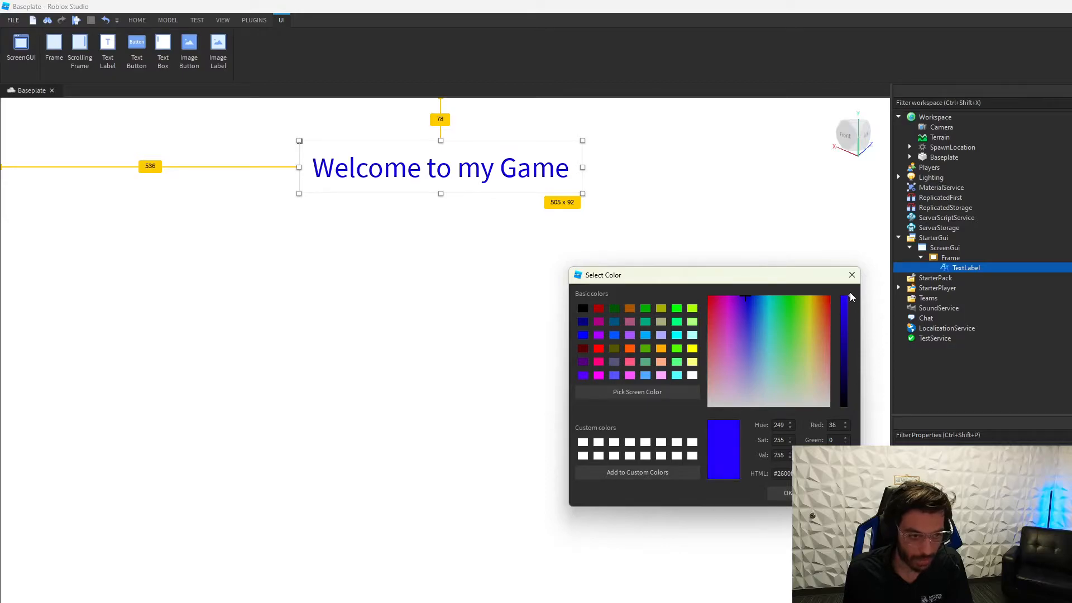
{"action": "left_click", "coordinate": [784, 493]}
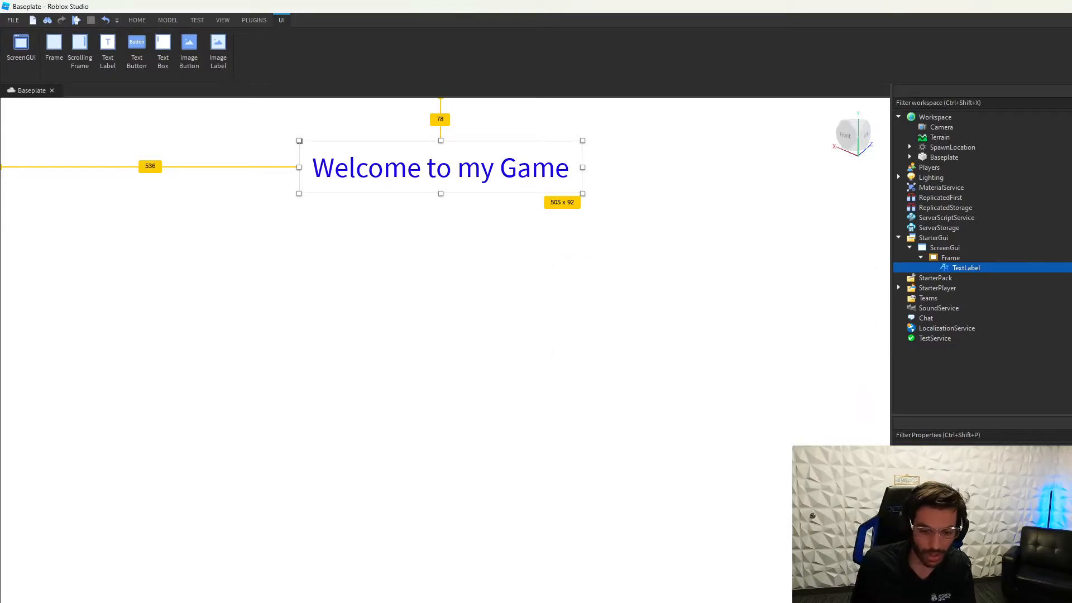
{"action": "left_click_drag", "start_coordinate": [732, 339], "coordinate": [698, 293]}
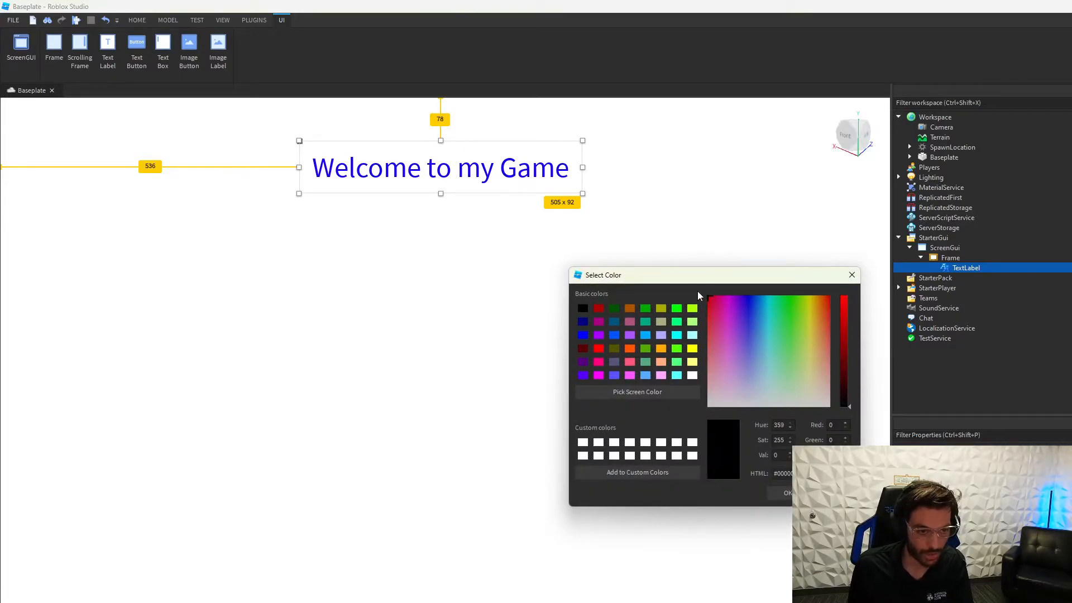
{"action": "left_click_drag", "start_coordinate": [851, 407], "coordinate": [843, 296]}
{"action": "left_click", "coordinate": [777, 499]}
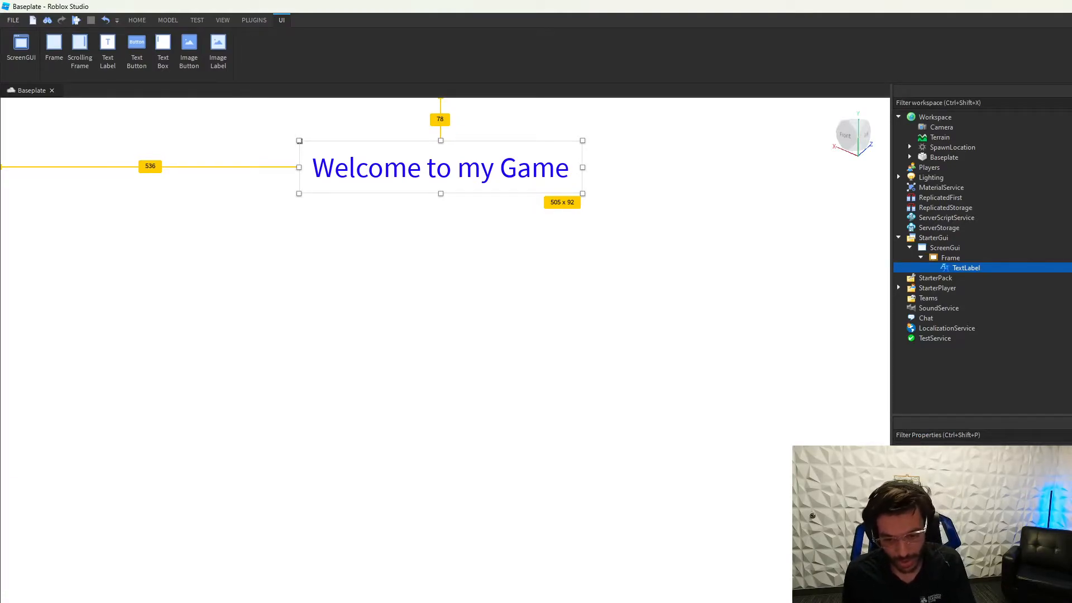
Step: Give the label a pale mint green BackgroundColor3
{"action": "left_click", "coordinate": [990, 475]}
{"action": "mouse_move", "coordinate": [786, 363]}
{"action": "left_mouse_down"}
{"action": "mouse_move", "coordinate": [779, 380]}
{"action": "mouse_move", "coordinate": [792, 376]}
{"action": "left_mouse_up"}
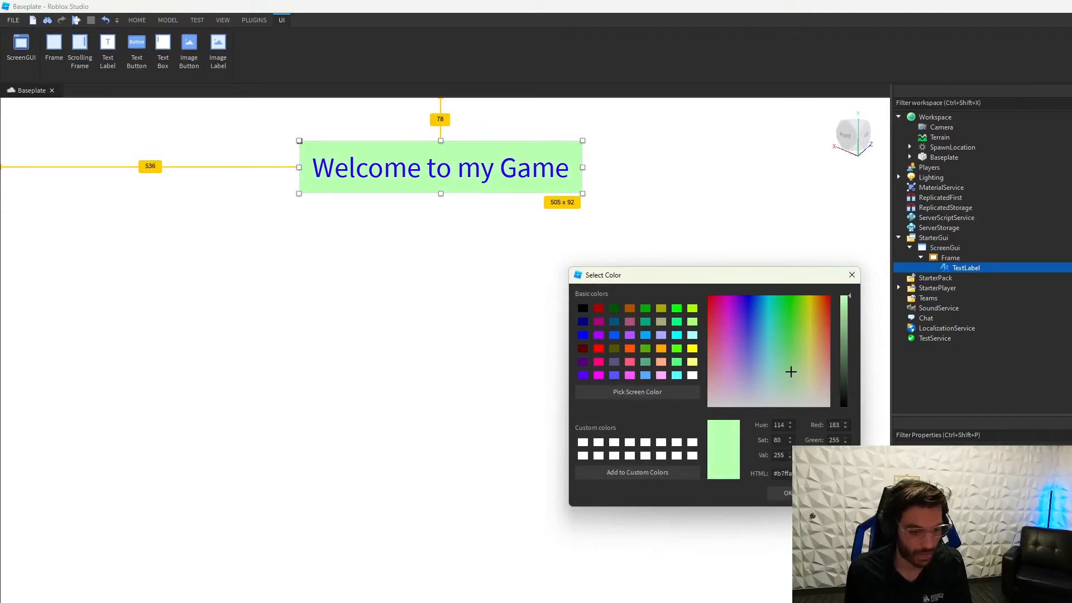
{"action": "left_click", "coordinate": [786, 492]}
Step: Make the Frame's background pink and nudge the Frame and title label slightly
{"action": "left_click", "coordinate": [928, 259]}
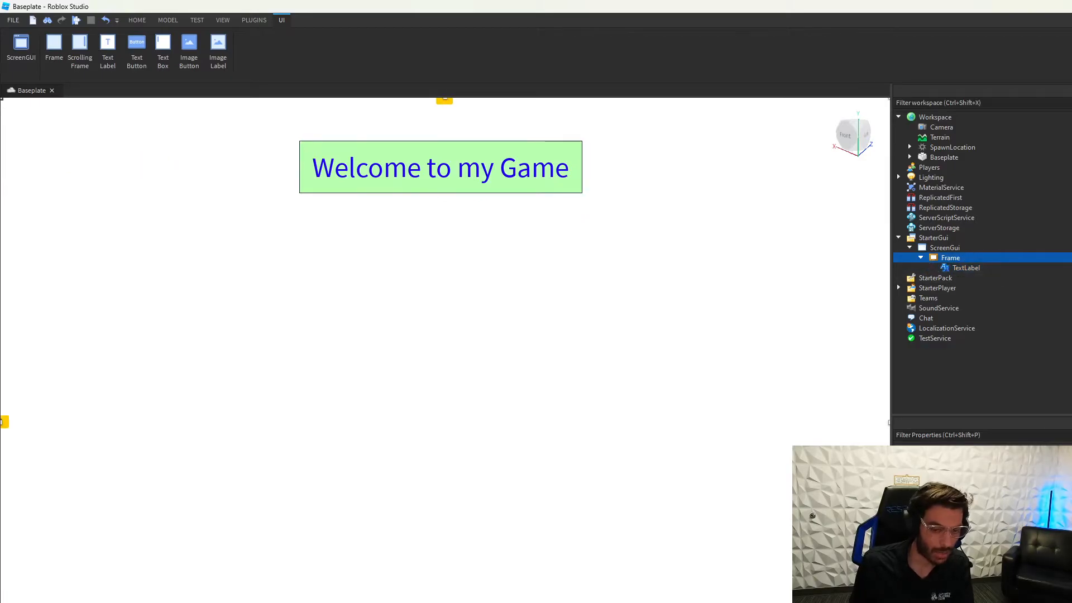
{"action": "left_click", "coordinate": [985, 468]}
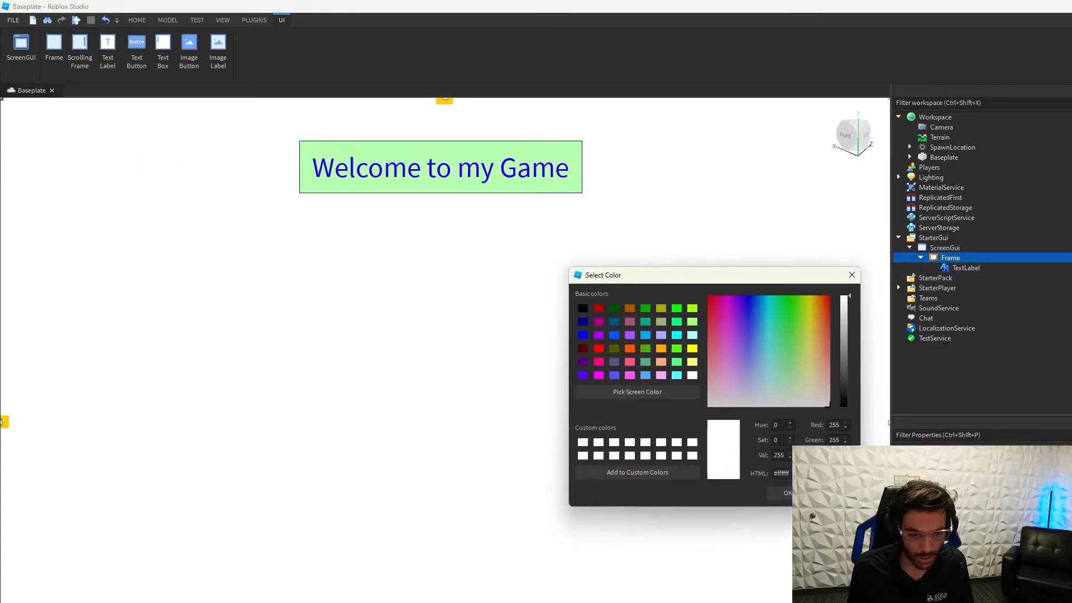
{"action": "left_click_drag", "start_coordinate": [745, 340], "coordinate": [723, 338]}
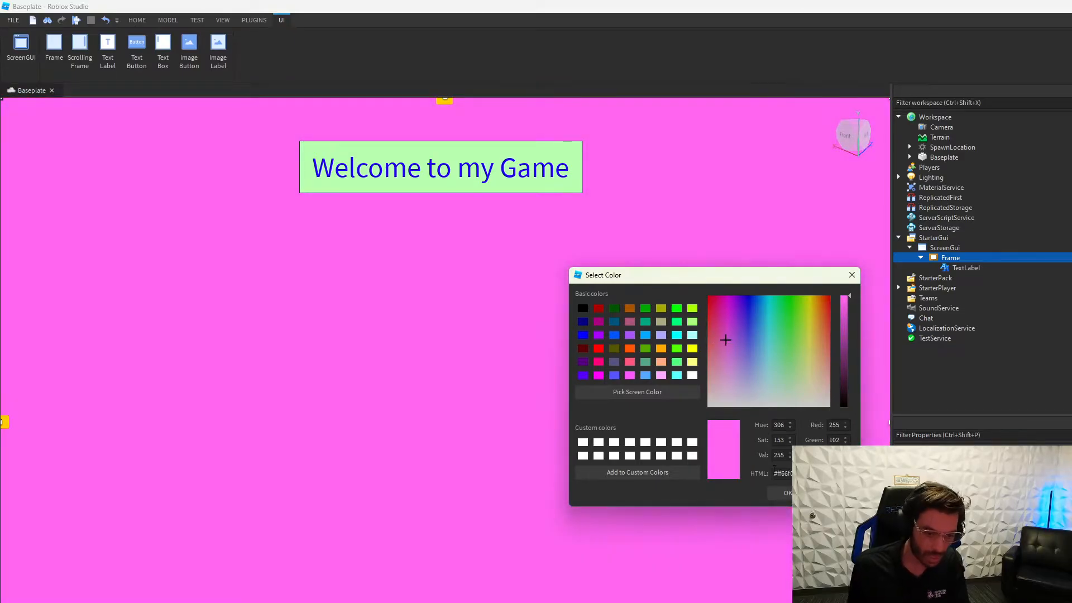
{"action": "left_click", "coordinate": [782, 494]}
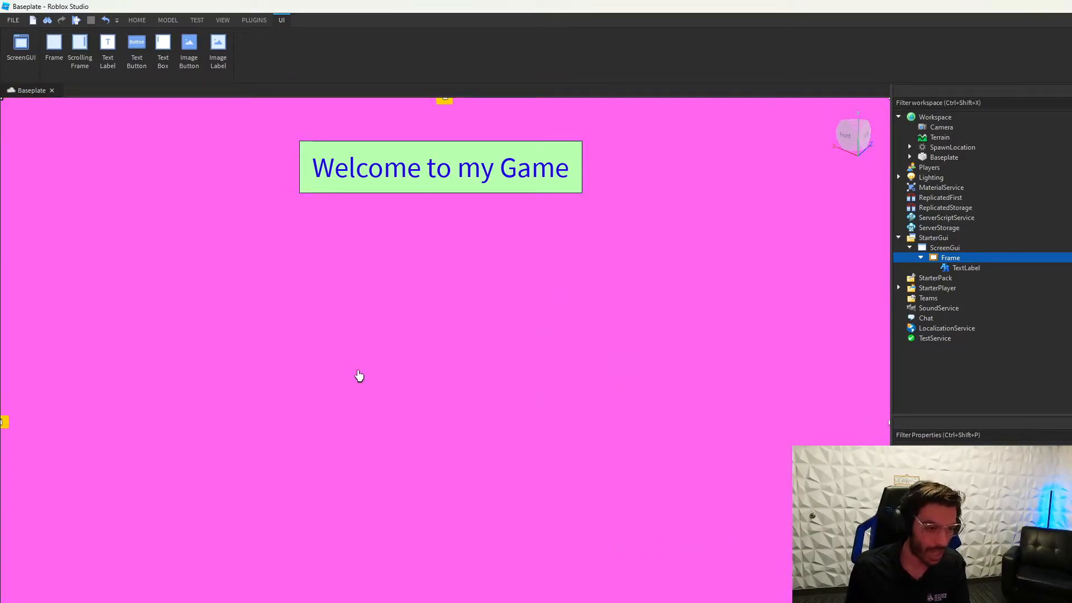
{"action": "left_click_drag", "start_coordinate": [440, 374], "coordinate": [431, 370]}
{"action": "left_click_drag", "start_coordinate": [481, 185], "coordinate": [495, 190]}
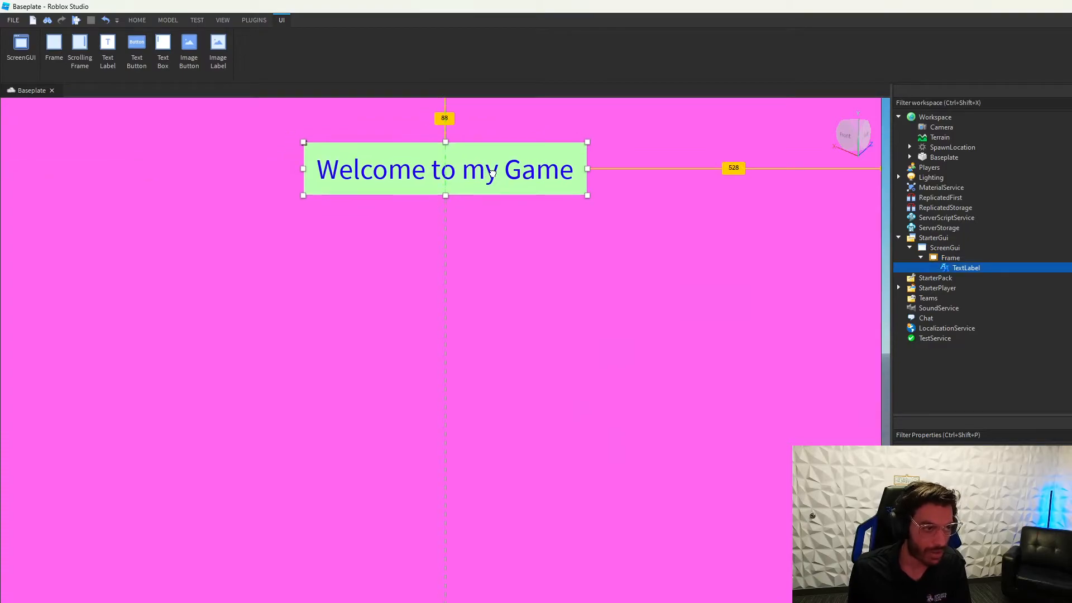
Step: Rename the TextLabel object to 'Welcome'
{"action": "right_click", "coordinate": [963, 270]}
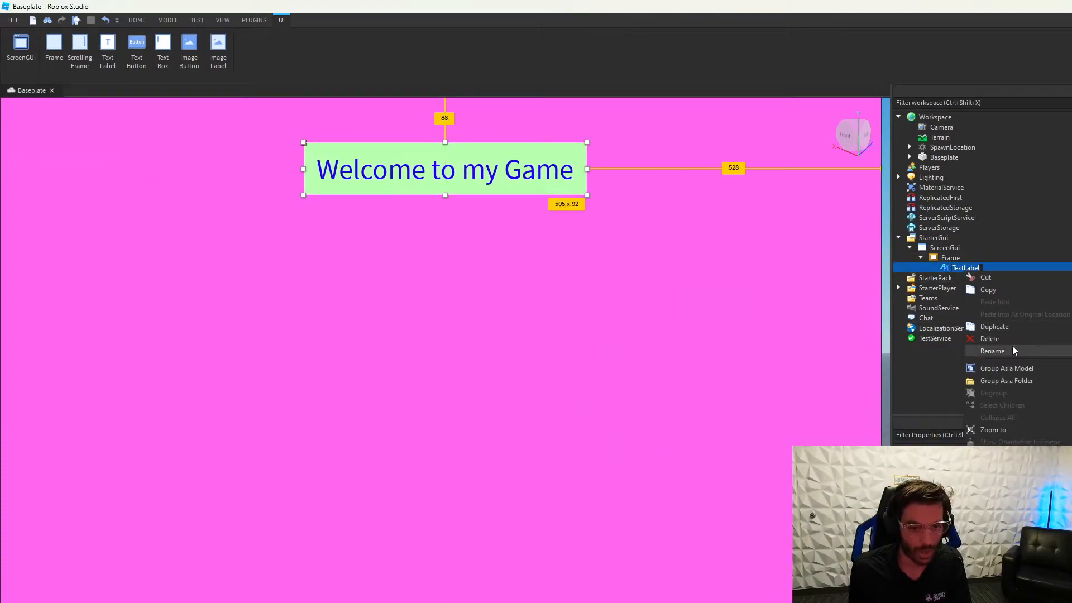
{"action": "left_click", "coordinate": [1013, 346]}
{"action": "type", "text": "Welcome"}
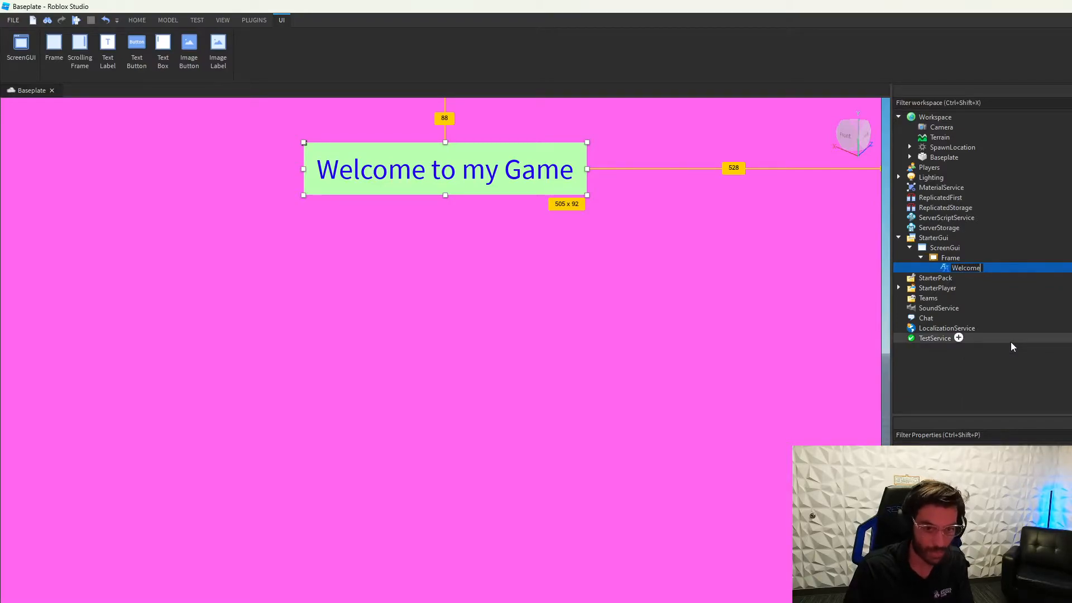
{"action": "key", "text": "Return"}
Step: Insert a TextButton into the Frame, place it mid-screen and size it to about 359x74
{"action": "left_click", "coordinate": [953, 258]}
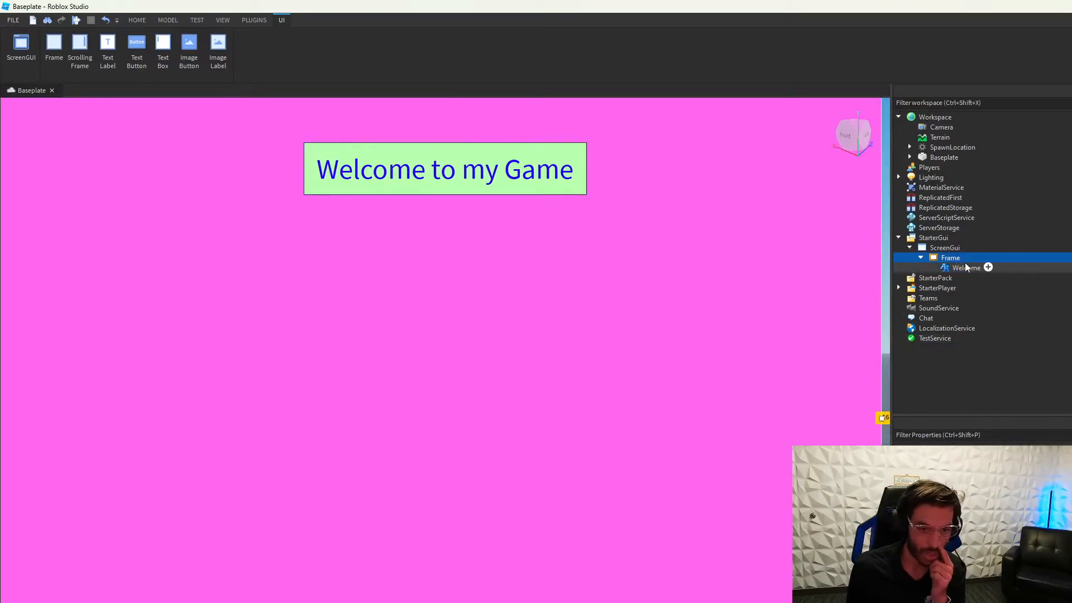
{"action": "left_click", "coordinate": [974, 258]}
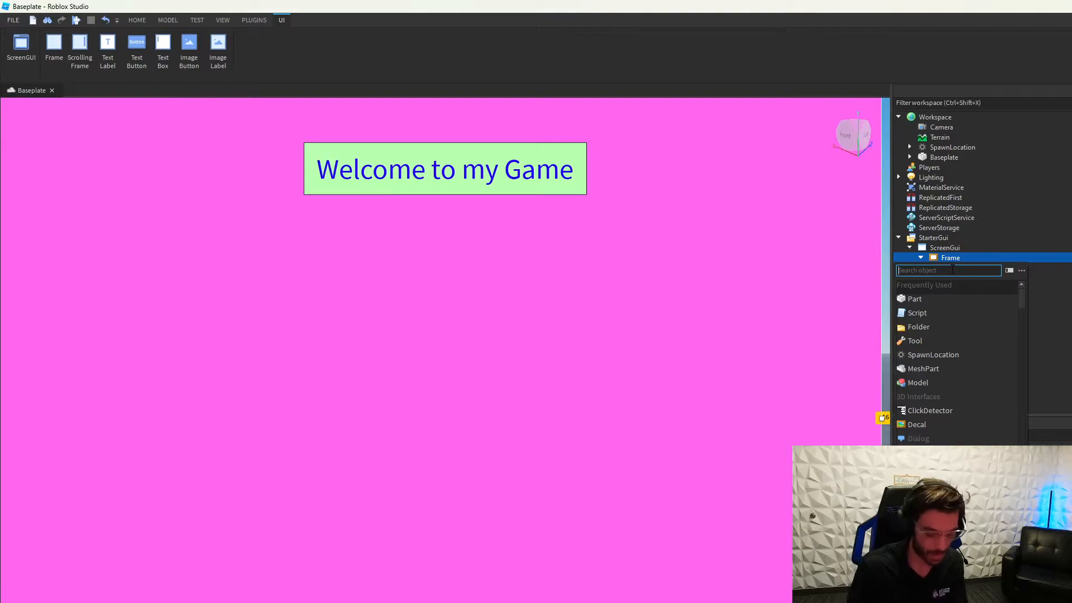
{"action": "type", "text": "butt"}
{"action": "left_click", "coordinate": [926, 299]}
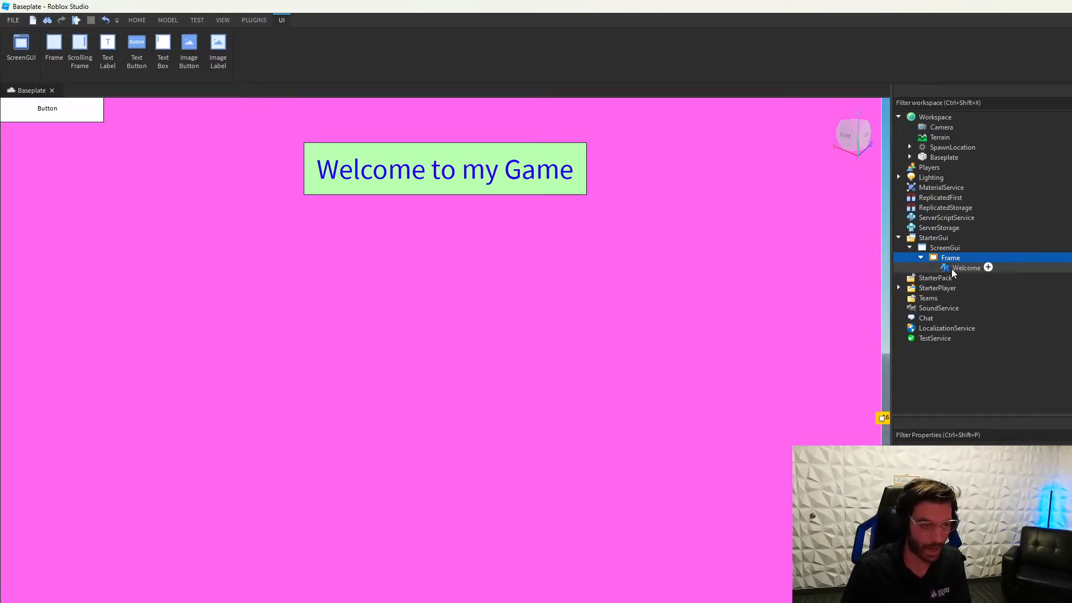
{"action": "left_click_drag", "start_coordinate": [65, 105], "coordinate": [414, 370]}
{"action": "left_click_drag", "start_coordinate": [468, 392], "coordinate": [555, 469]}
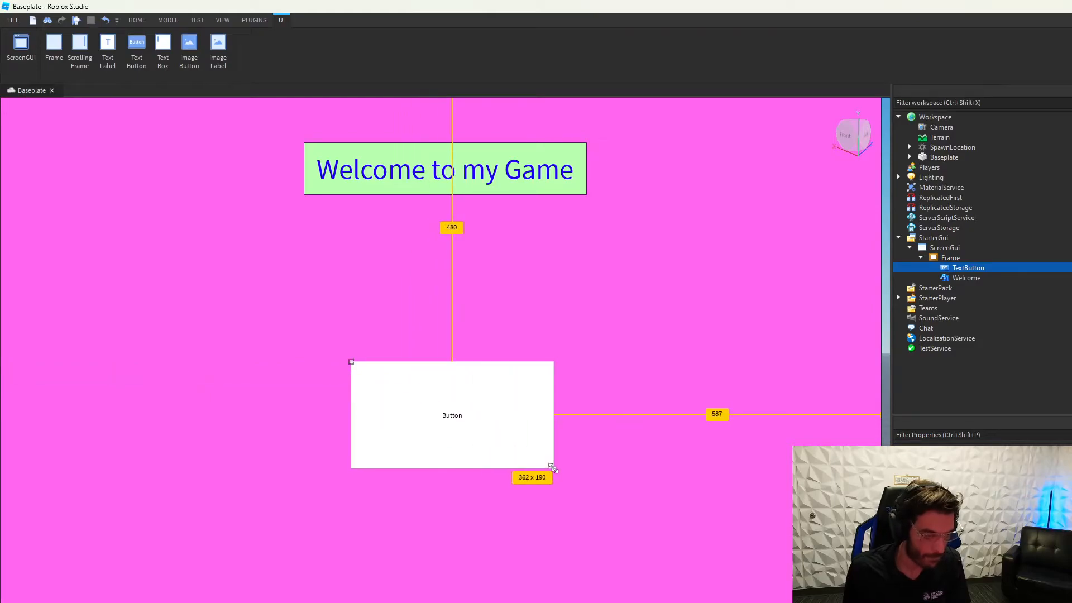
{"action": "left_click_drag", "start_coordinate": [449, 467], "coordinate": [456, 404]}
Step: Rename the button 'Play' and make its text about three times larger
{"action": "right_click", "coordinate": [977, 267]}
{"action": "left_click", "coordinate": [1005, 347]}
{"action": "type", "text": "Play"}
{"action": "key", "text": "Return"}
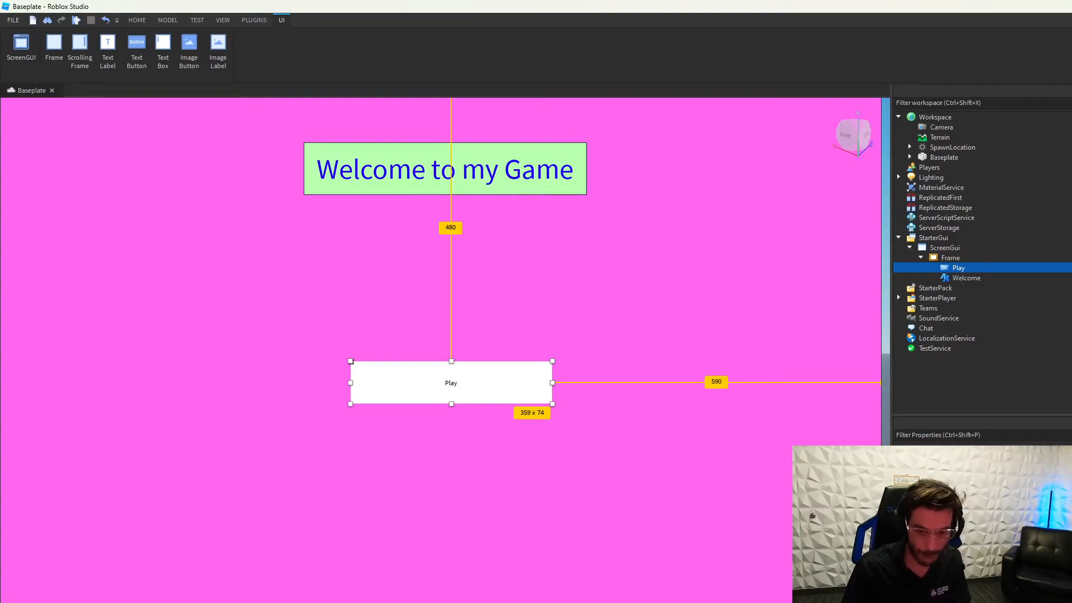
{"action": "left_click_drag", "start_coordinate": [1000, 558], "coordinate": [1030, 558]}
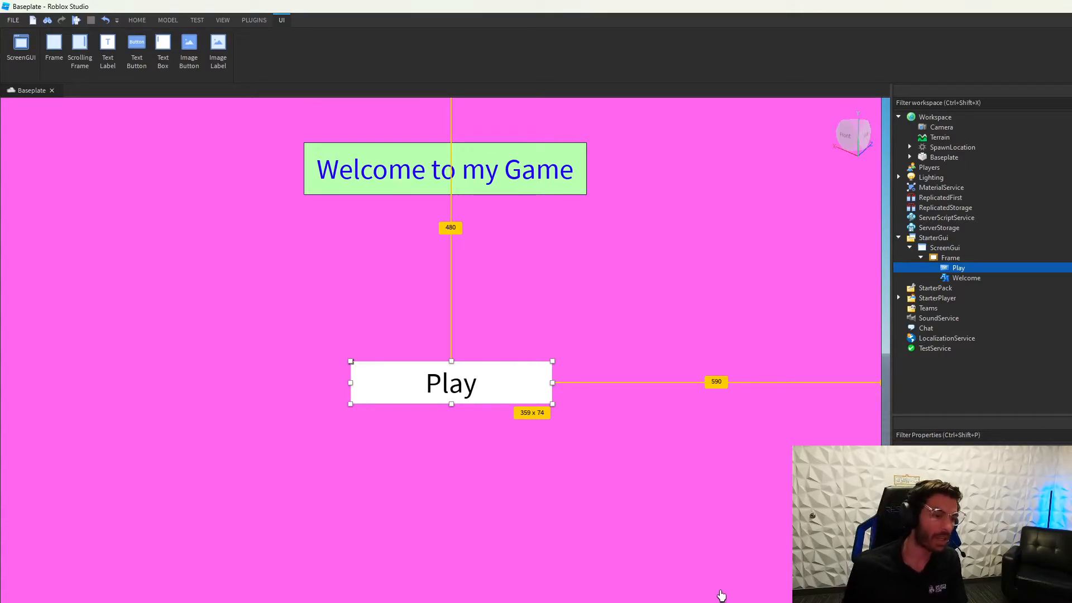
{"action": "left_click_drag", "start_coordinate": [720, 597], "coordinate": [722, 595]}
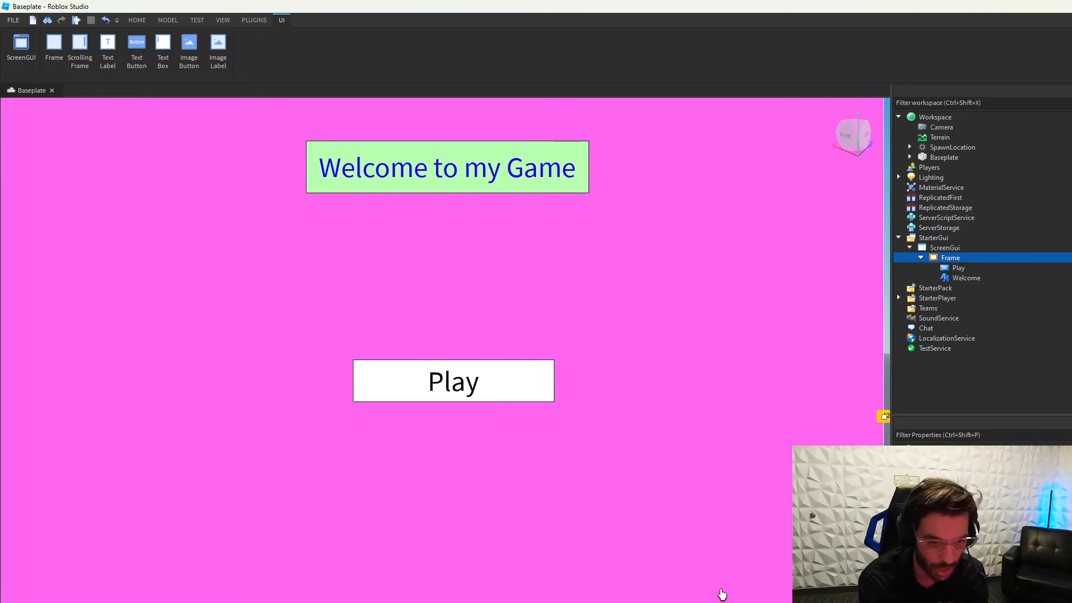
Step: Shift the Frame a few pixels right and down, collapse it in Explorer, and select ScreenGui
{"action": "left_click_drag", "start_coordinate": [576, 490], "coordinate": [583, 496]}
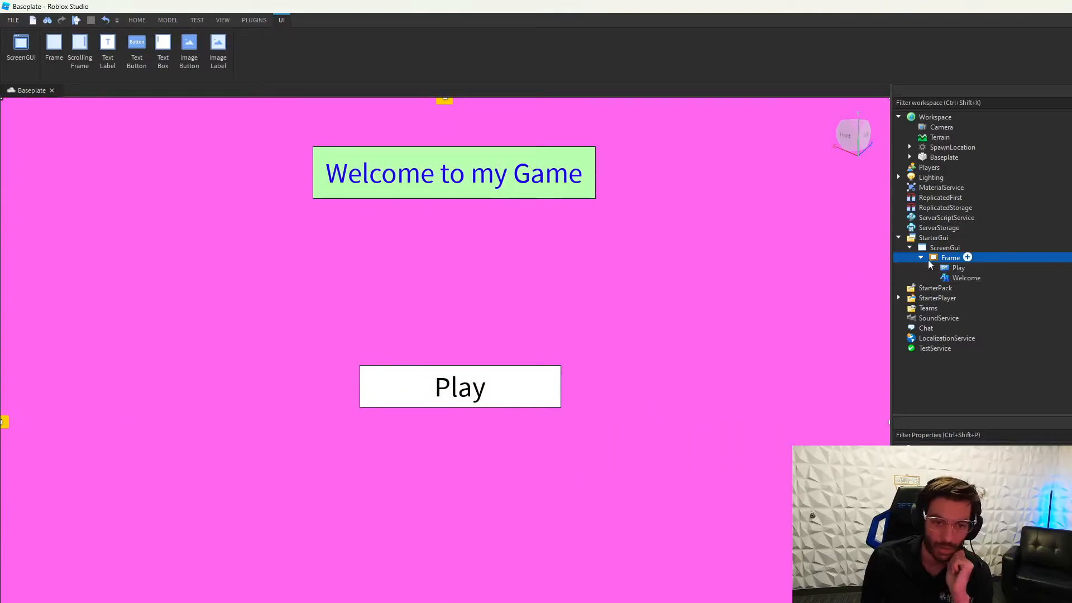
{"action": "left_click", "coordinate": [920, 258]}
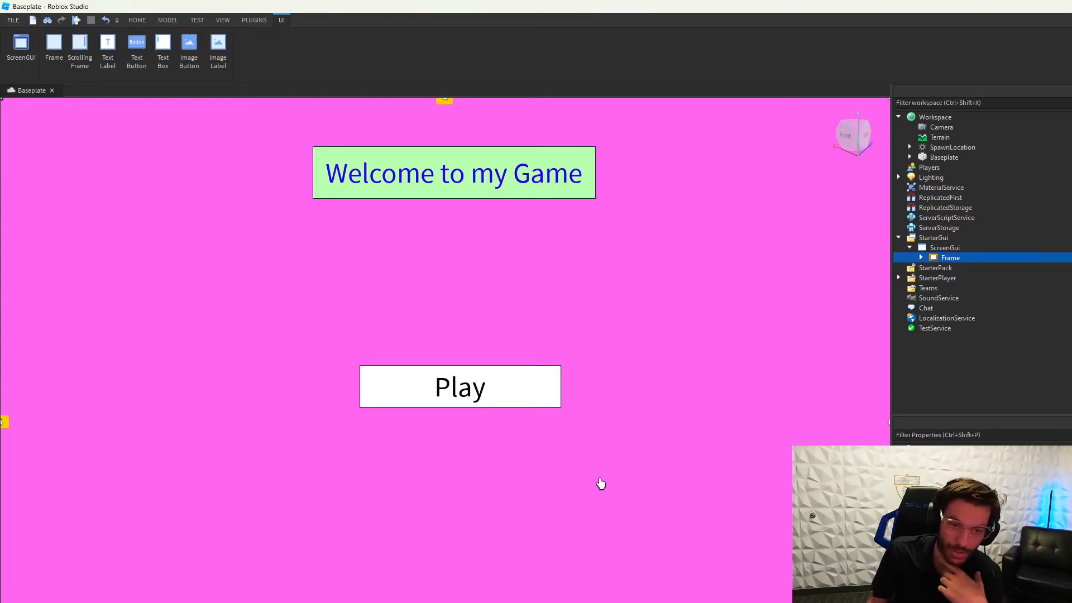
{"action": "mouse_move", "coordinate": [968, 249]}
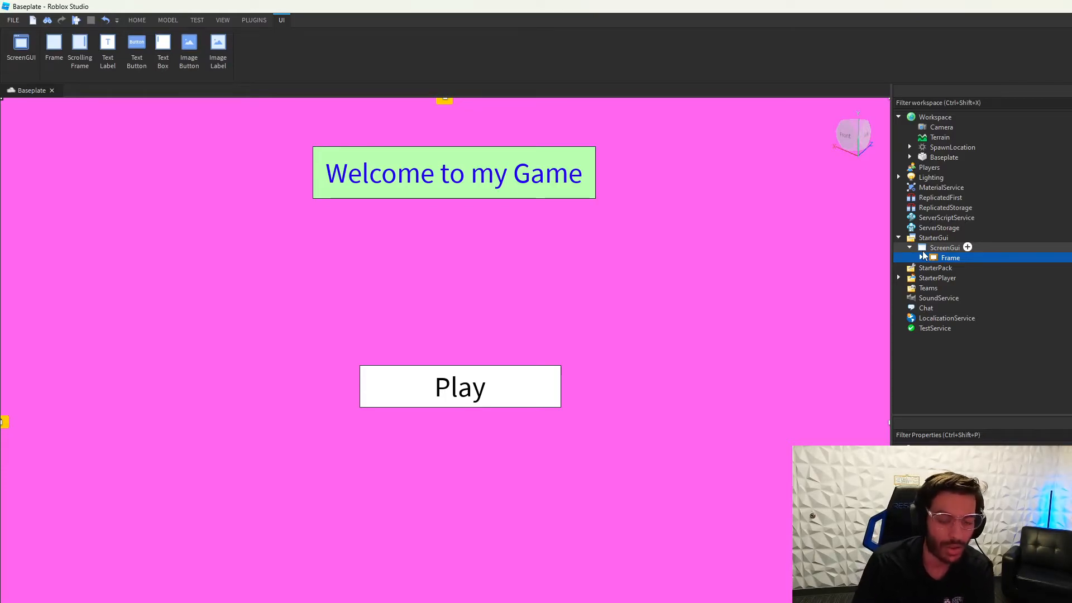
{"action": "left_click", "coordinate": [934, 246]}
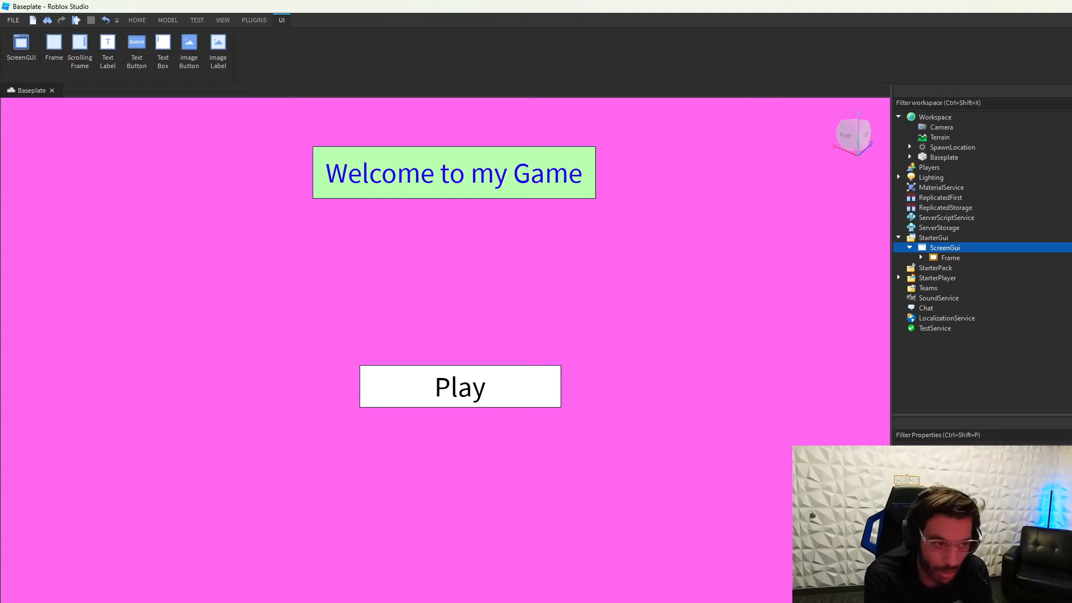
{"action": "mouse_move", "coordinate": [934, 252]}
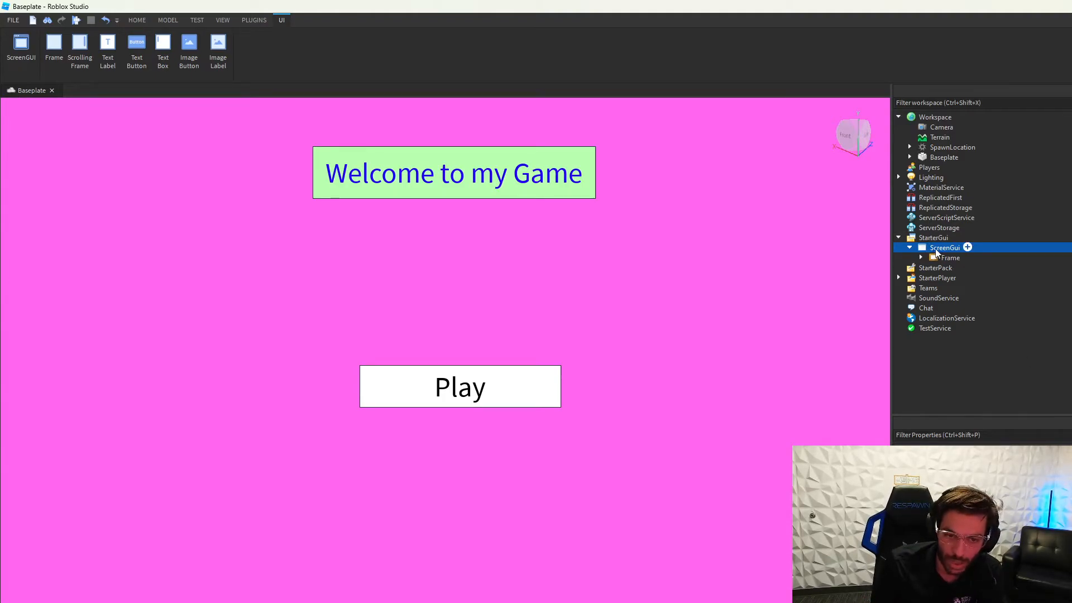
Step: Select the Frame, expand it to check Play and Welcome, and open its Insert Object list
{"action": "left_click", "coordinate": [949, 238]}
{"action": "left_click", "coordinate": [943, 248]}
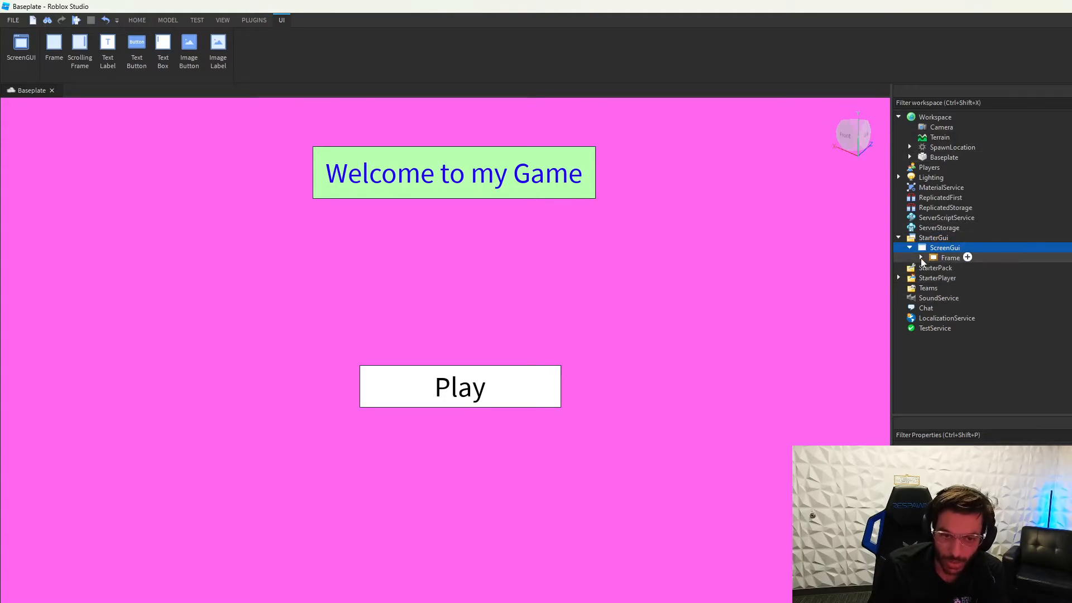
{"action": "double_click", "coordinate": [943, 247]}
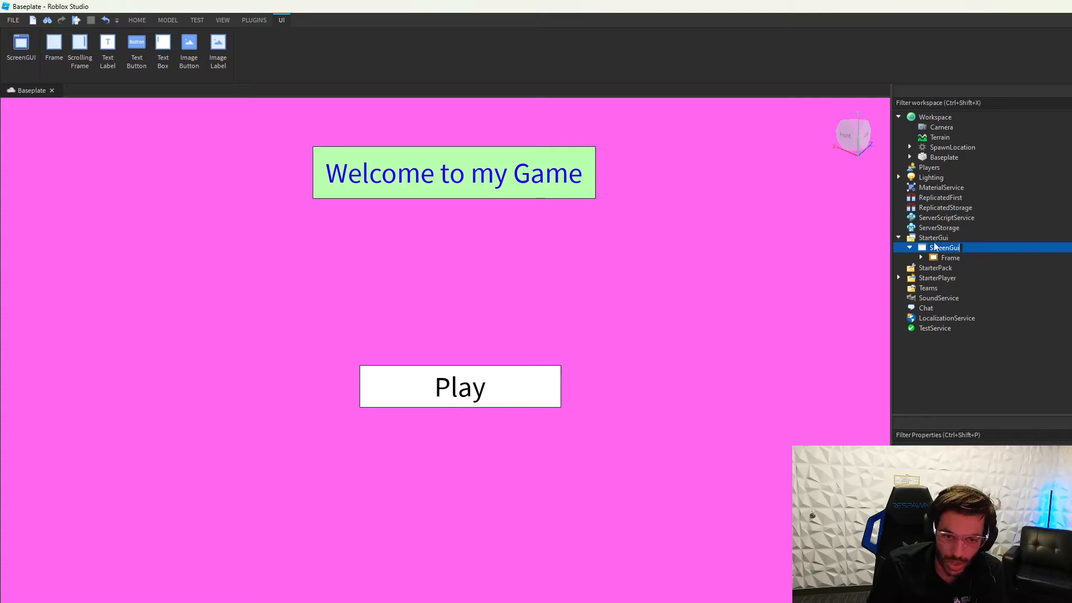
{"action": "left_click", "coordinate": [814, 426]}
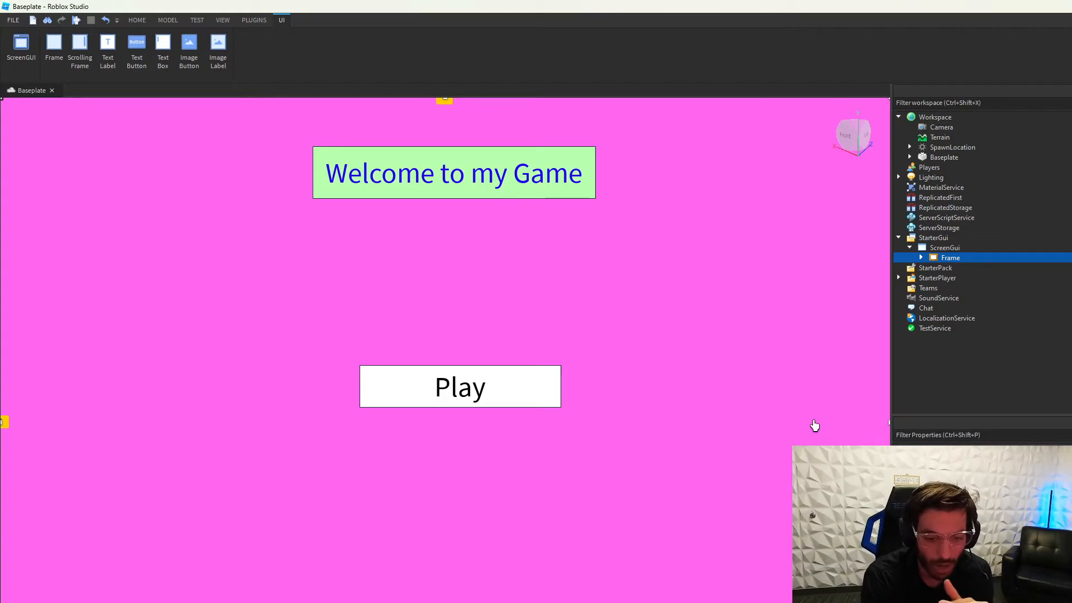
{"action": "left_click", "coordinate": [922, 257]}
{"action": "left_click", "coordinate": [950, 268]}
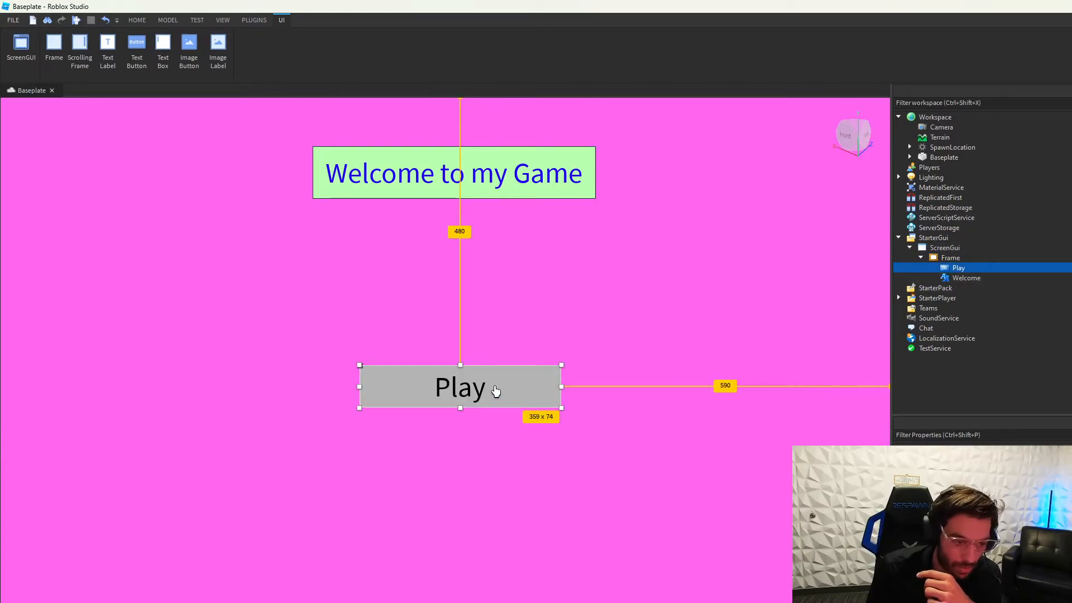
{"action": "left_click", "coordinate": [968, 278]}
{"action": "left_click", "coordinate": [967, 257]}
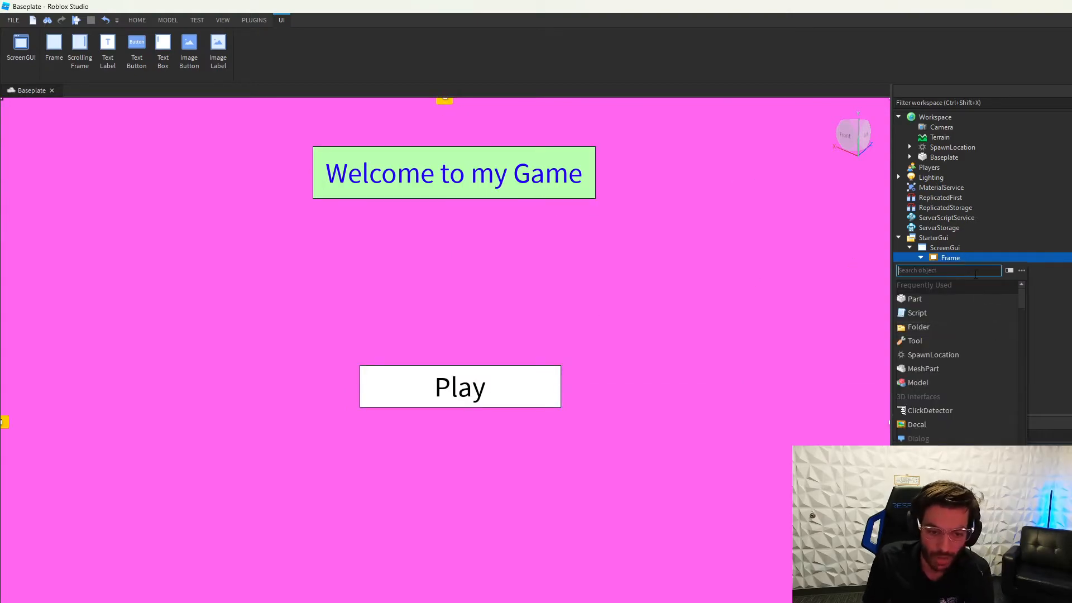
{"action": "scroll", "coordinate": [966, 410], "scroll_direction": "down", "scroll_amount": 8}
{"action": "scroll", "coordinate": [963, 404], "scroll_direction": "down", "scroll_amount": 10}
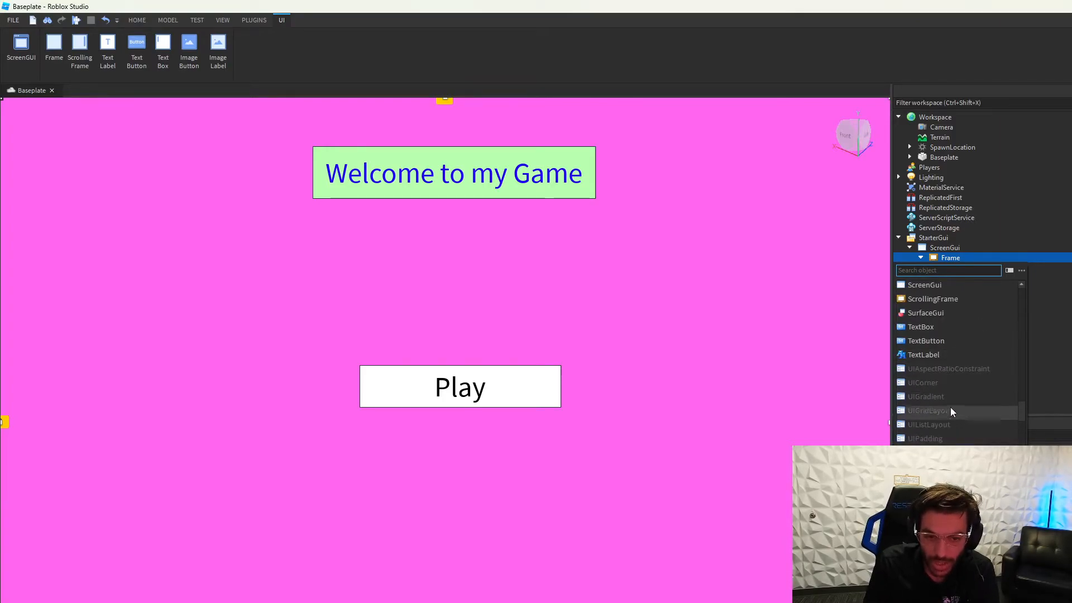
{"action": "scroll", "coordinate": [949, 402], "scroll_direction": "down", "scroll_amount": 2}
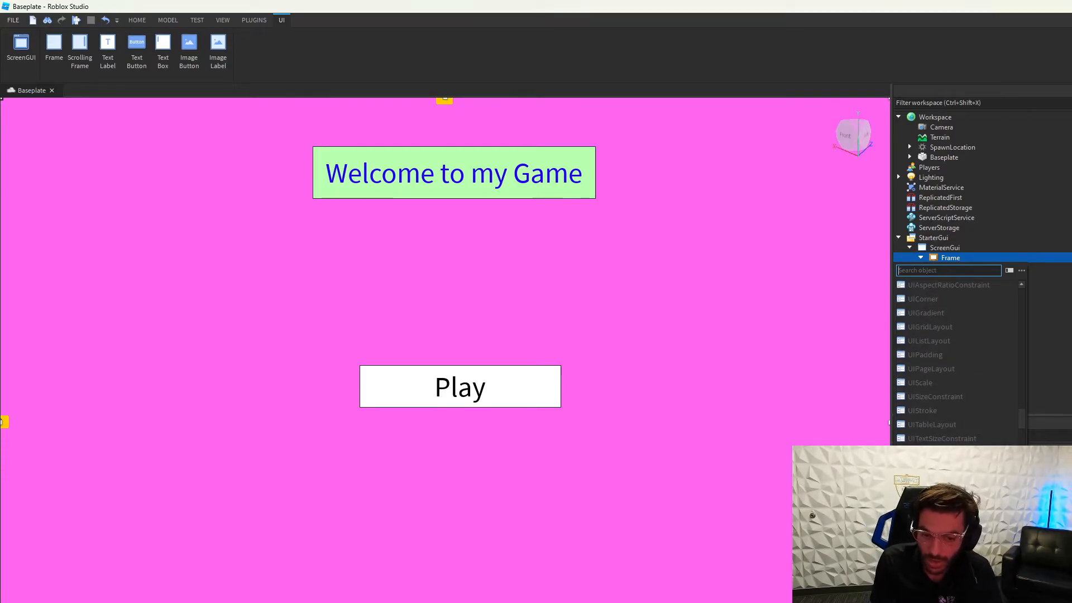
{"action": "left_click", "coordinate": [943, 452]}
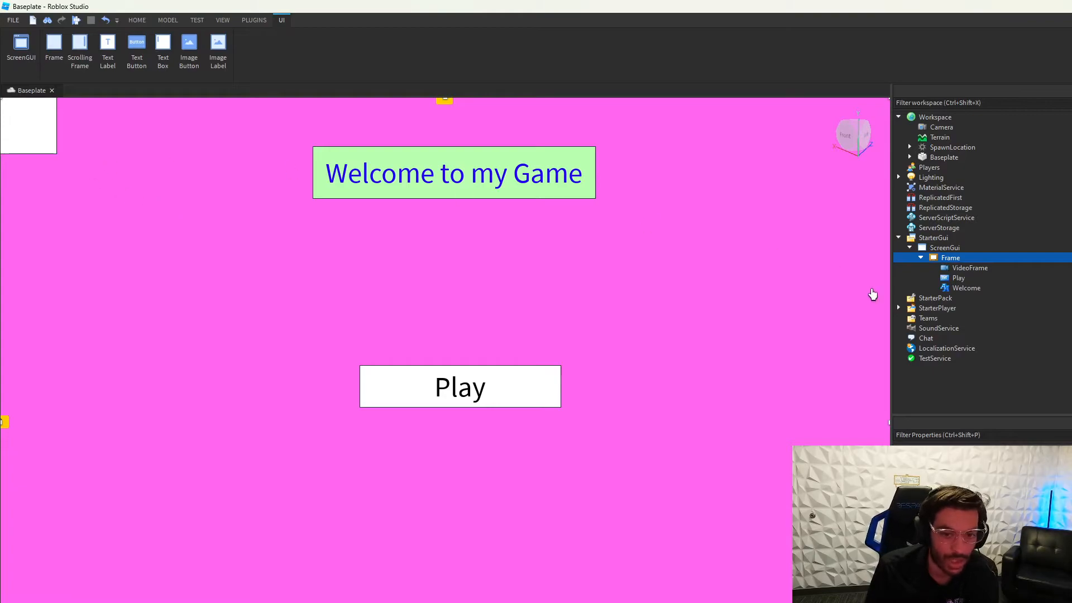
{"action": "left_click", "coordinate": [970, 268]}
{"action": "left_click_drag", "start_coordinate": [25, 136], "coordinate": [574, 303]}
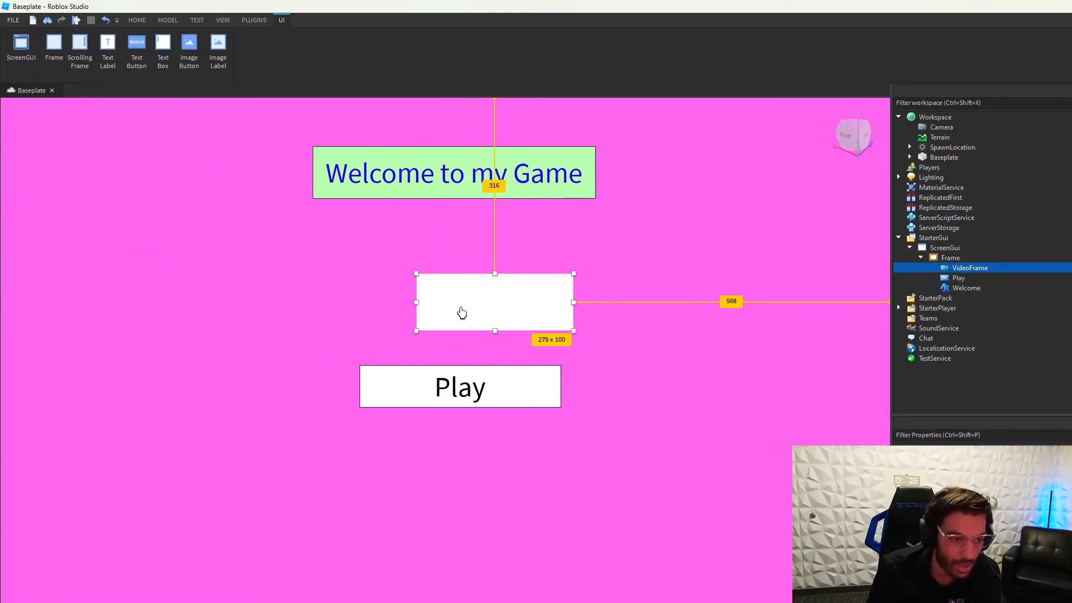
{"action": "left_click_drag", "start_coordinate": [416, 302], "coordinate": [296, 302]}
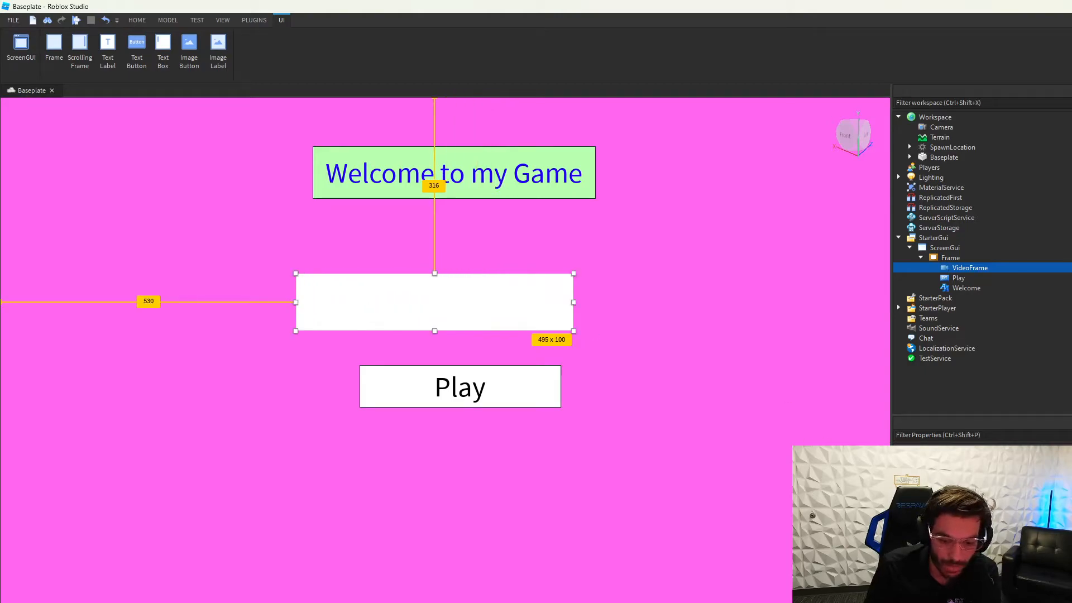
{"action": "right_click", "coordinate": [948, 272]}
{"action": "left_click", "coordinate": [960, 340]}
{"action": "left_click", "coordinate": [965, 258]}
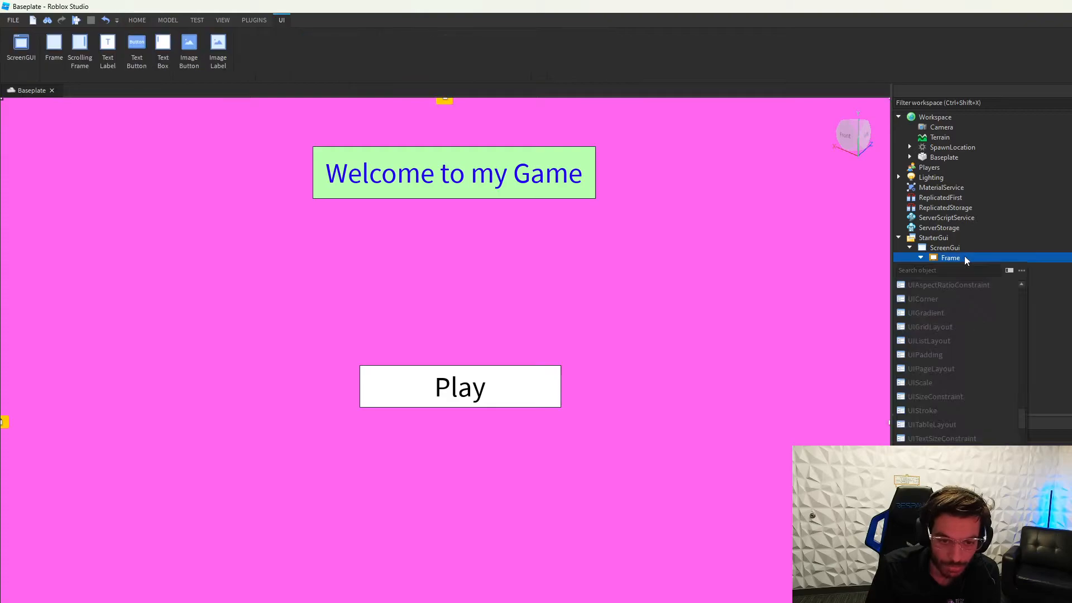
{"action": "scroll", "coordinate": [950, 358], "scroll_direction": "down", "scroll_amount": 2}
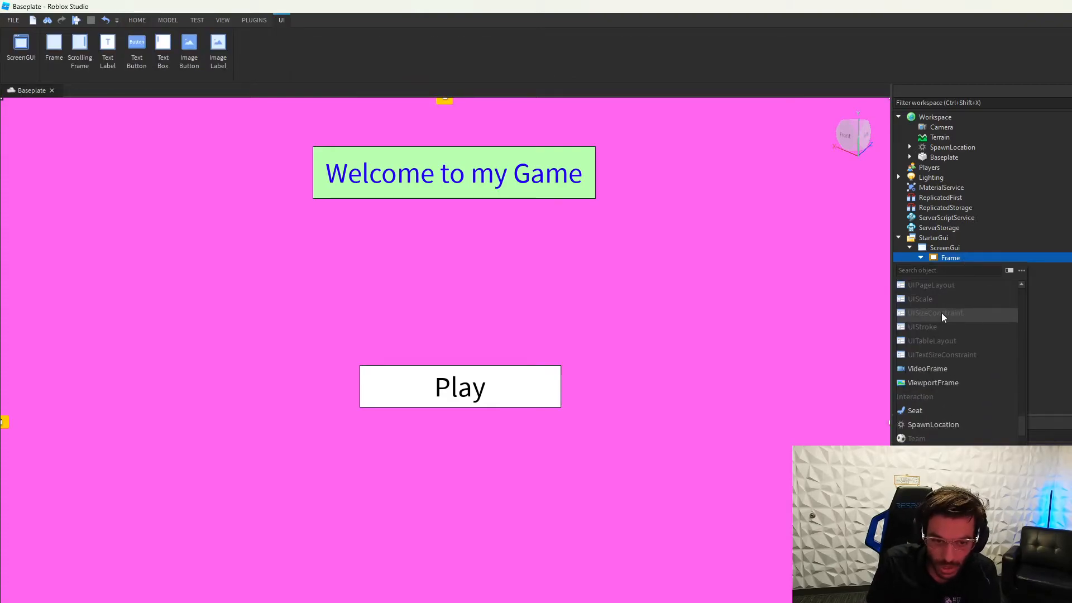
{"action": "scroll", "coordinate": [946, 378], "scroll_direction": "up", "scroll_amount": 4}
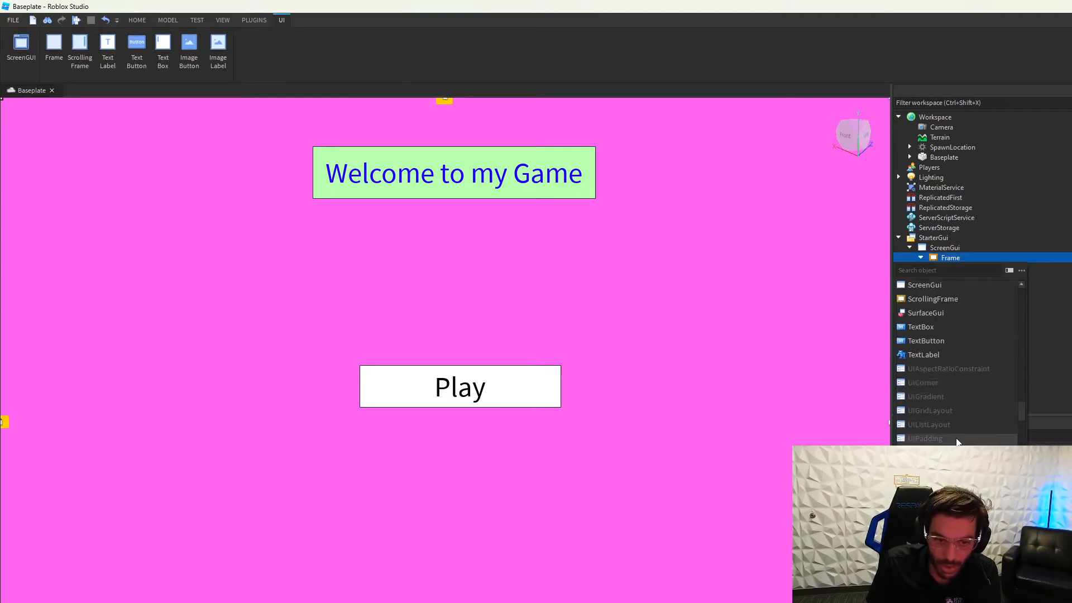
{"action": "scroll", "coordinate": [1005, 340], "scroll_direction": "up", "scroll_amount": 1}
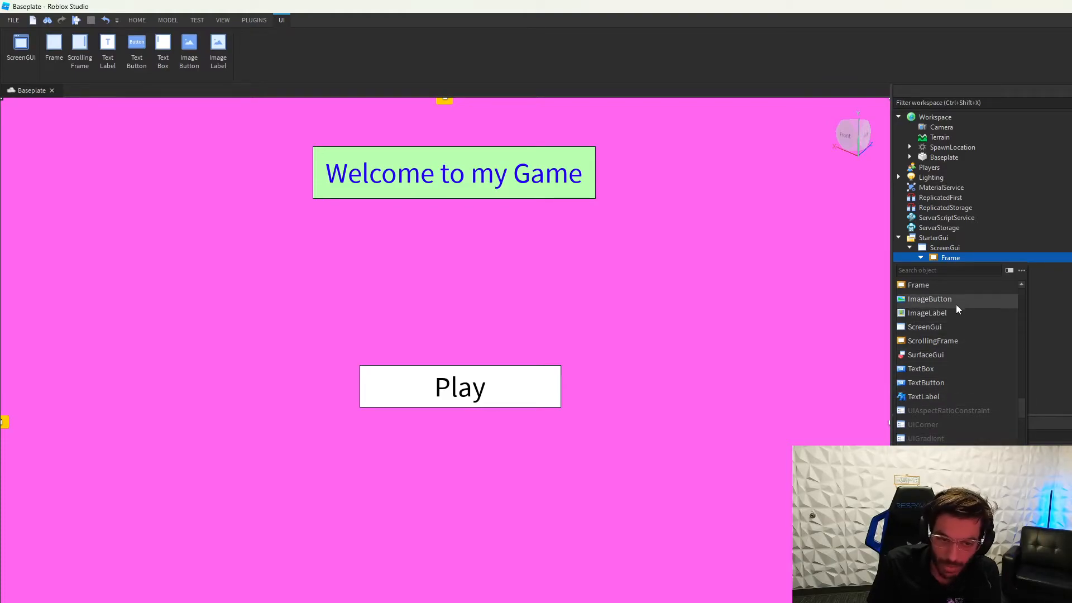
{"action": "scroll", "coordinate": [960, 312], "scroll_direction": "up", "scroll_amount": 1}
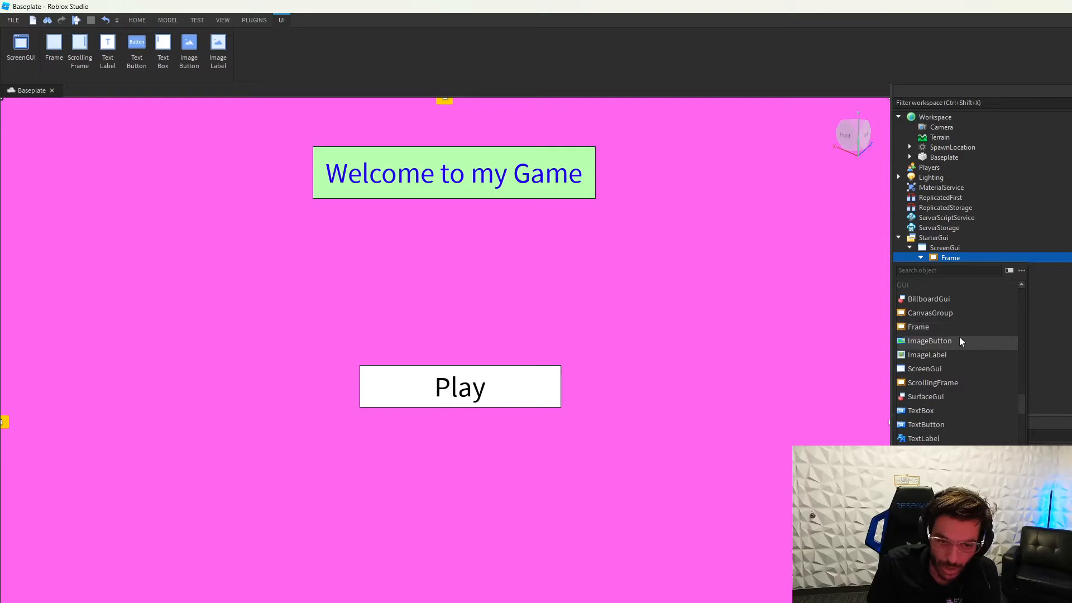
Step: Insert a CanvasGroup into the Frame, drag it toward the bottom, then delete it
{"action": "left_click", "coordinate": [956, 315]}
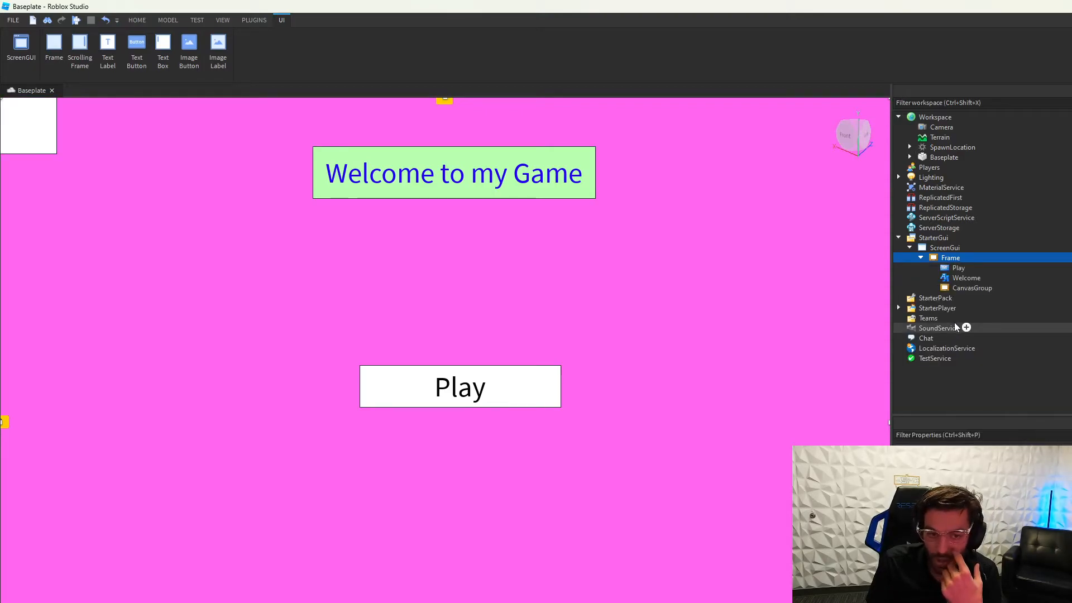
{"action": "left_click", "coordinate": [979, 288]}
{"action": "left_click_drag", "start_coordinate": [48, 150], "coordinate": [513, 549]}
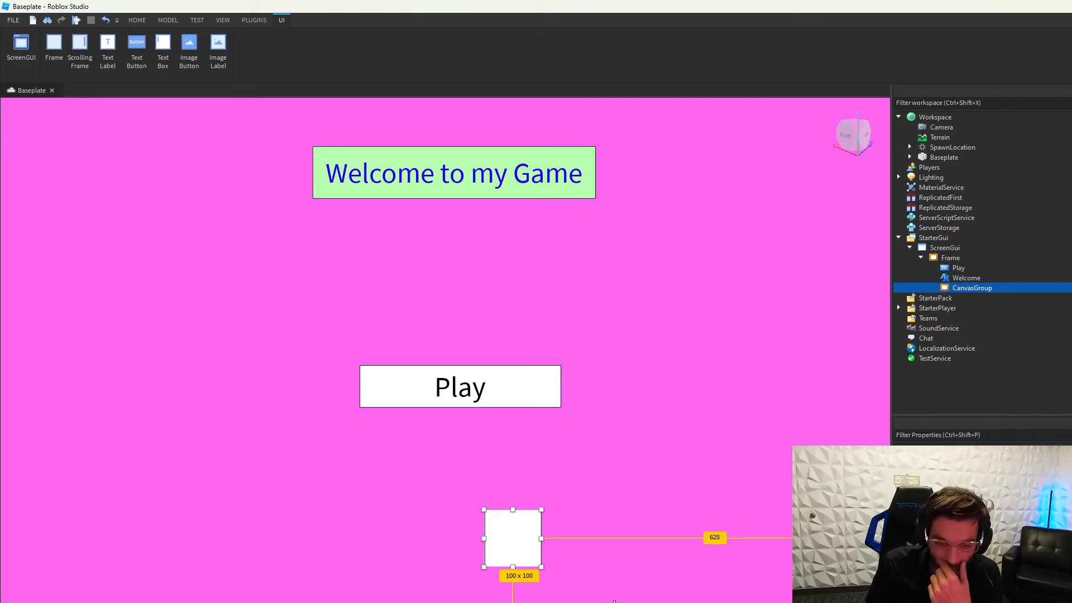
{"action": "key", "text": "Delete"}
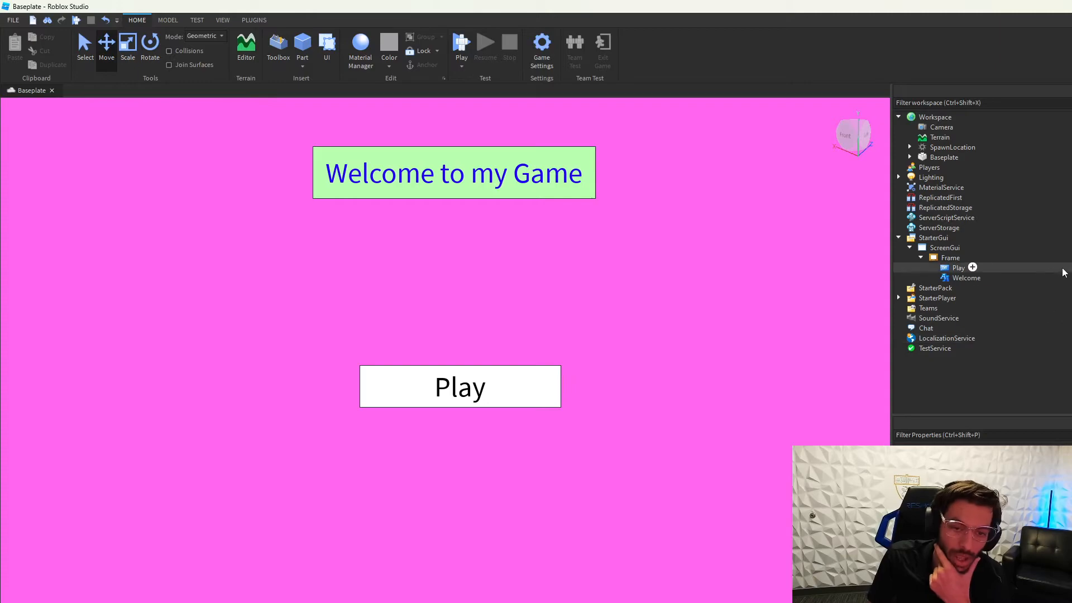
Step: Add a ScrollingFrame under the ScreenGui, move it to the screen centre, then delete it
{"action": "left_click", "coordinate": [938, 258]}
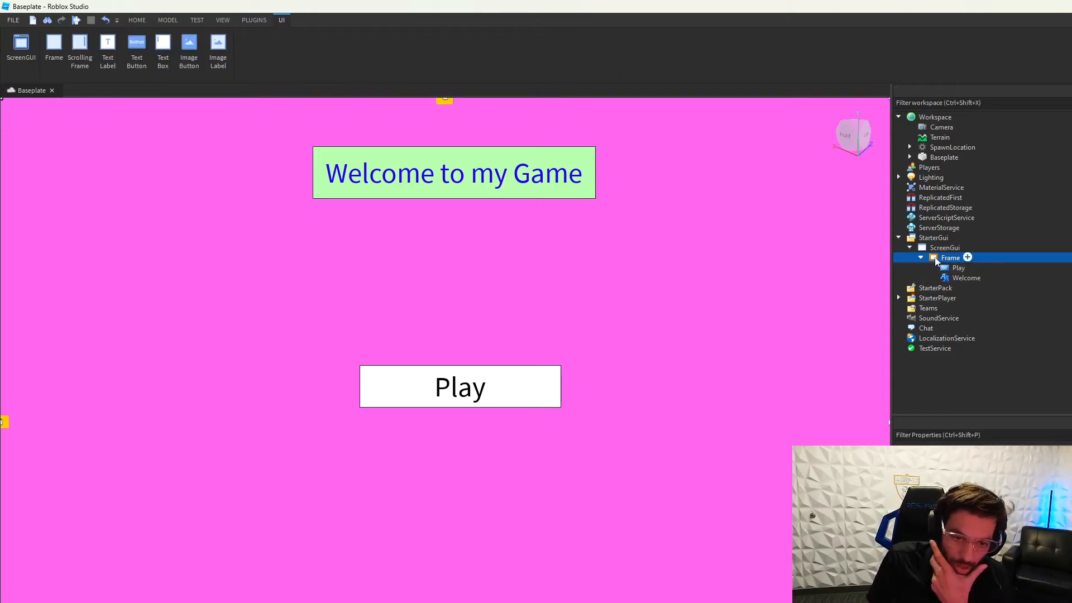
{"action": "left_click", "coordinate": [969, 247]}
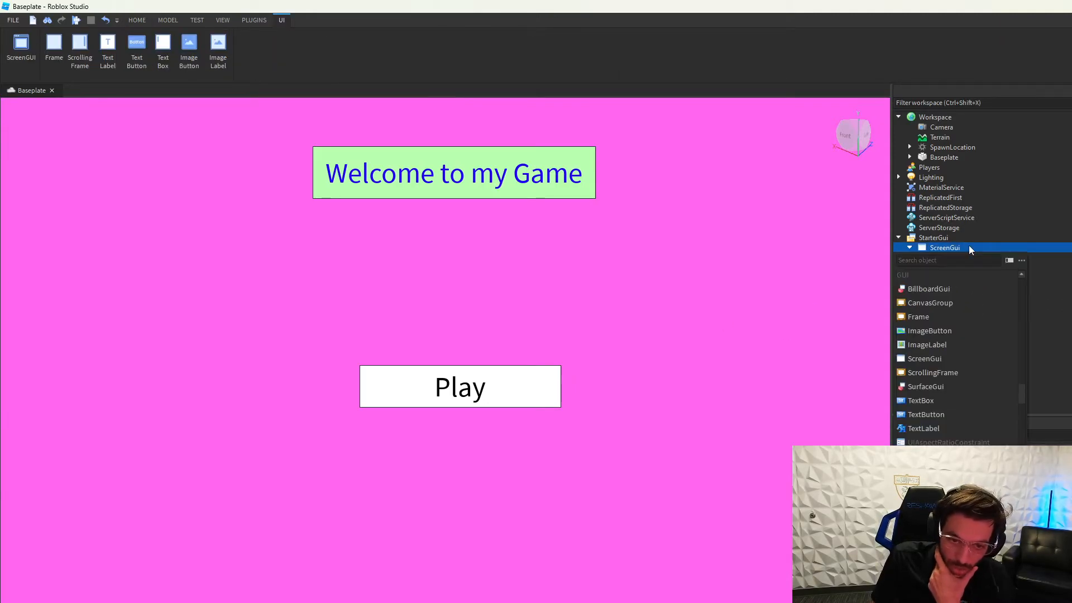
{"action": "left_click", "coordinate": [961, 374]}
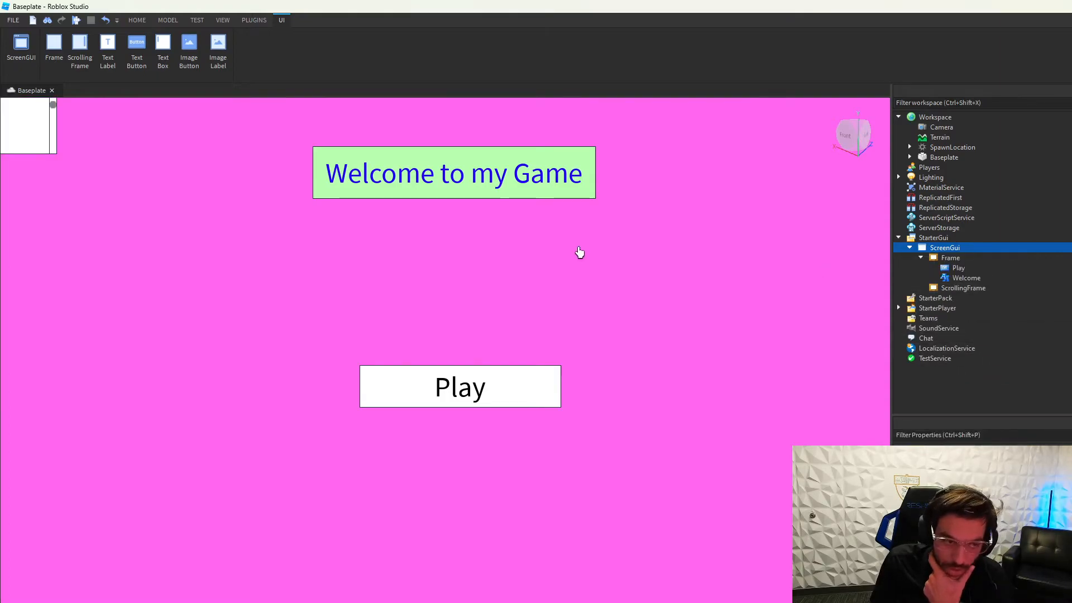
{"action": "left_click_drag", "start_coordinate": [24, 144], "coordinate": [436, 275]}
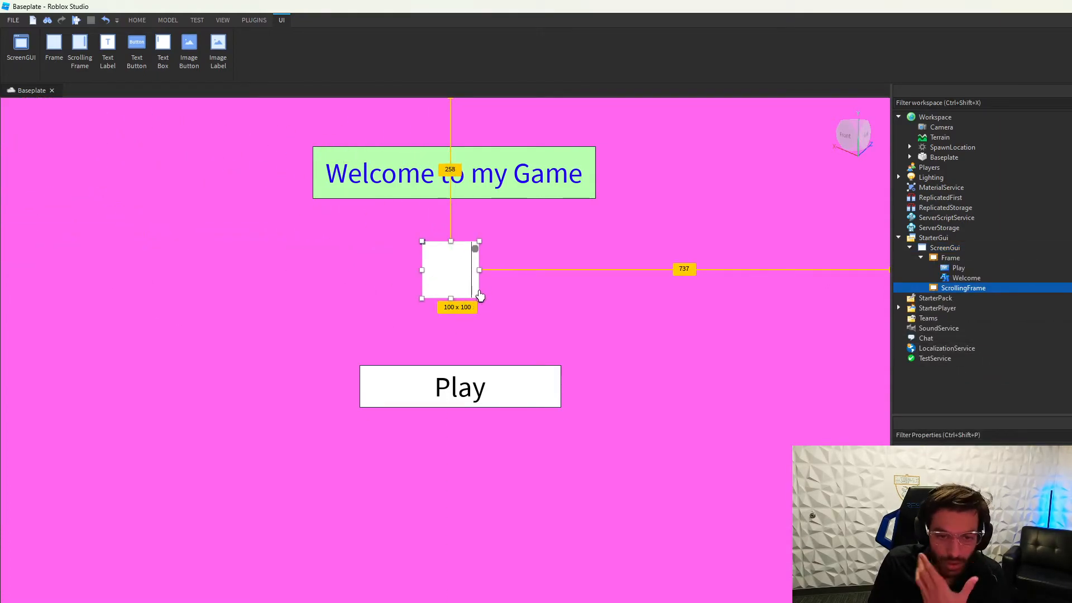
{"action": "key", "text": "Delete"}
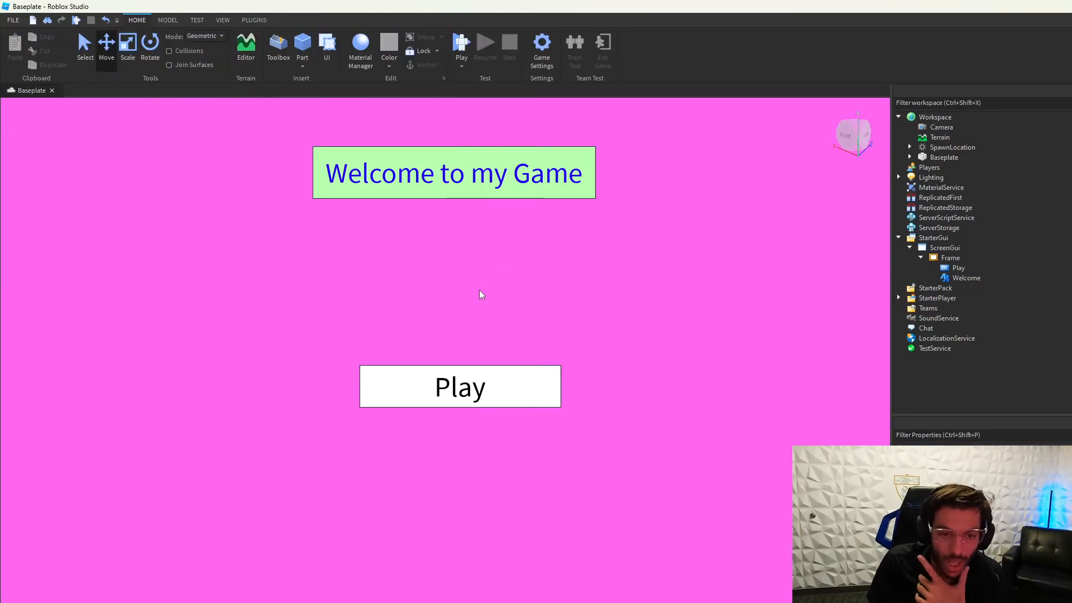
{"action": "left_click", "coordinate": [948, 259]}
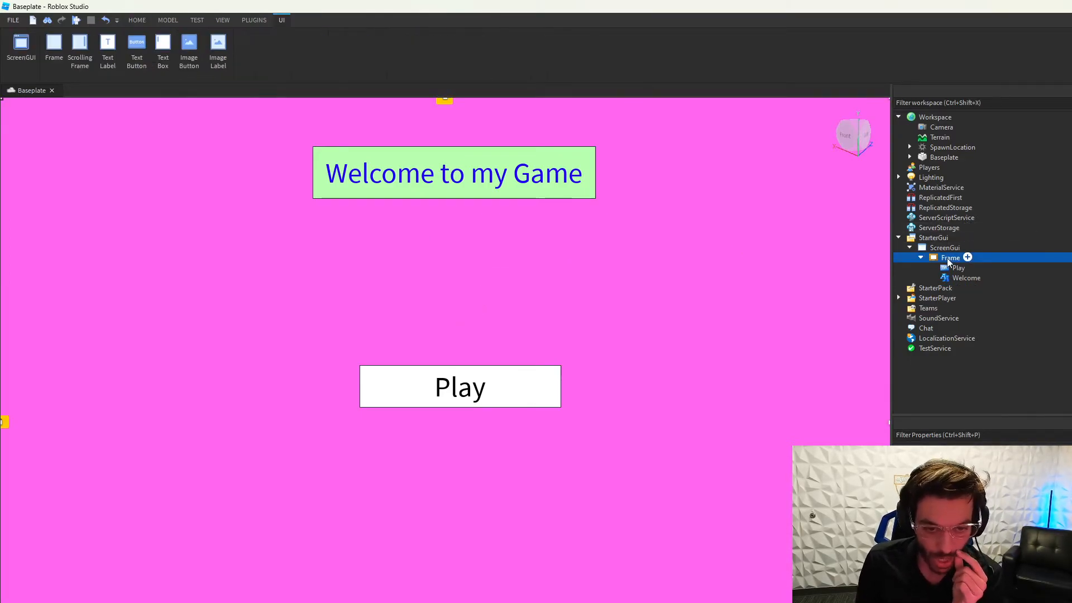
{"action": "left_click", "coordinate": [922, 258]}
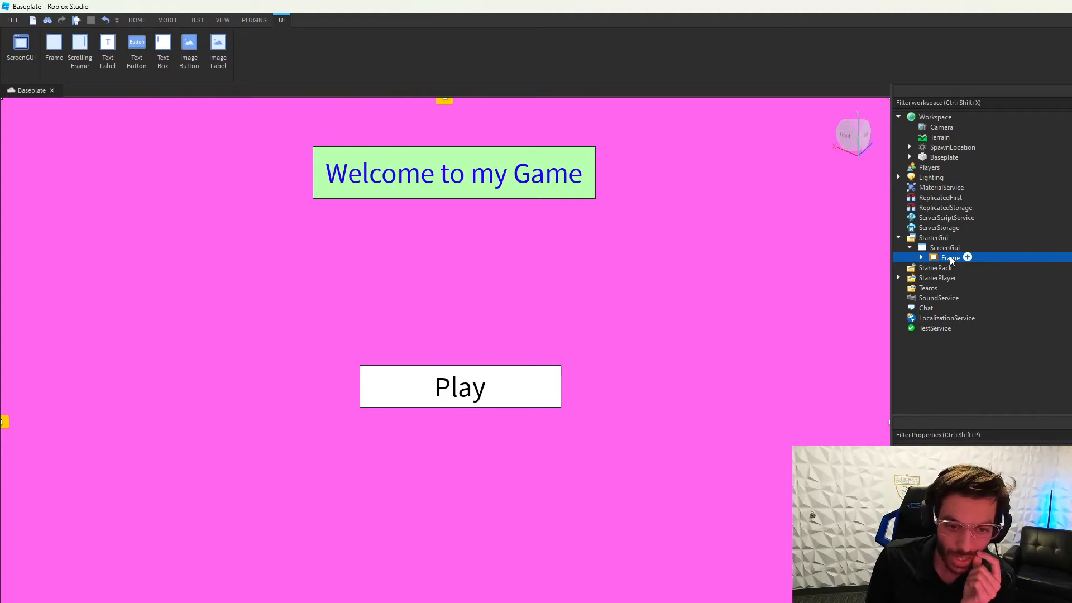
{"action": "double_click", "coordinate": [950, 258]}
{"action": "left_click", "coordinate": [926, 258]}
{"action": "left_click", "coordinate": [923, 258]}
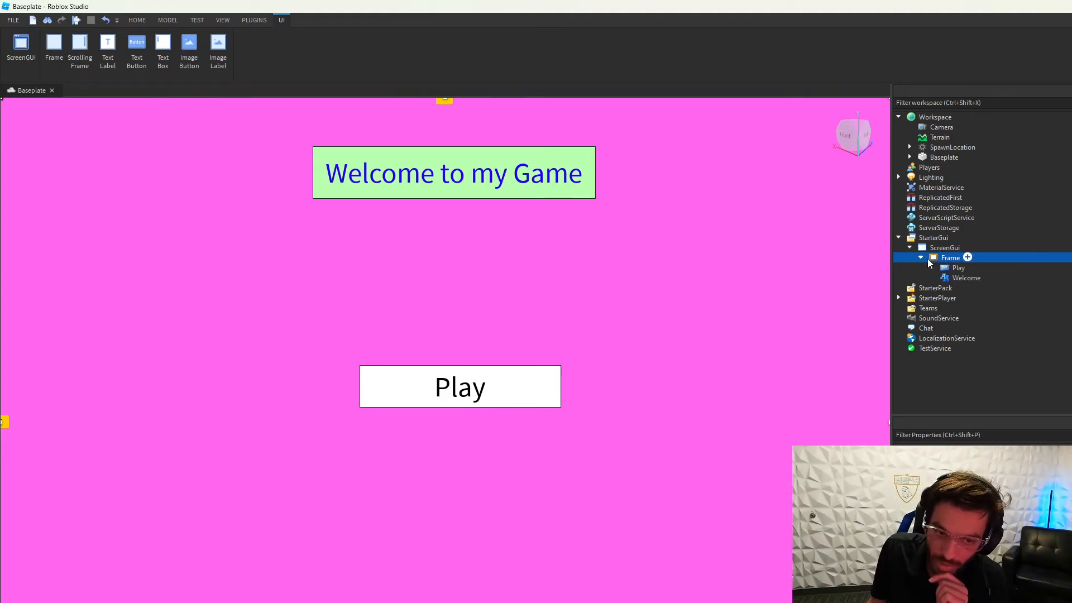
{"action": "left_click", "coordinate": [960, 267]}
{"action": "left_click", "coordinate": [961, 277]}
{"action": "mouse_move", "coordinate": [956, 277]}
{"action": "left_mouse_down"}
{"action": "mouse_move", "coordinate": [949, 287]}
{"action": "mouse_move", "coordinate": [958, 261]}
{"action": "left_mouse_up"}
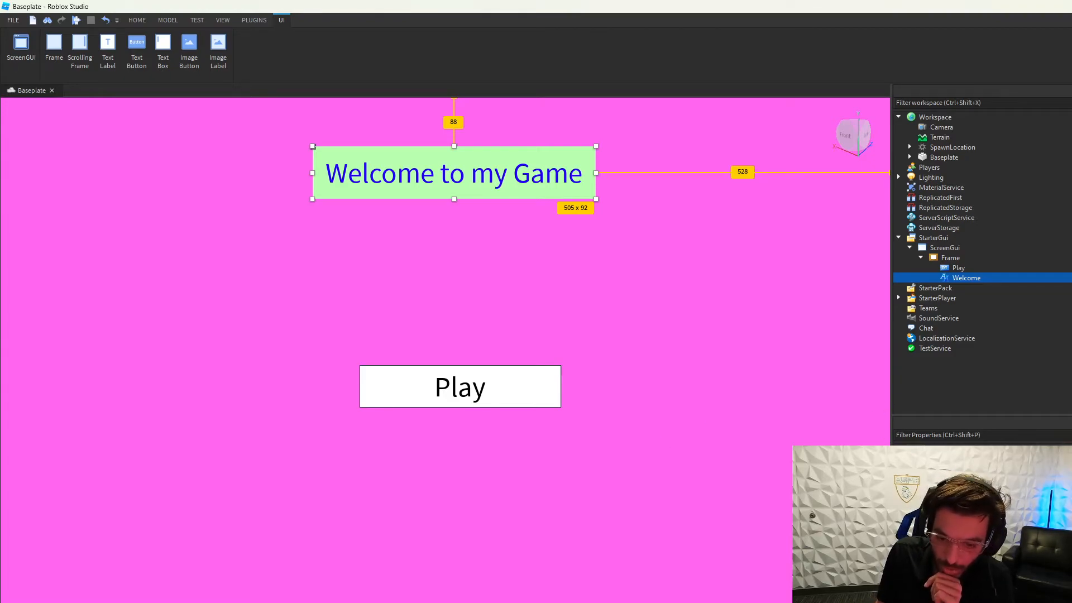
{"action": "left_click", "coordinate": [970, 268]}
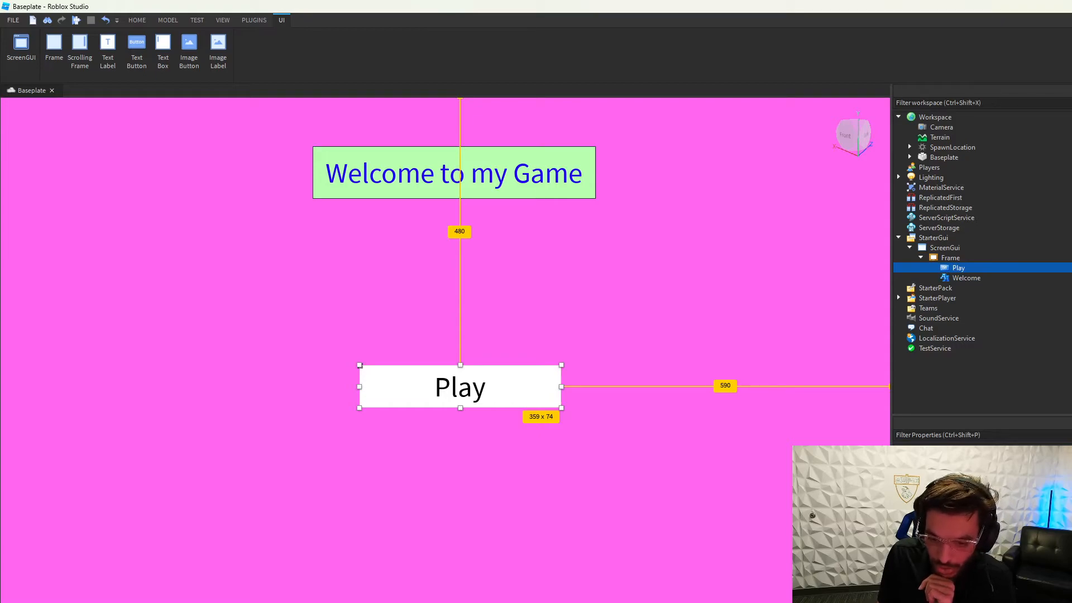
Step: Give the PLAY button's text a jagged horror font in pure red
{"action": "left_click", "coordinate": [983, 530]}
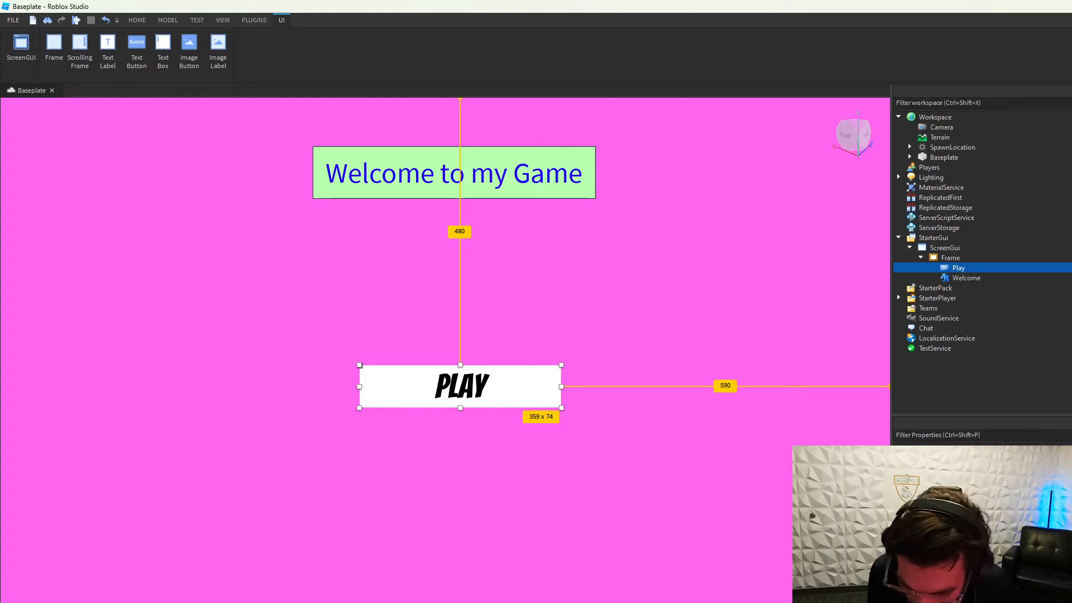
{"action": "key", "text": "Down"}
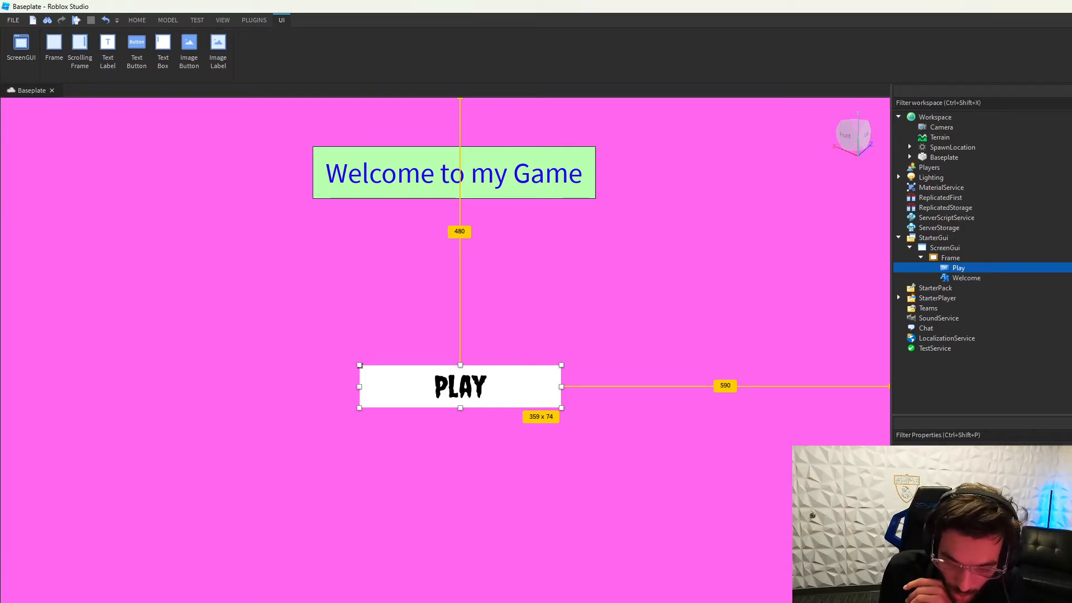
{"action": "left_click", "coordinate": [985, 531]}
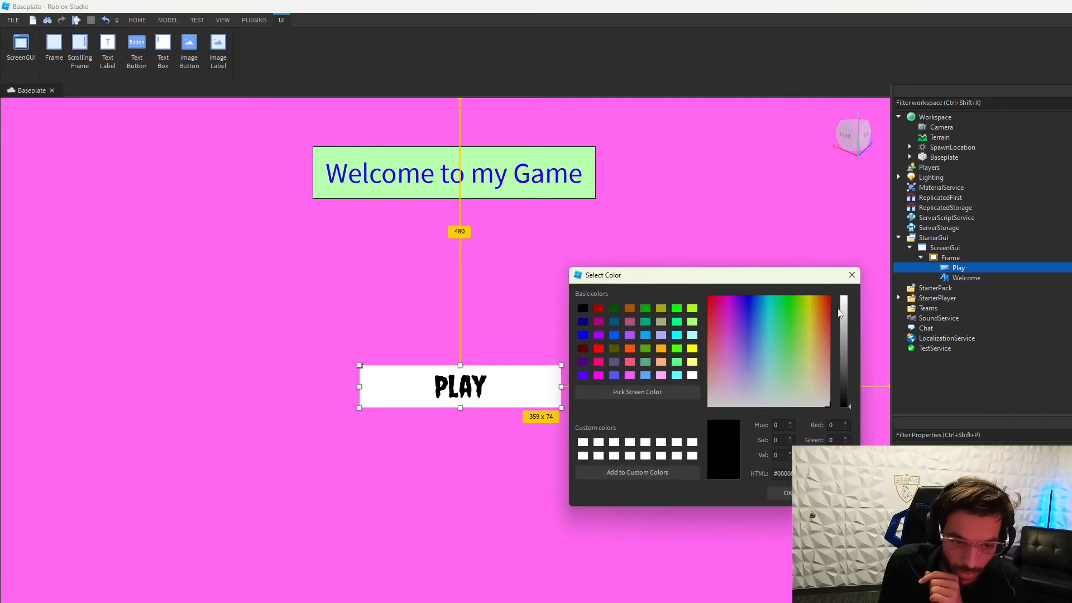
{"action": "left_click_drag", "start_coordinate": [843, 368], "coordinate": [844, 296]}
{"action": "left_click", "coordinate": [710, 295]}
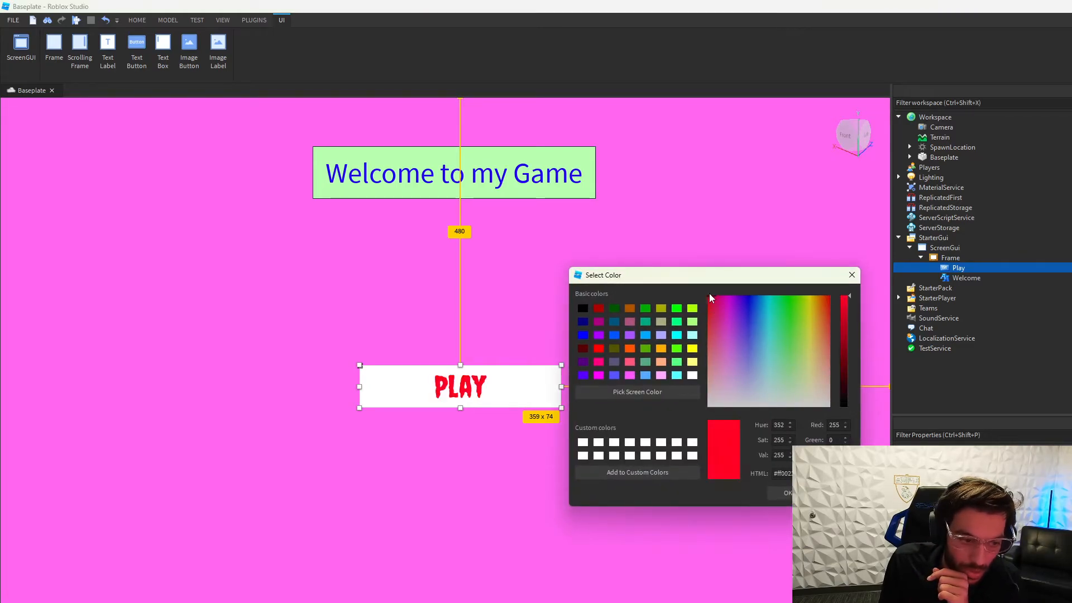
{"action": "left_click", "coordinate": [788, 493]}
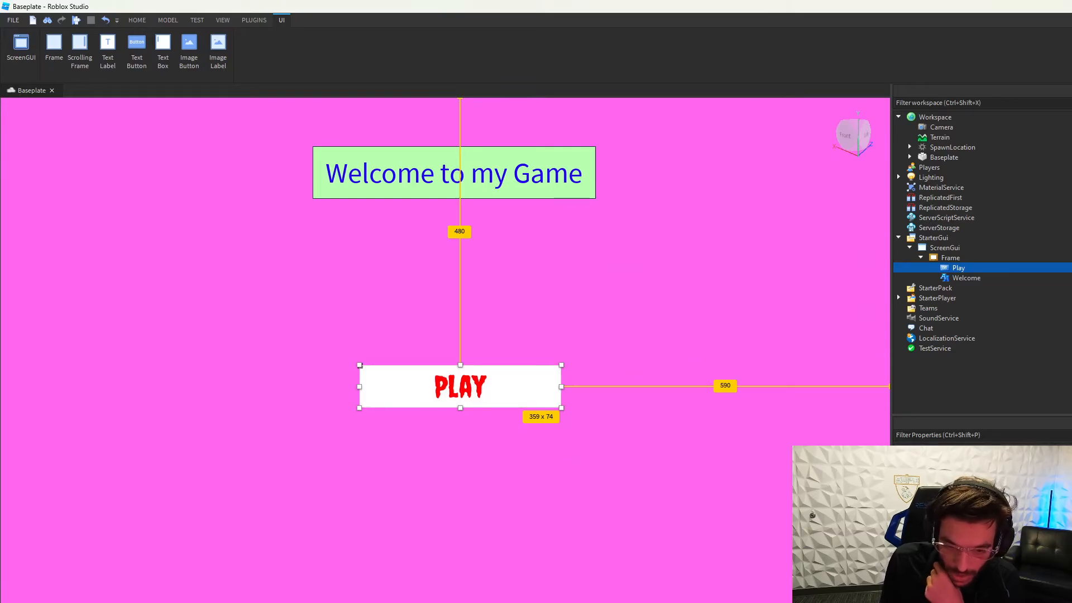
Step: Set the PLAY button's background colour to hot pink
{"action": "left_click", "coordinate": [985, 491]}
{"action": "left_click_drag", "start_coordinate": [794, 378], "coordinate": [722, 318]}
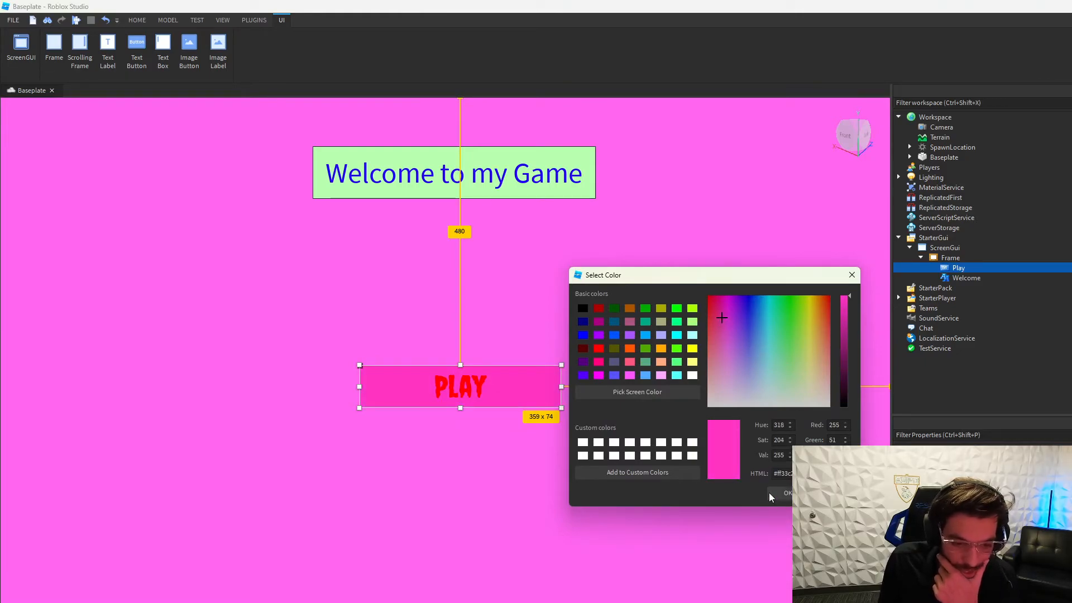
{"action": "left_click", "coordinate": [774, 493]}
{"action": "left_click", "coordinate": [781, 496]}
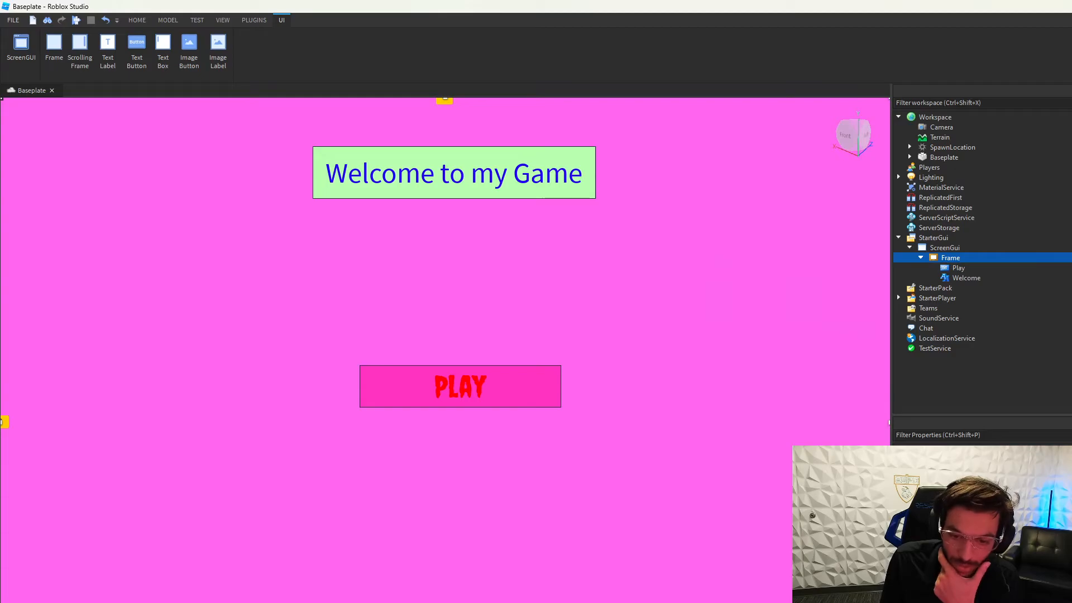
Step: Make the Frame background black and move the PLAY button up under the Welcome label
{"action": "left_click", "coordinate": [985, 491]}
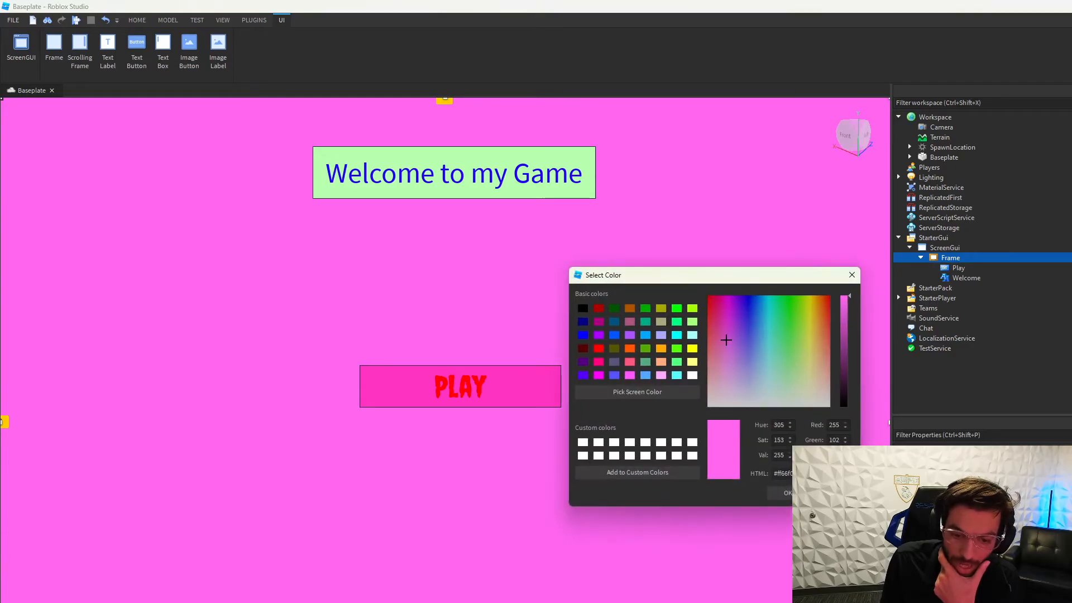
{"action": "left_click", "coordinate": [583, 309]}
{"action": "left_click", "coordinate": [782, 494]}
{"action": "left_click_drag", "start_coordinate": [515, 397], "coordinate": [516, 264]}
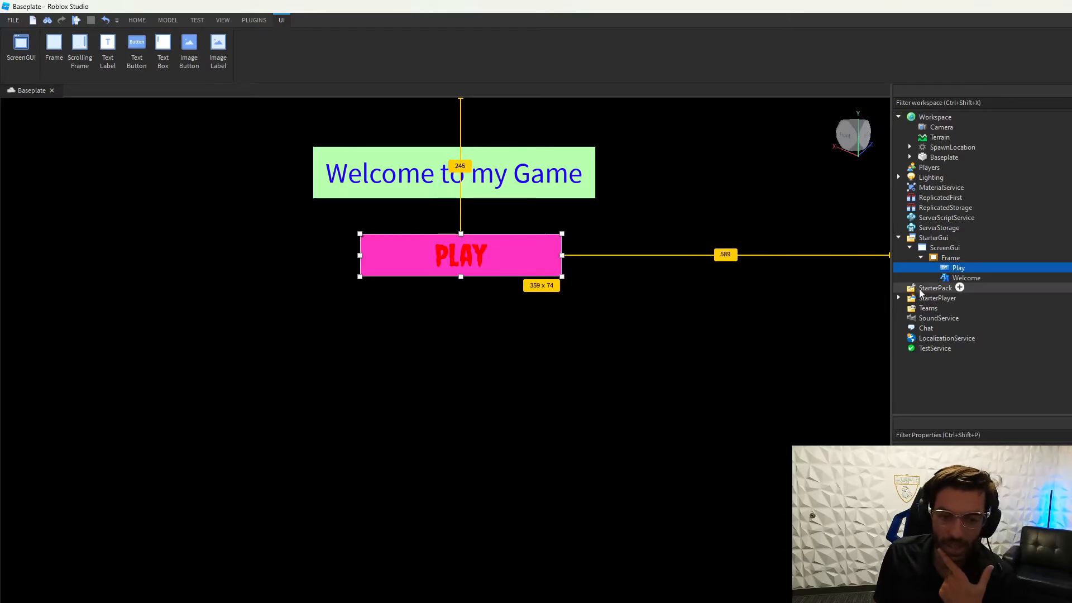
Step: Set the Welcome label's background colour to red
{"action": "left_click", "coordinate": [982, 278]}
{"action": "left_click", "coordinate": [996, 497]}
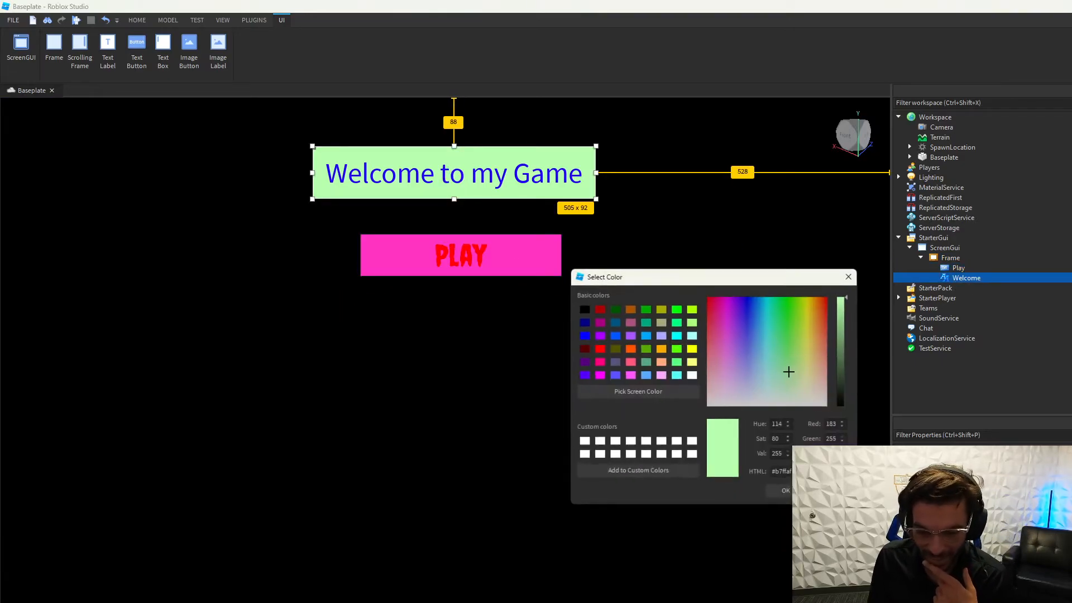
{"action": "left_click_drag", "start_coordinate": [774, 363], "coordinate": [708, 297]}
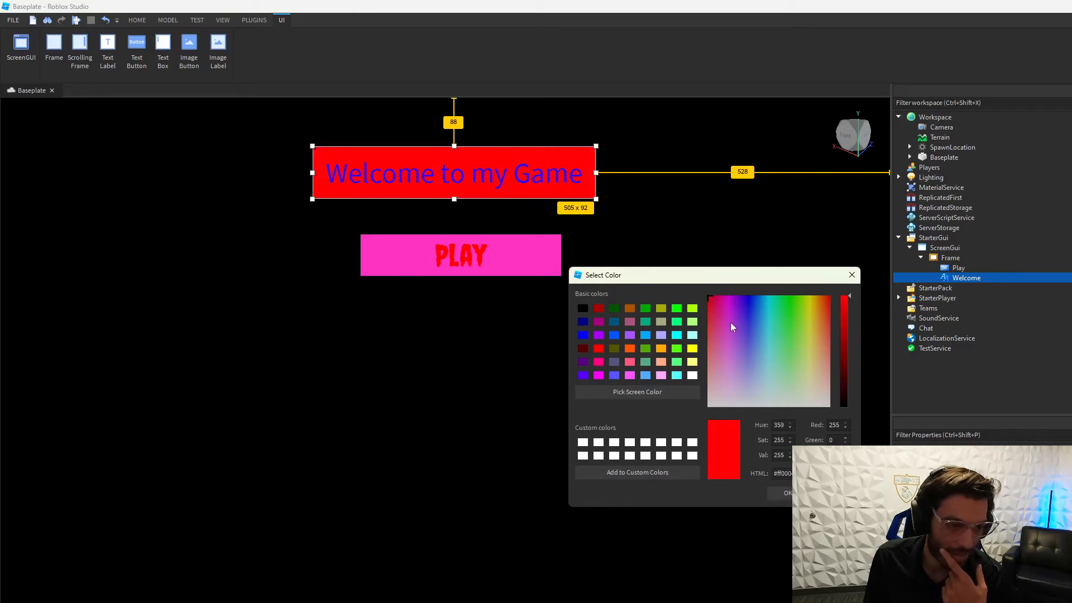
{"action": "left_click", "coordinate": [782, 492]}
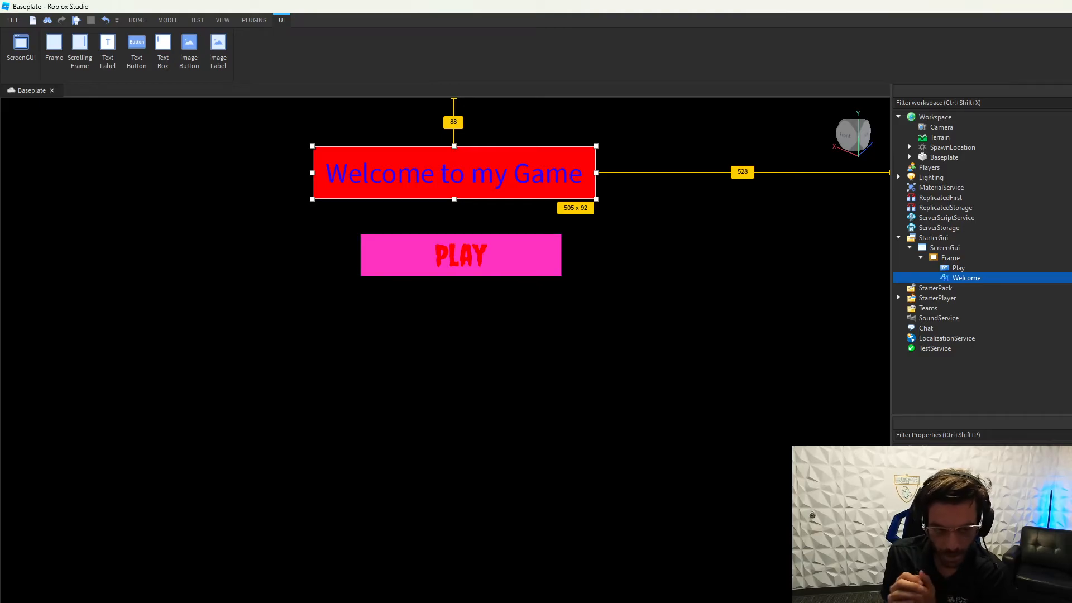
Step: Turn on device emulation from the Test tools and preview the GUI on an iPhone 4S
{"action": "left_click", "coordinate": [254, 20]}
{"action": "left_click", "coordinate": [223, 20]}
{"action": "left_click", "coordinate": [198, 21]}
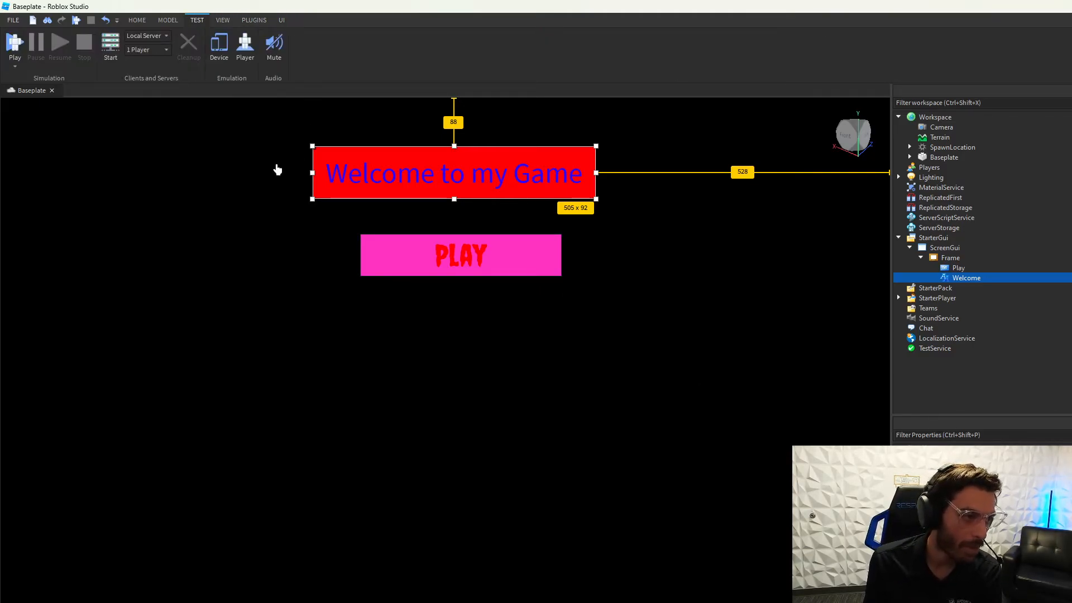
{"action": "left_click", "coordinate": [222, 56]}
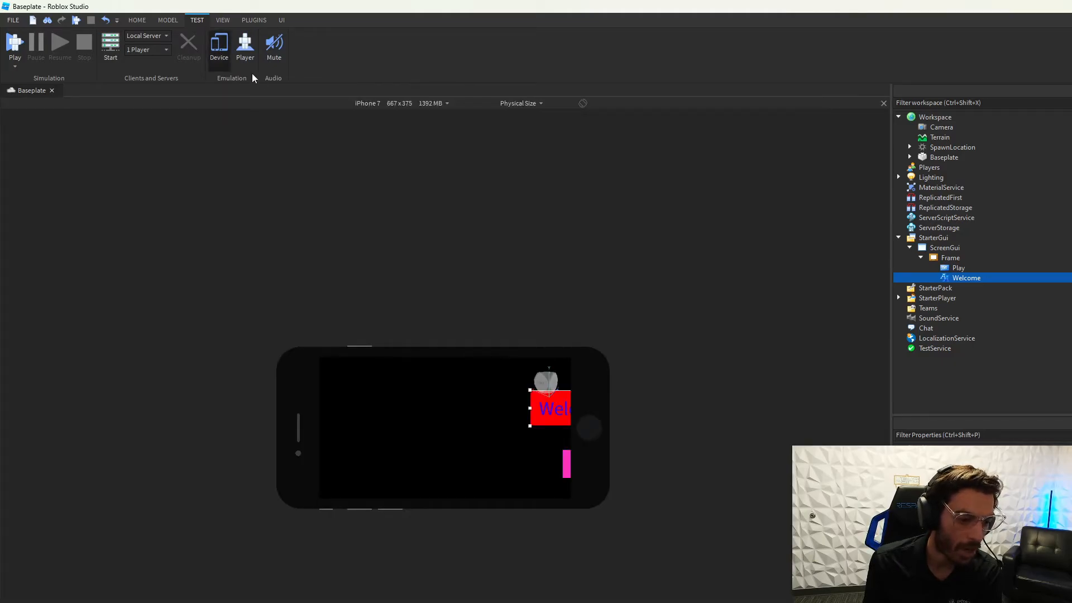
{"action": "left_click", "coordinate": [223, 52]}
{"action": "left_click", "coordinate": [224, 52]}
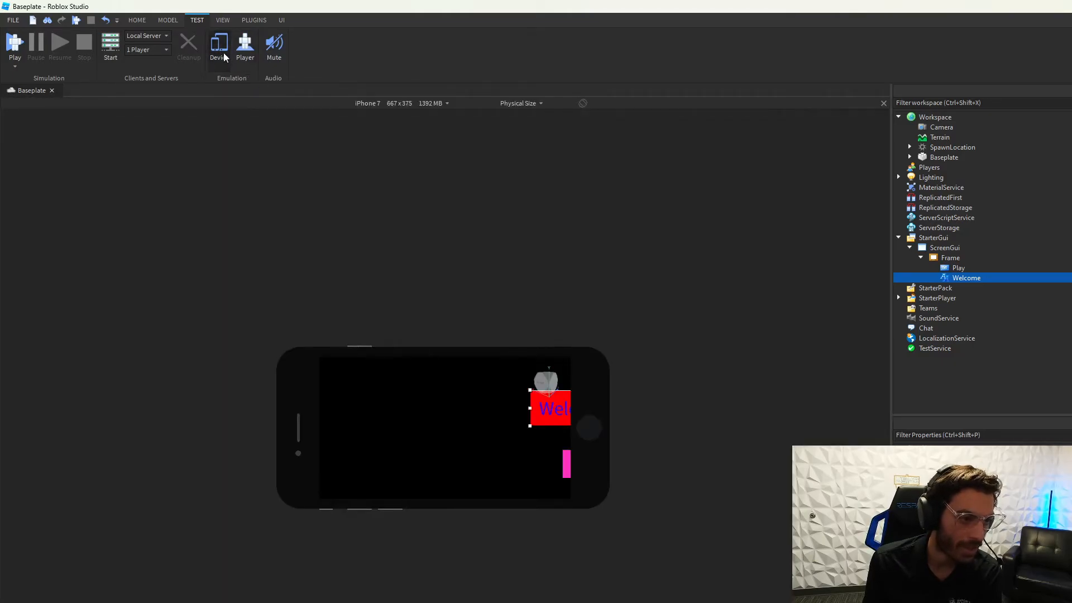
{"action": "left_click", "coordinate": [416, 104]}
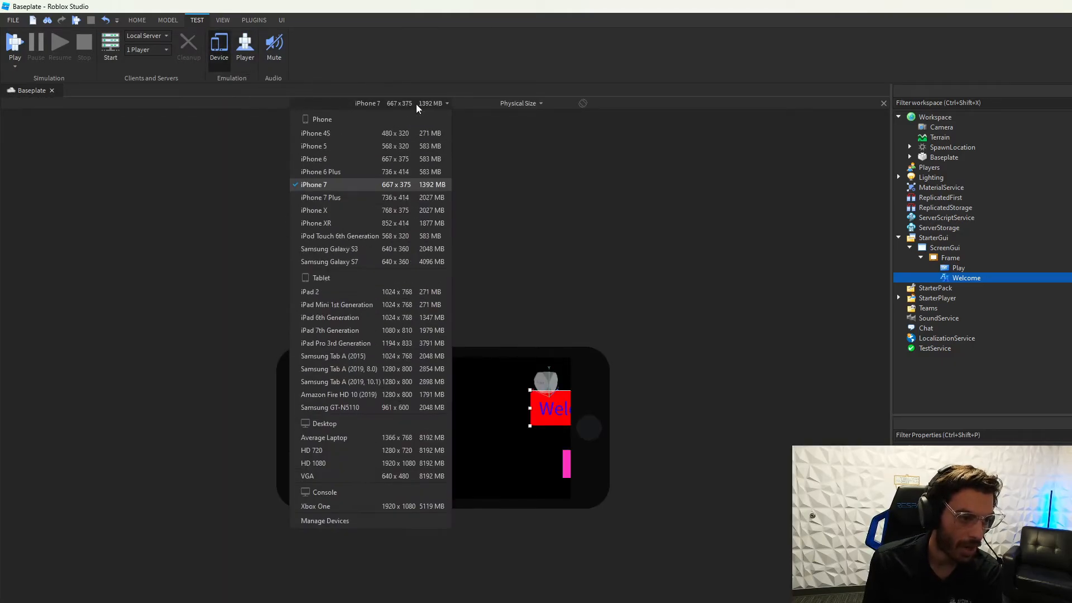
{"action": "left_click", "coordinate": [325, 135]}
Step: Preview the GUI on Average Laptop, then Xbox One, then iPhone 7 Plus
{"action": "left_click", "coordinate": [224, 61]}
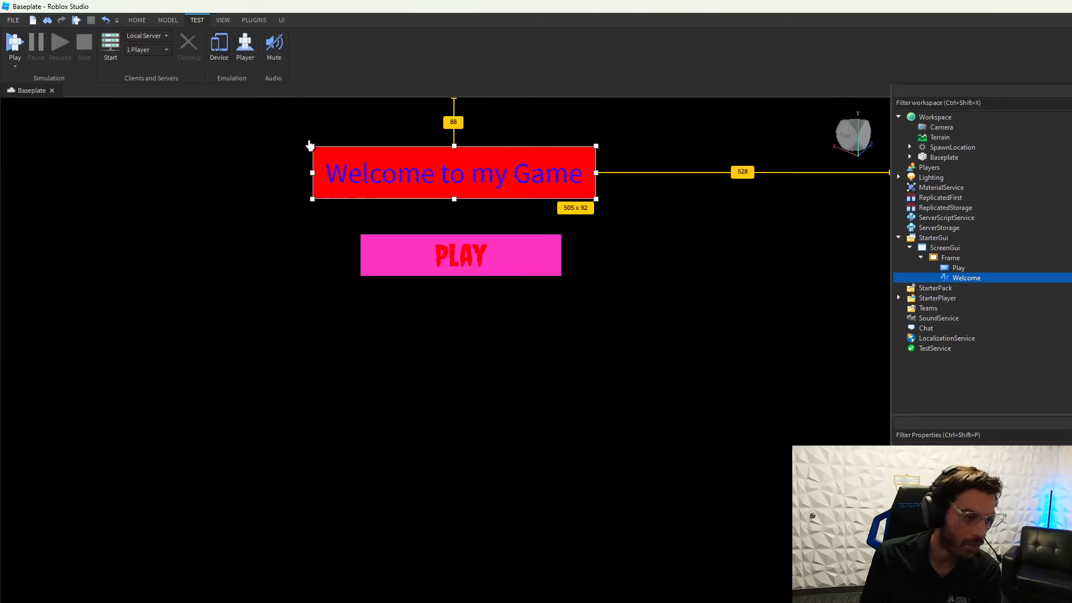
{"action": "left_click", "coordinate": [218, 55]}
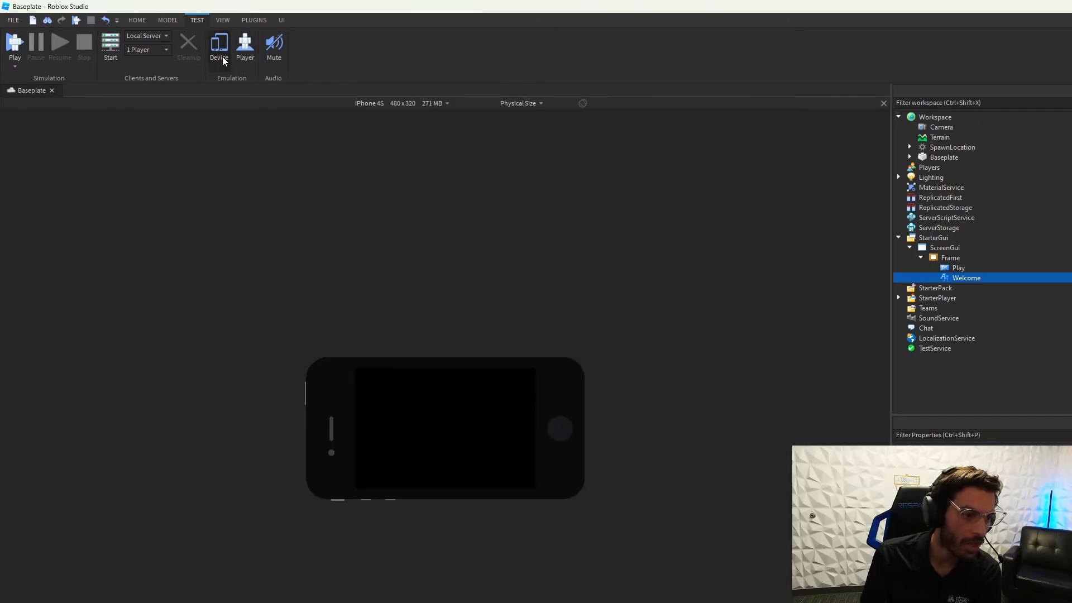
{"action": "left_click", "coordinate": [383, 110]}
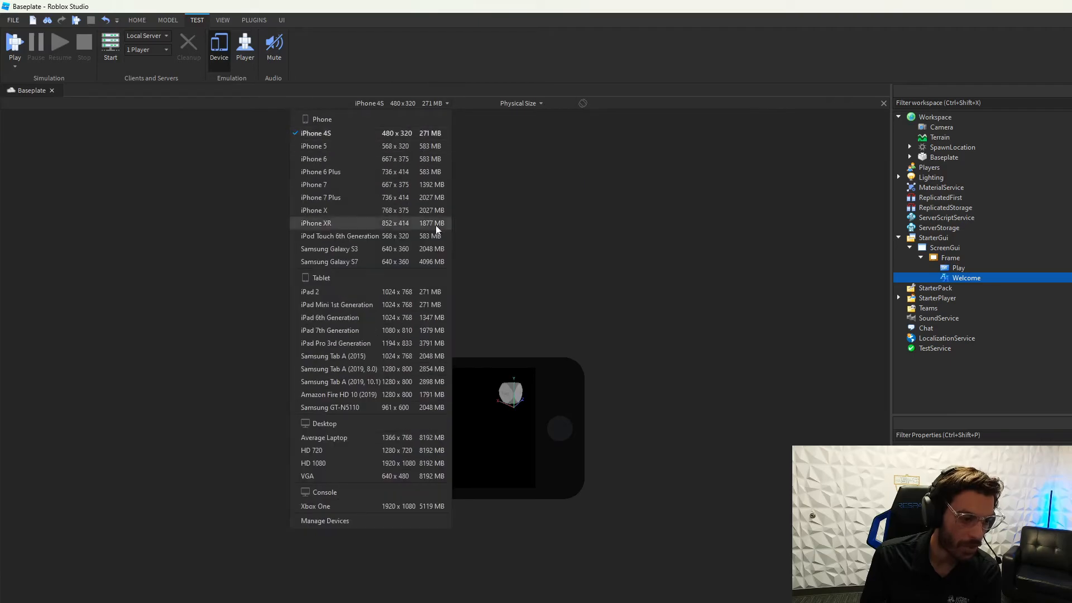
{"action": "left_click", "coordinate": [427, 440]}
{"action": "left_click", "coordinate": [438, 106]}
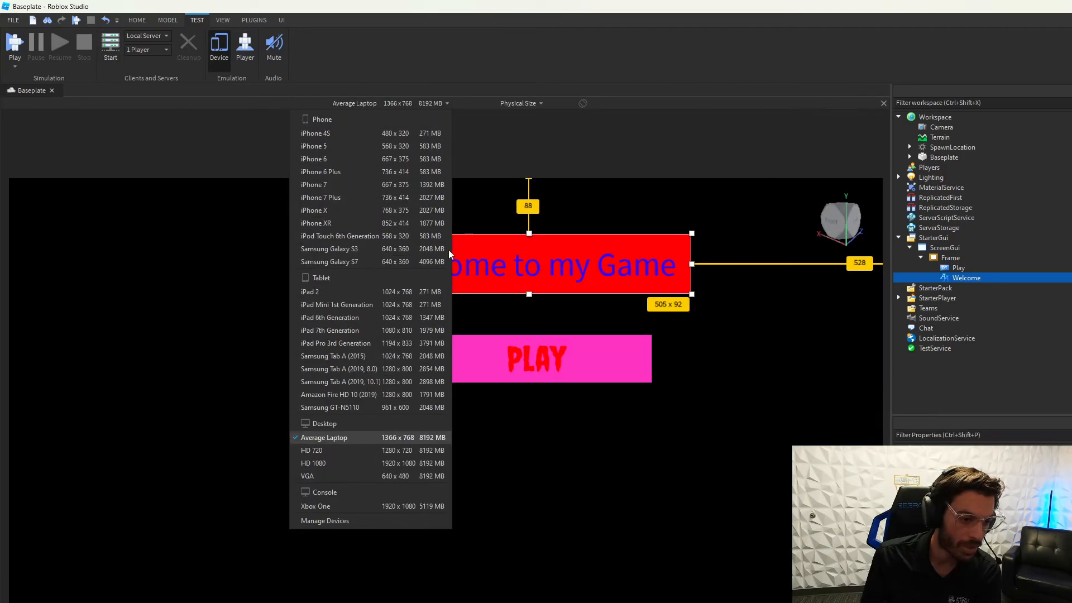
{"action": "left_click", "coordinate": [389, 505]}
{"action": "left_click", "coordinate": [427, 109]}
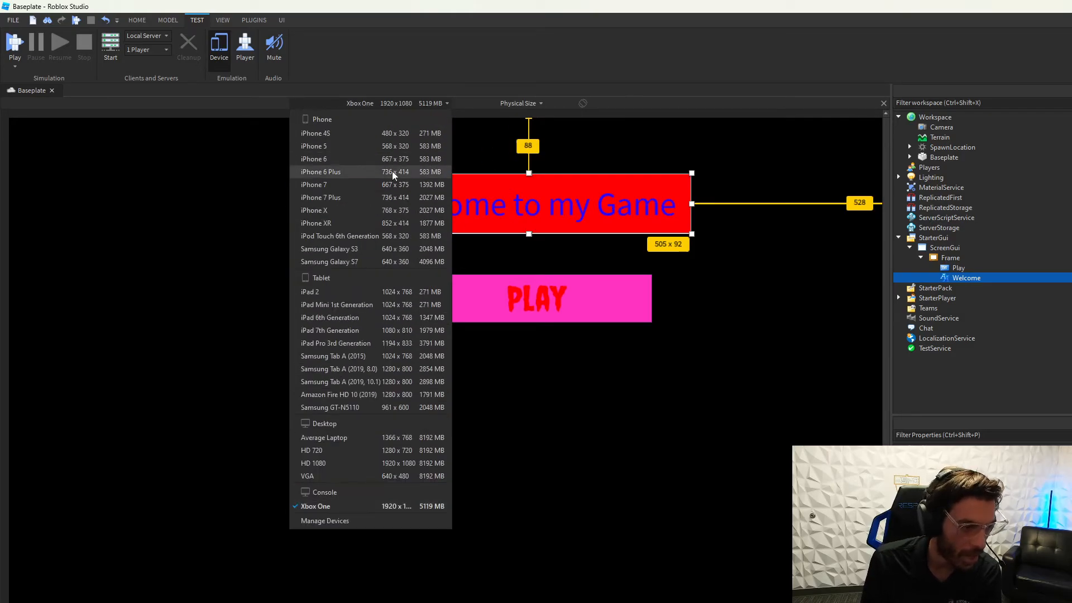
{"action": "left_click", "coordinate": [379, 199]}
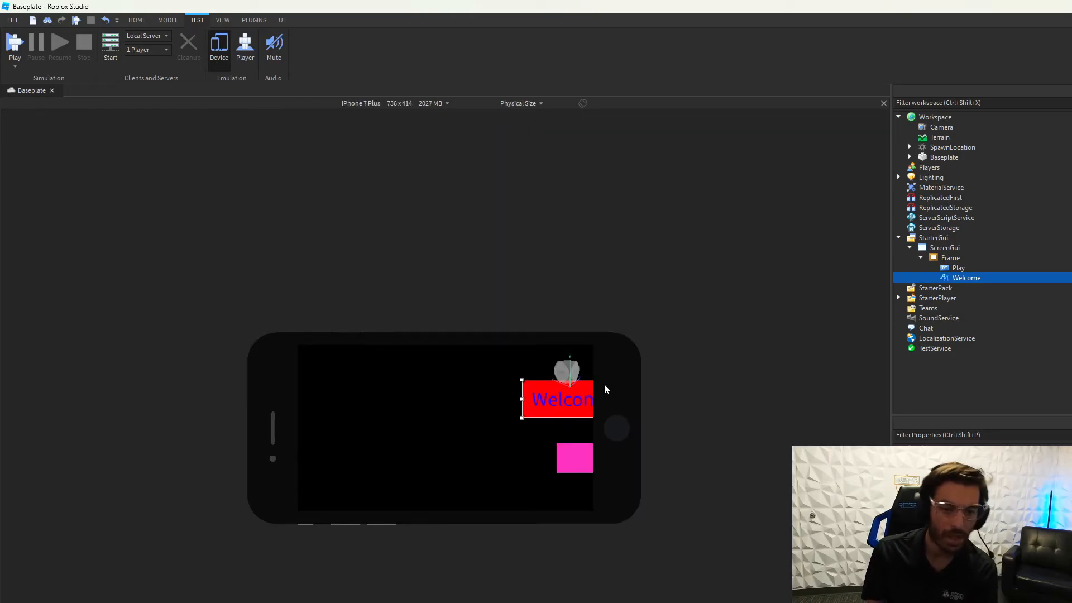
Step: Shift the Welcome label and PLAY button left on the phone preview, then emulate Average Laptop
{"action": "left_click_drag", "start_coordinate": [560, 411], "coordinate": [368, 410]}
{"action": "left_click_drag", "start_coordinate": [575, 459], "coordinate": [391, 461]}
{"action": "left_click", "coordinate": [430, 105]}
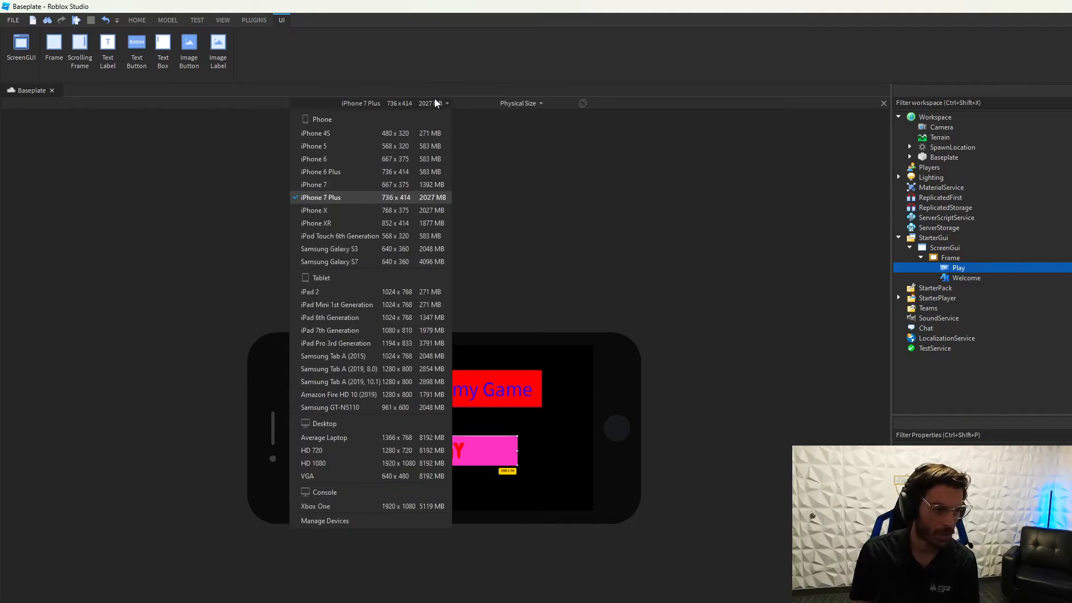
{"action": "left_click", "coordinate": [363, 438]}
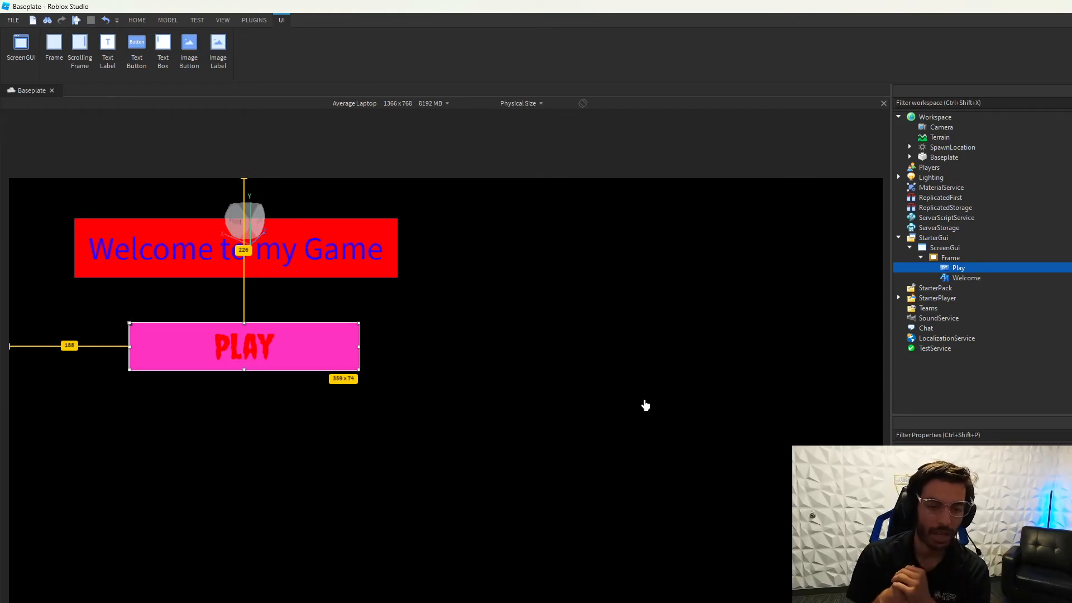
Step: Centre the PLAY button with the Welcome label above it, and widen the Explorer/Properties area
{"action": "left_click_drag", "start_coordinate": [328, 364], "coordinate": [534, 484]}
{"action": "left_click_drag", "start_coordinate": [356, 240], "coordinate": [571, 371]}
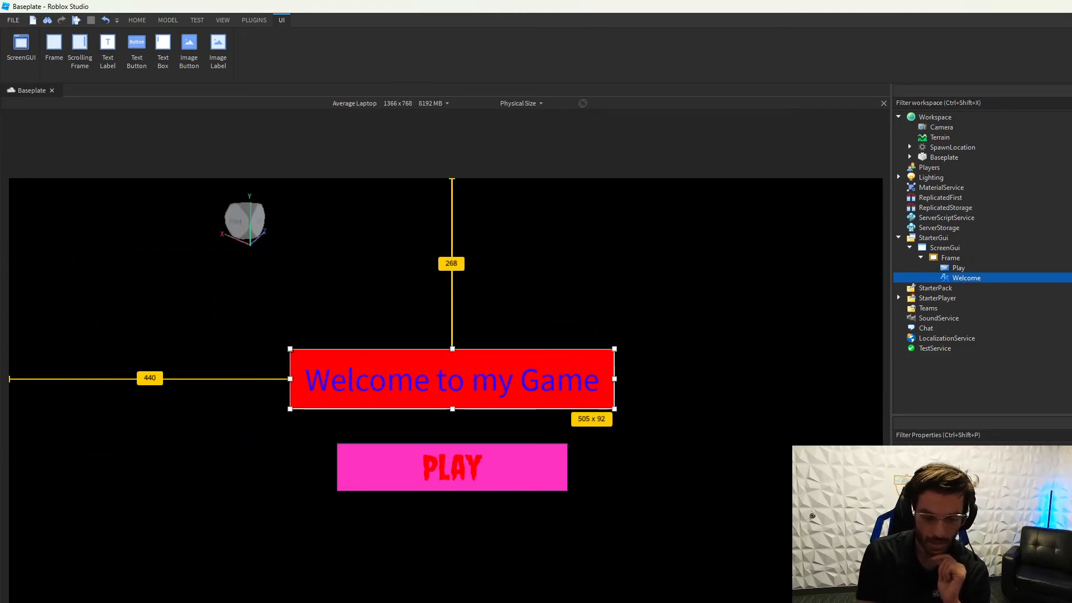
{"action": "left_click_drag", "start_coordinate": [891, 402], "coordinate": [582, 402]}
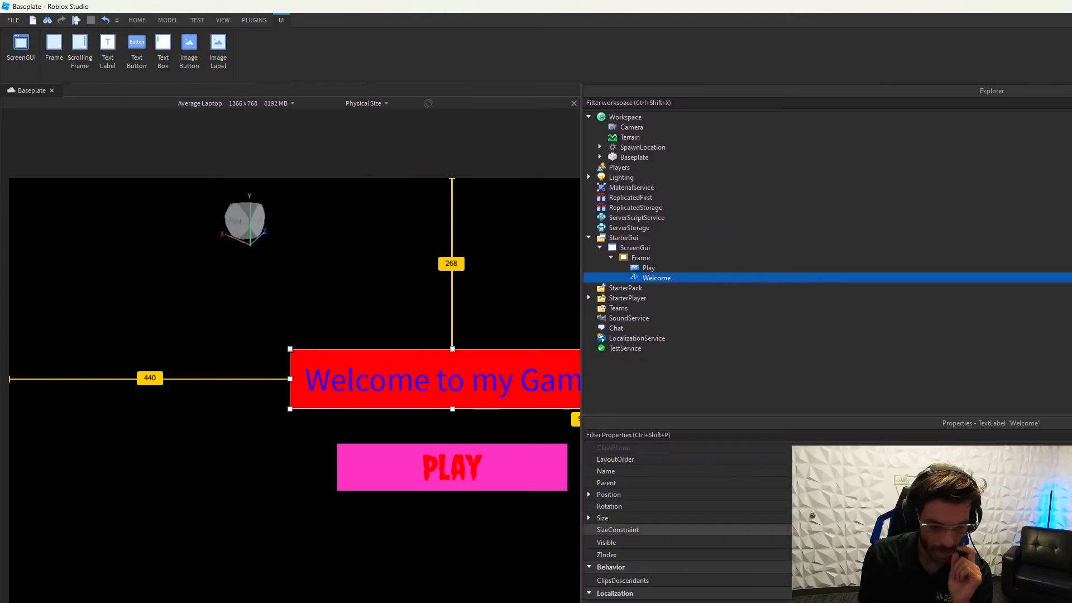
Step: Narrow the Welcome label by editing its Size X value in Properties
{"action": "left_click", "coordinate": [606, 518]}
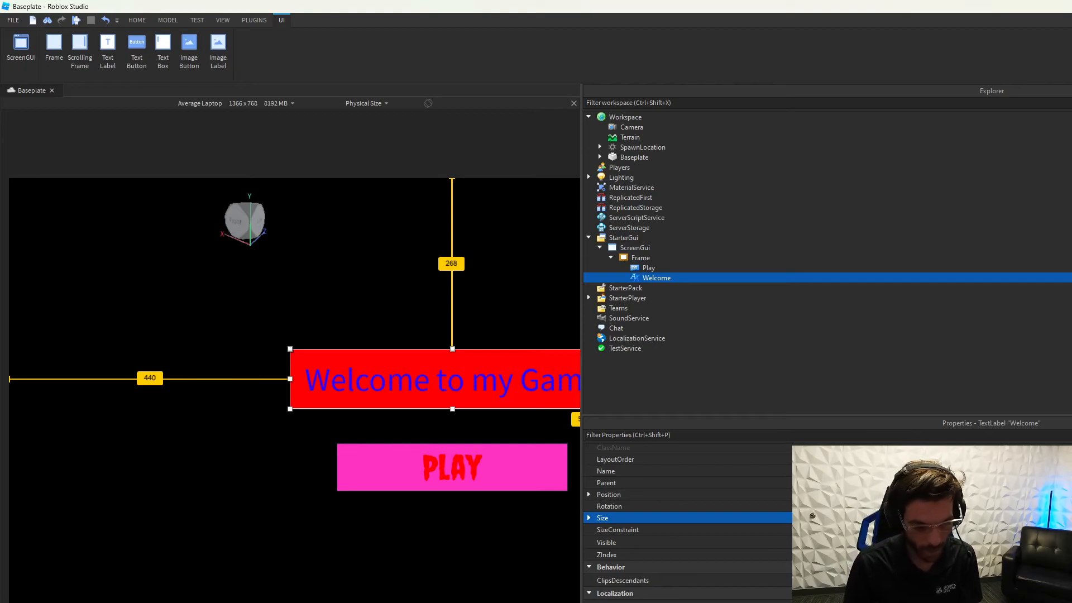
{"action": "left_click", "coordinate": [589, 518]}
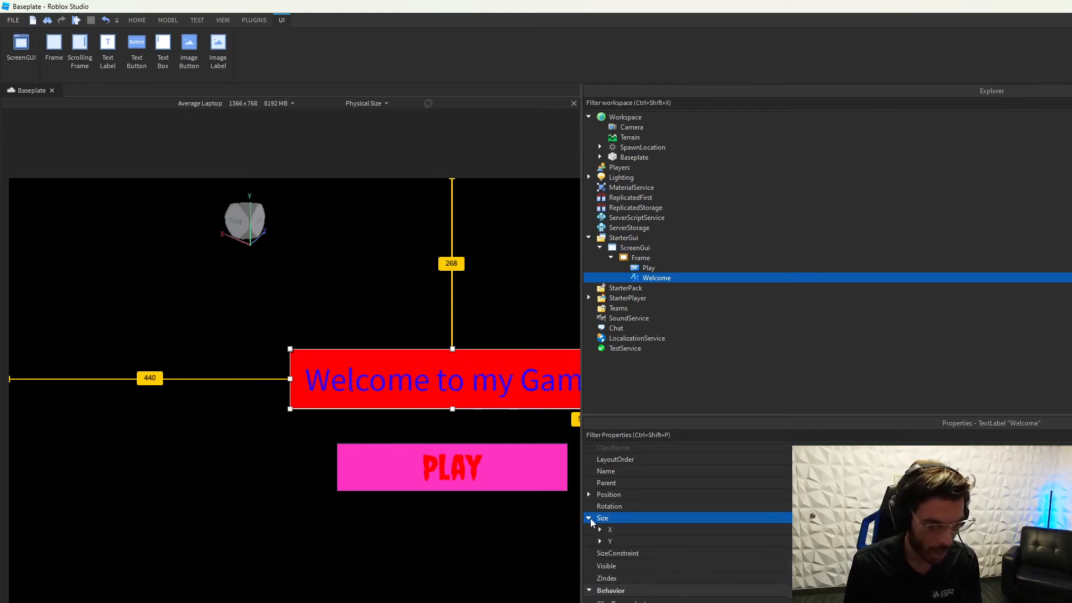
{"action": "left_click", "coordinate": [600, 529]}
{"action": "left_click", "coordinate": [604, 530]}
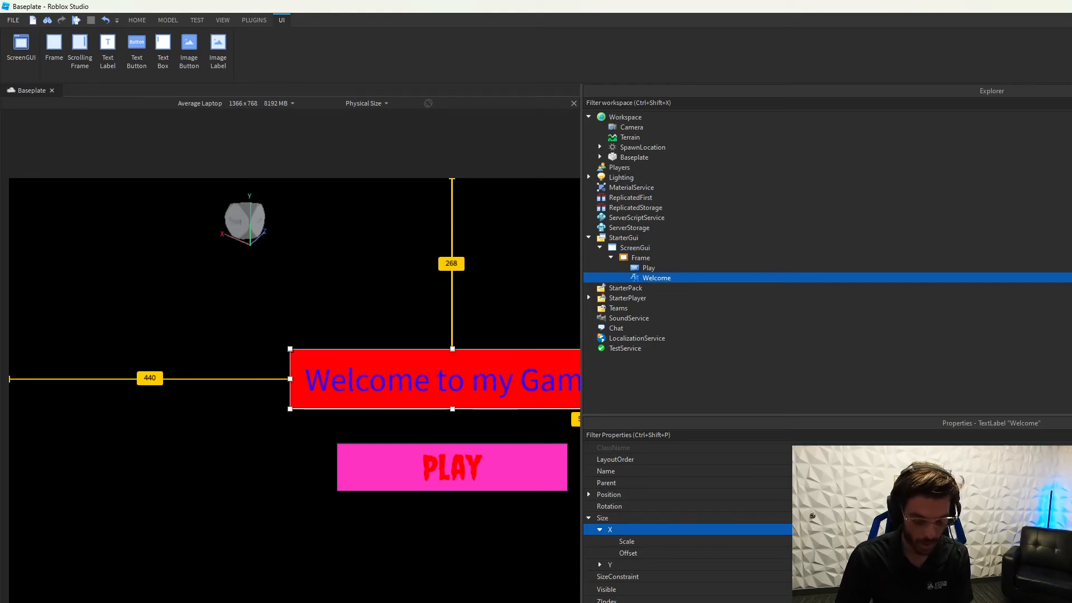
{"action": "key", "text": "Return"}
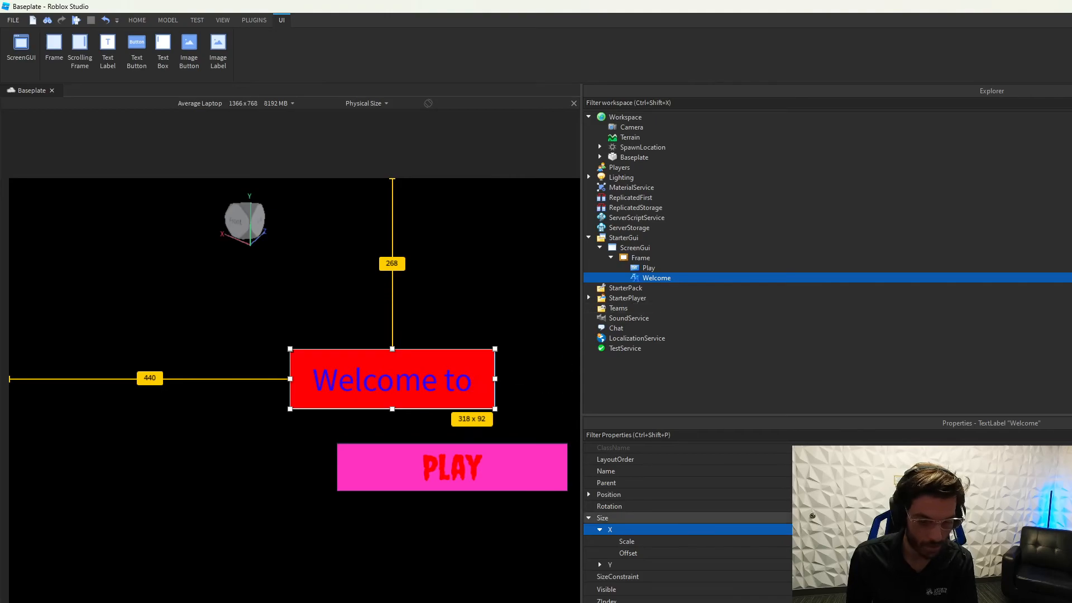
{"action": "left_click", "coordinate": [688, 518]}
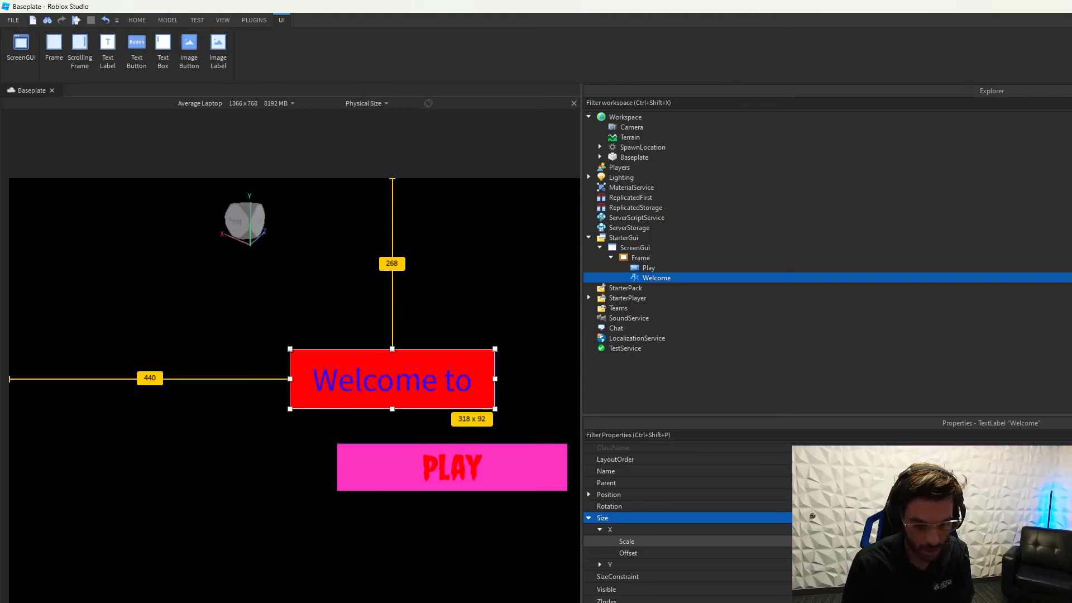
Step: Place the PLAY button just below the Welcome label and widen the viewport
{"action": "left_click", "coordinate": [520, 476]}
{"action": "left_click_drag", "start_coordinate": [520, 476], "coordinate": [449, 553]}
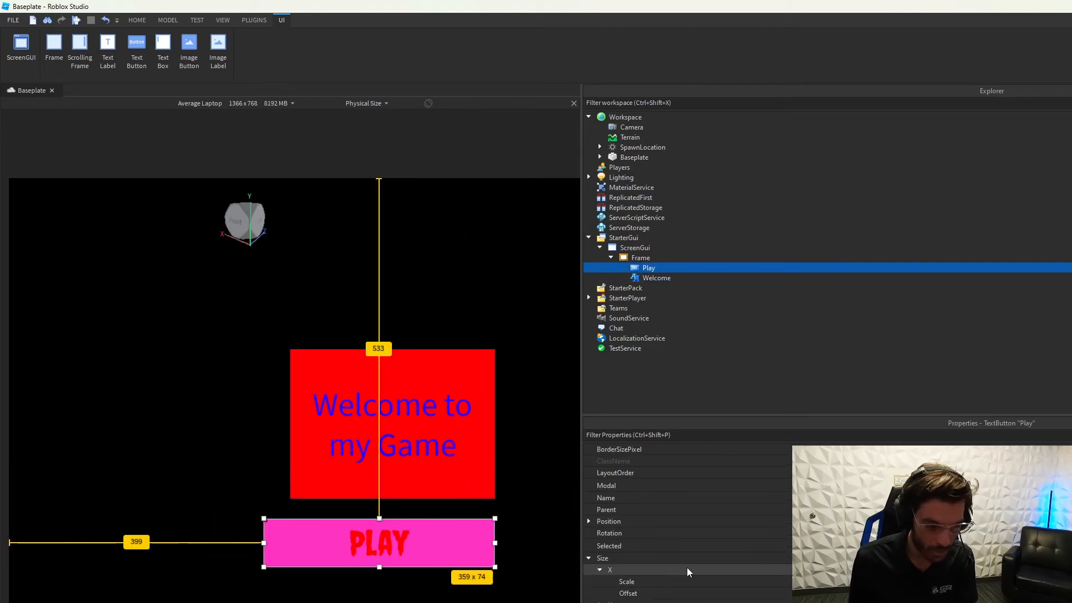
{"action": "left_click", "coordinate": [589, 559]}
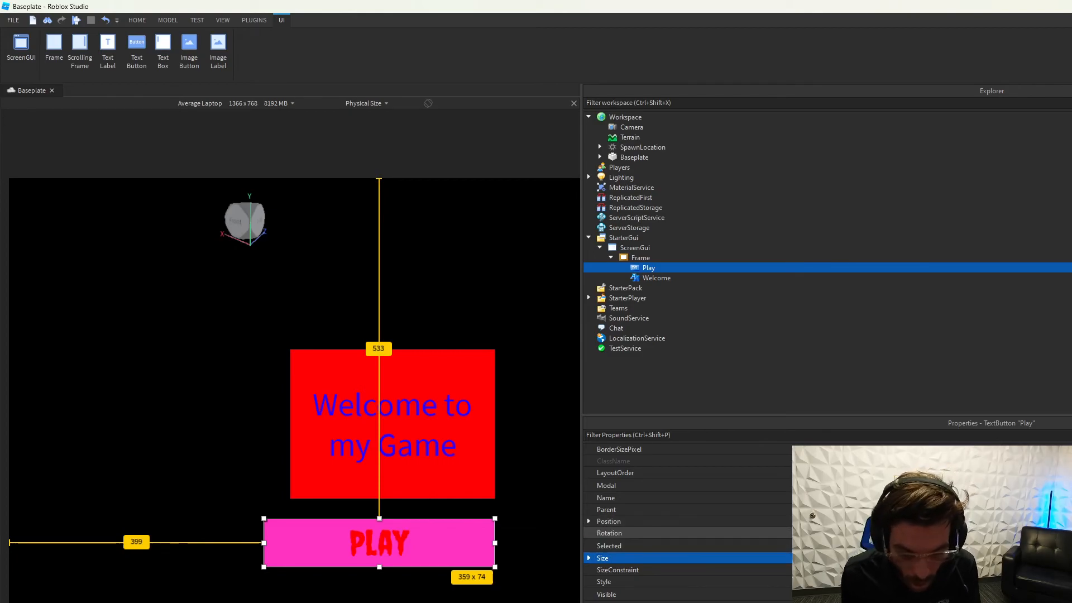
{"action": "left_click", "coordinate": [591, 522]}
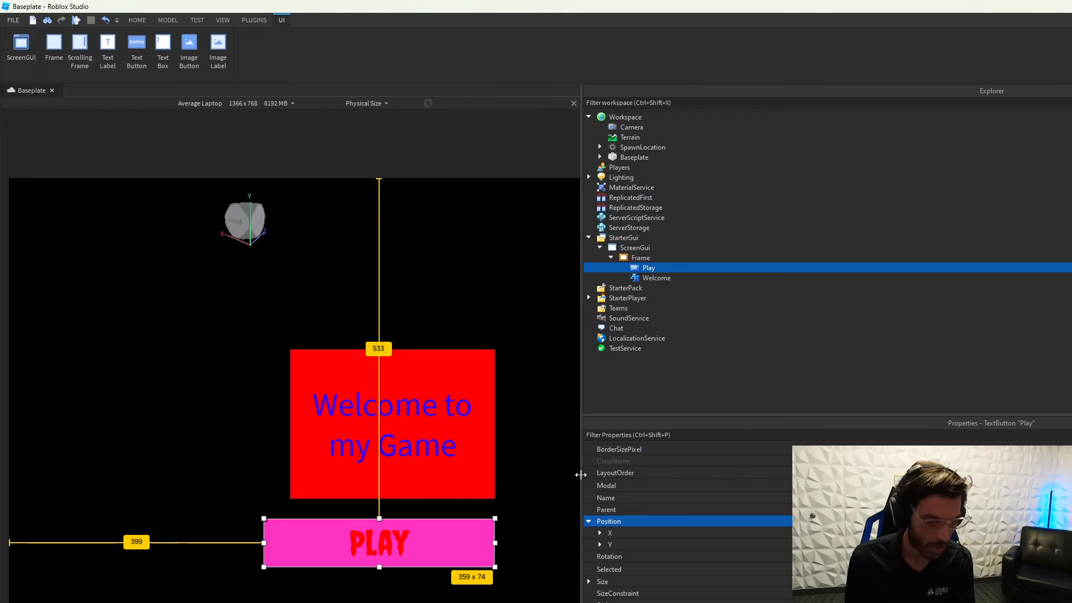
{"action": "left_click_drag", "start_coordinate": [582, 469], "coordinate": [954, 502]}
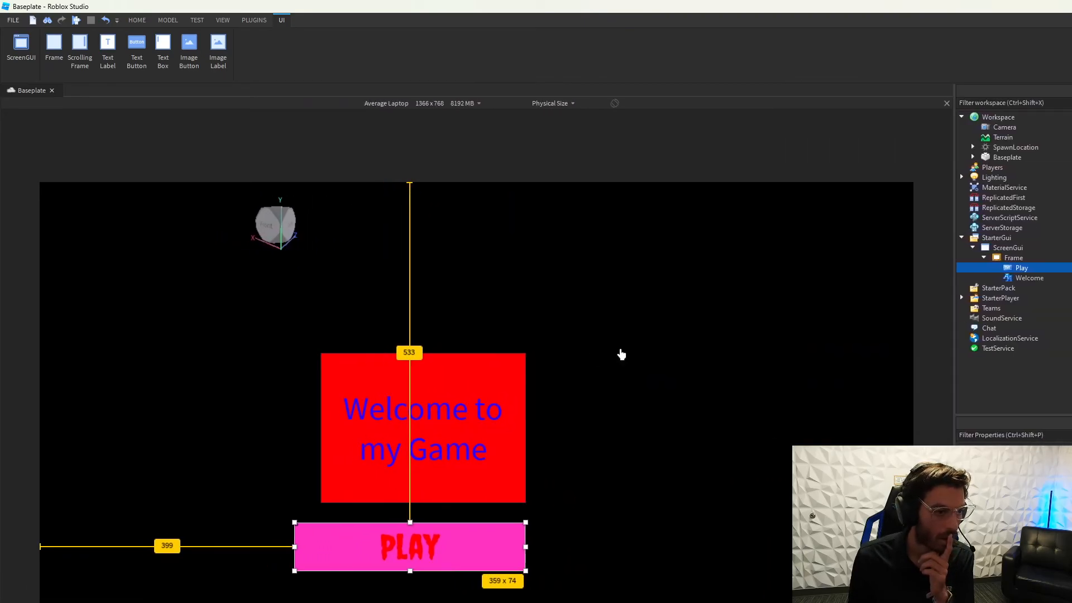
Step: Preview the GUI on an iPhone 4S and then an iPad Mini
{"action": "left_click", "coordinate": [466, 103]}
{"action": "left_click", "coordinate": [459, 133]}
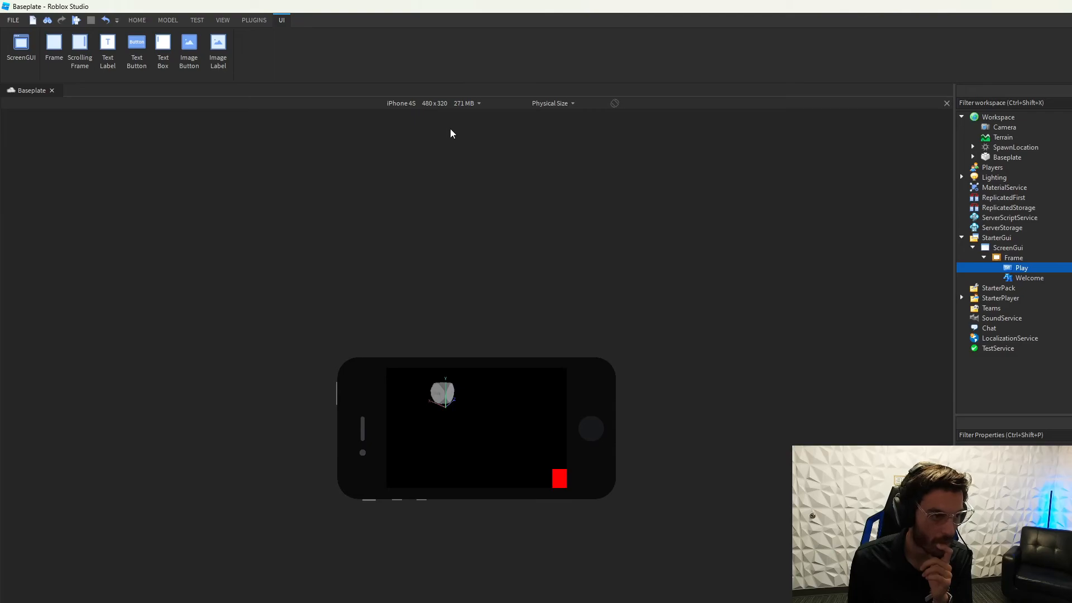
{"action": "left_click", "coordinate": [466, 103]}
{"action": "left_click", "coordinate": [391, 310]}
Step: Set the black Frame's Size scale to span the full screen width and height
{"action": "left_click", "coordinate": [1013, 258]}
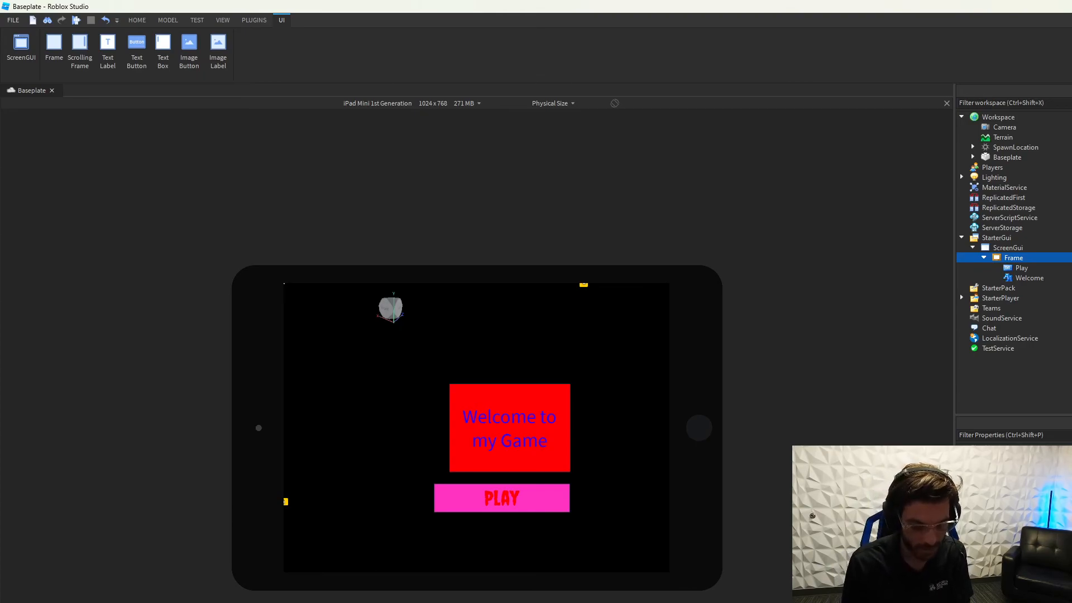
{"action": "key", "text": "Return"}
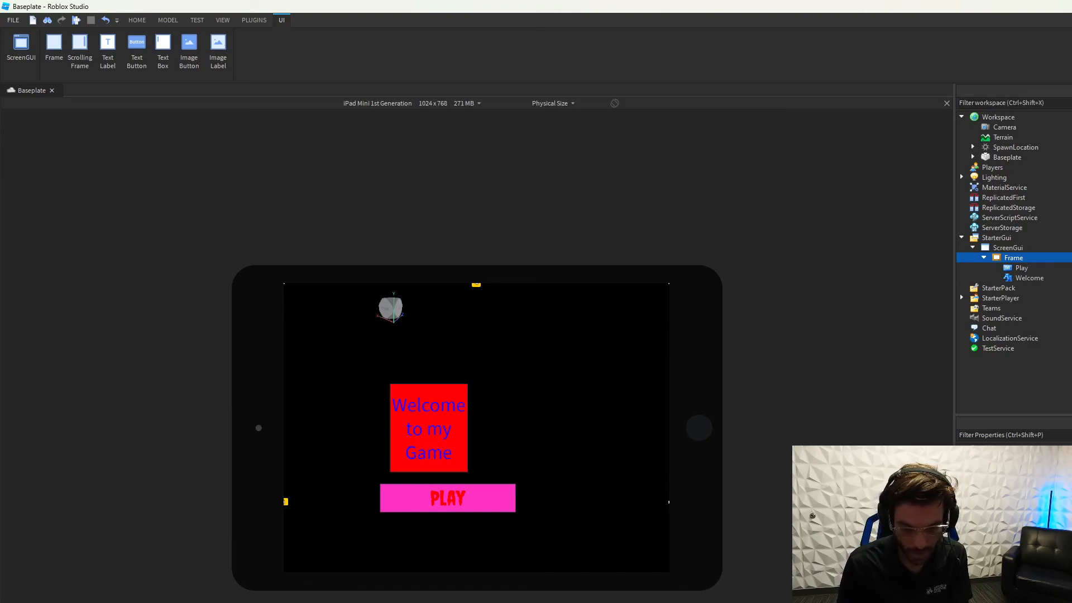
{"action": "key", "text": "Return"}
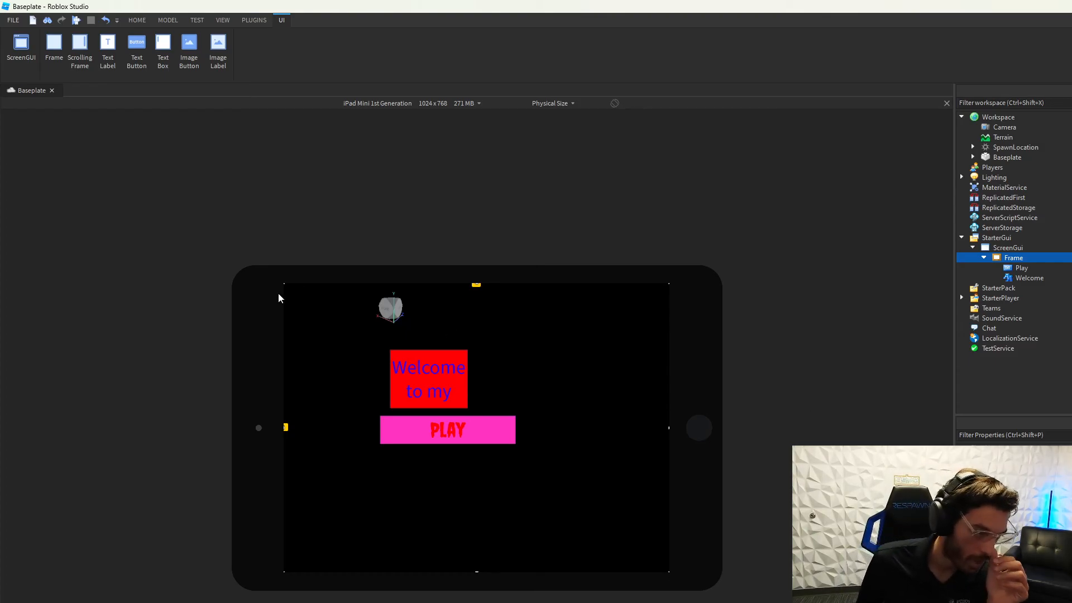
Step: Check the GUI on iPhone 6 and iPod Touch, then return to Average Laptop
{"action": "left_click", "coordinate": [428, 104]}
{"action": "left_click", "coordinate": [395, 159]}
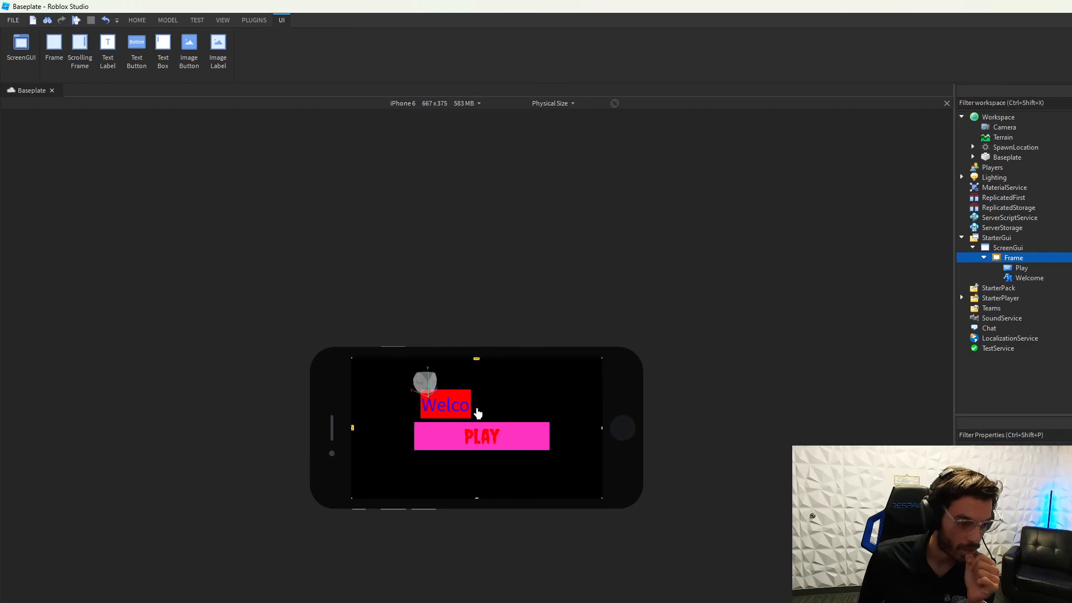
{"action": "left_click", "coordinate": [434, 104]}
{"action": "left_click", "coordinate": [391, 236]}
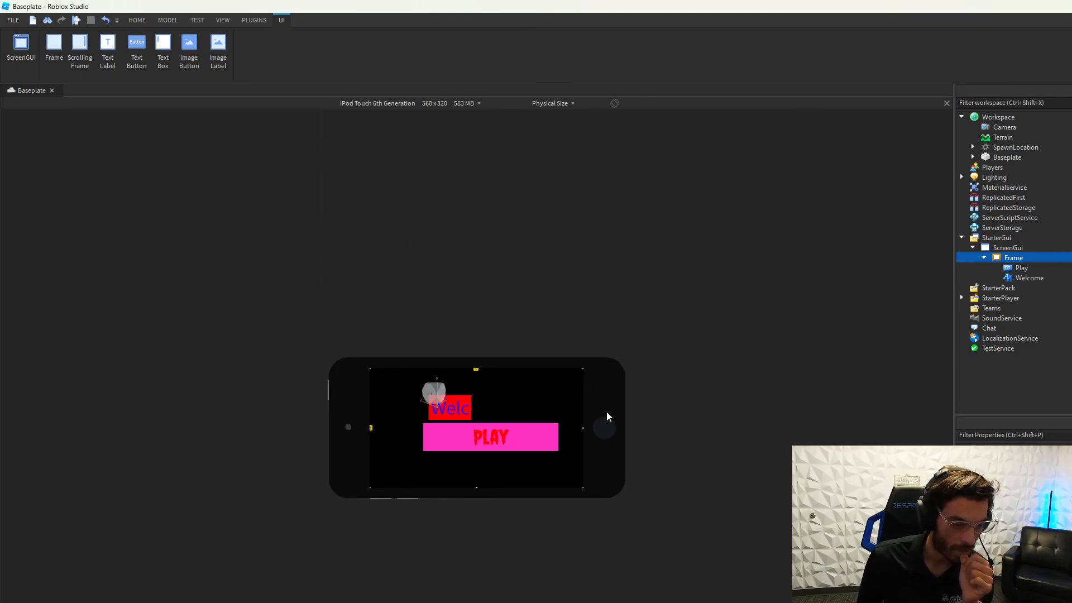
{"action": "left_click", "coordinate": [476, 105]}
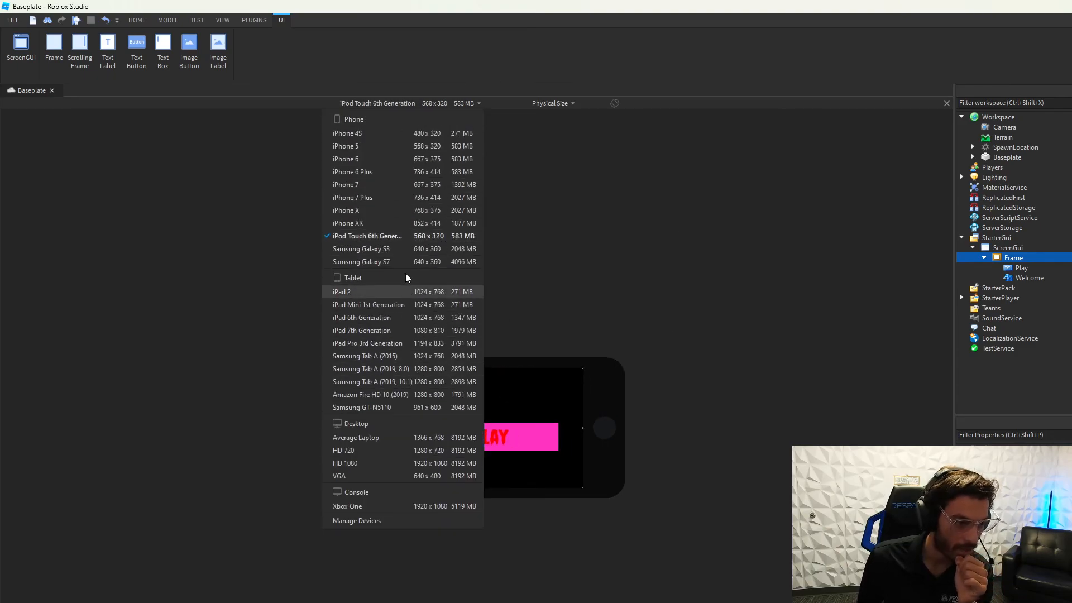
{"action": "left_click", "coordinate": [378, 438]}
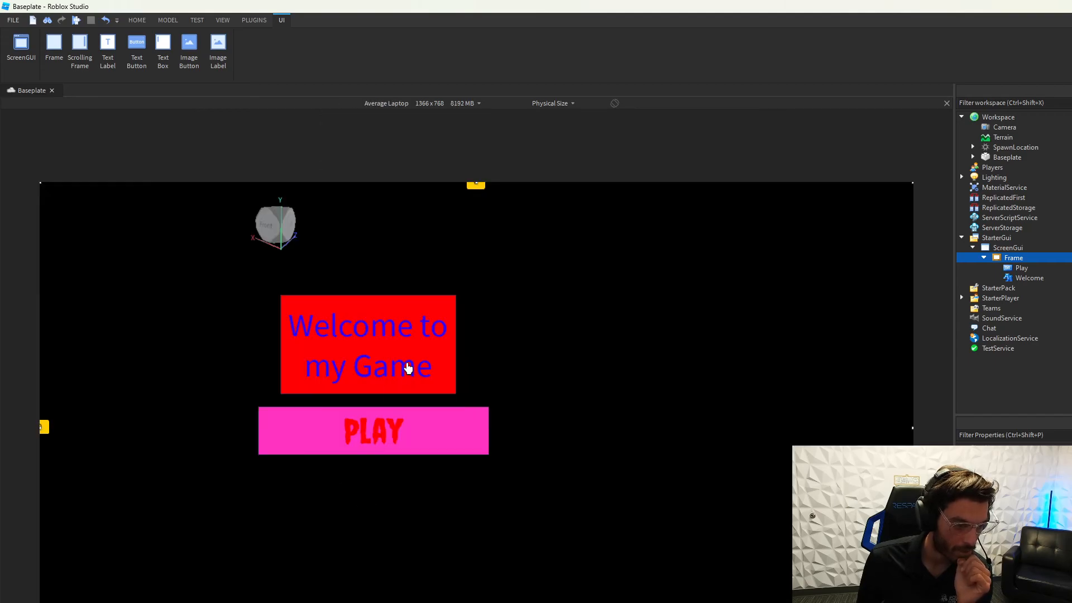
Step: Enable TextScaled on the Welcome label so its text fills the red box
{"action": "left_click", "coordinate": [409, 368]}
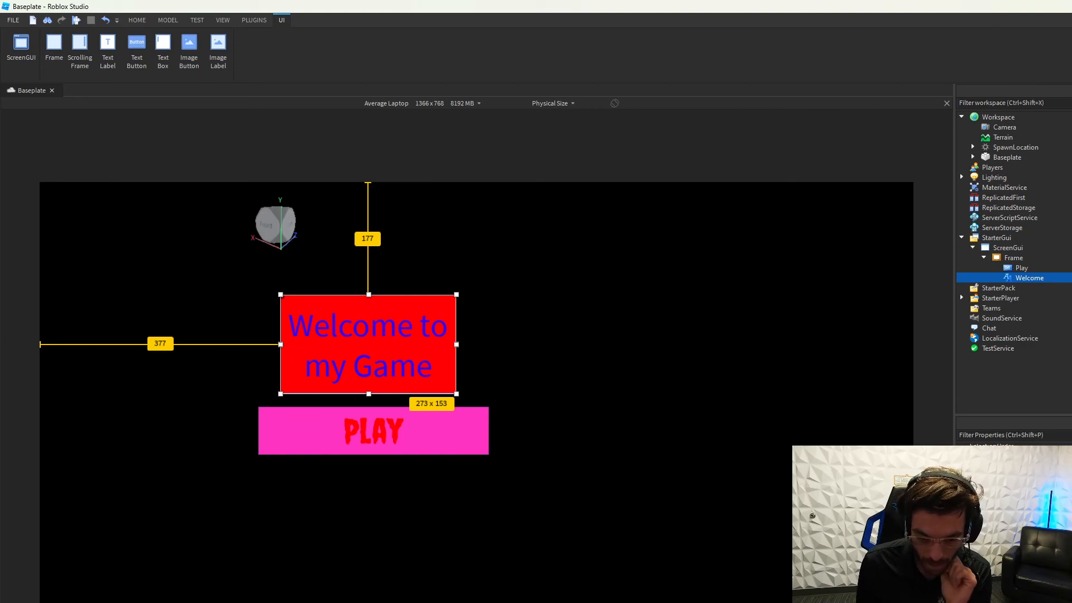
{"action": "key", "text": "Return"}
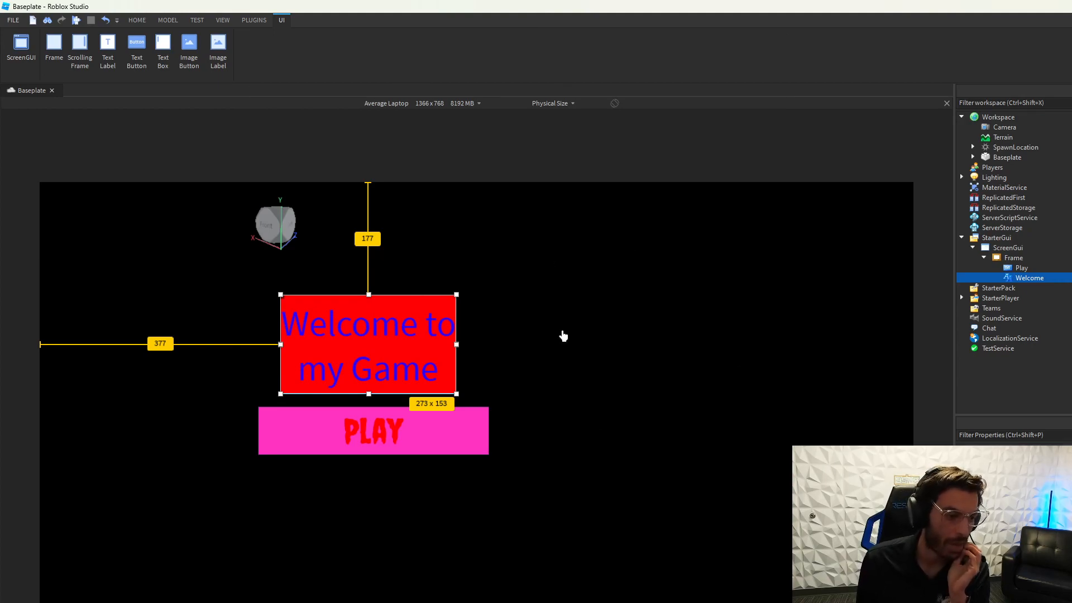
{"action": "left_click", "coordinate": [662, 444]}
Step: Preview the GUI on iPhone 7 Plus, iPad Pro 3rd Generation, Samsung GT-N5110 and iPhone 4S
{"action": "left_click", "coordinate": [447, 107]}
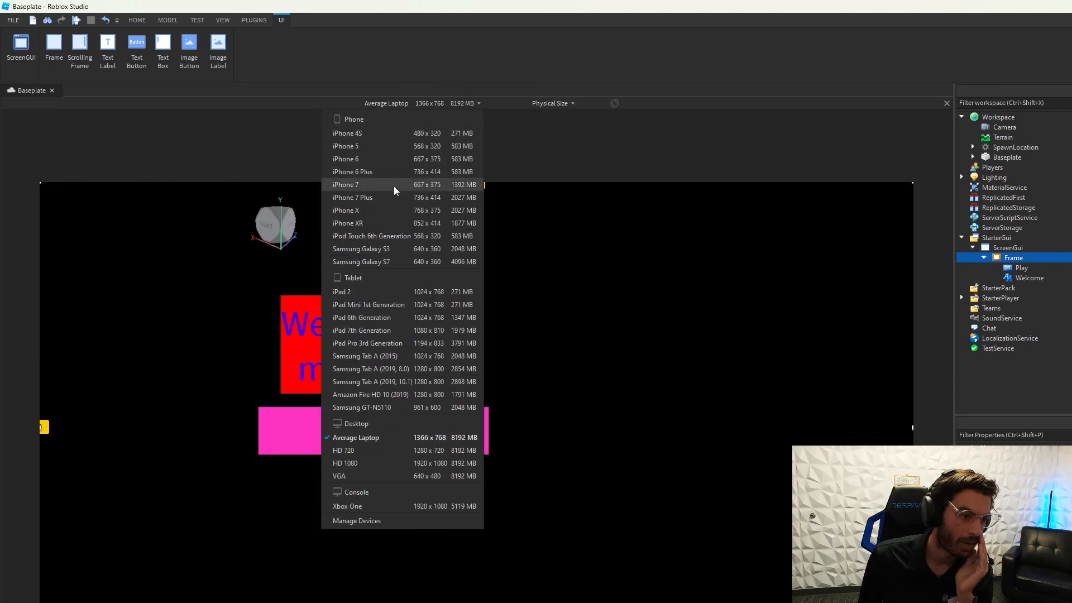
{"action": "left_click", "coordinate": [358, 186]}
{"action": "left_click", "coordinate": [453, 103]}
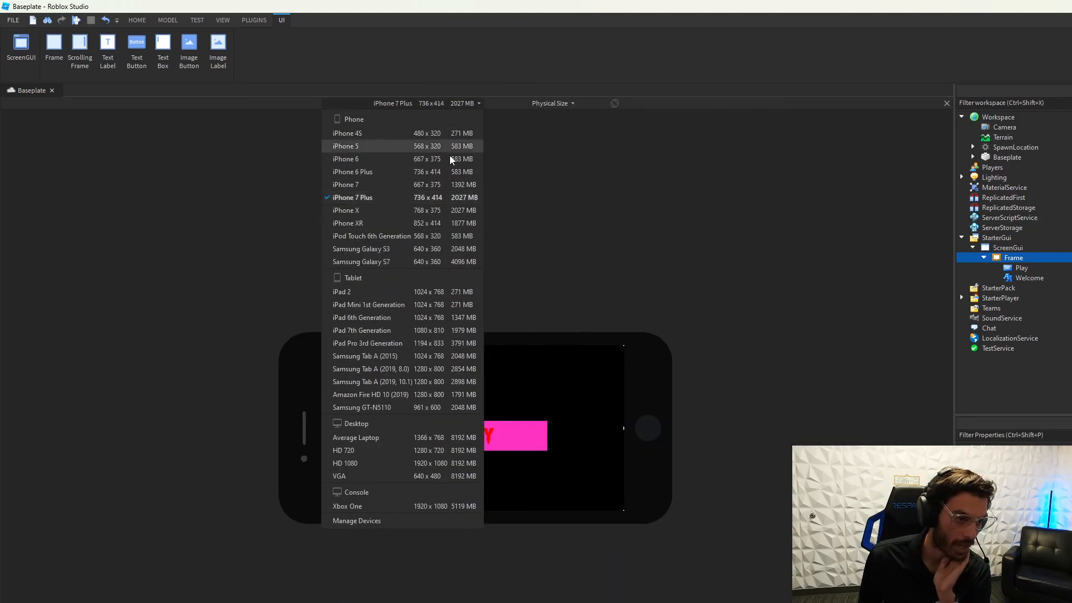
{"action": "left_click", "coordinate": [453, 349]}
{"action": "left_click", "coordinate": [425, 109]}
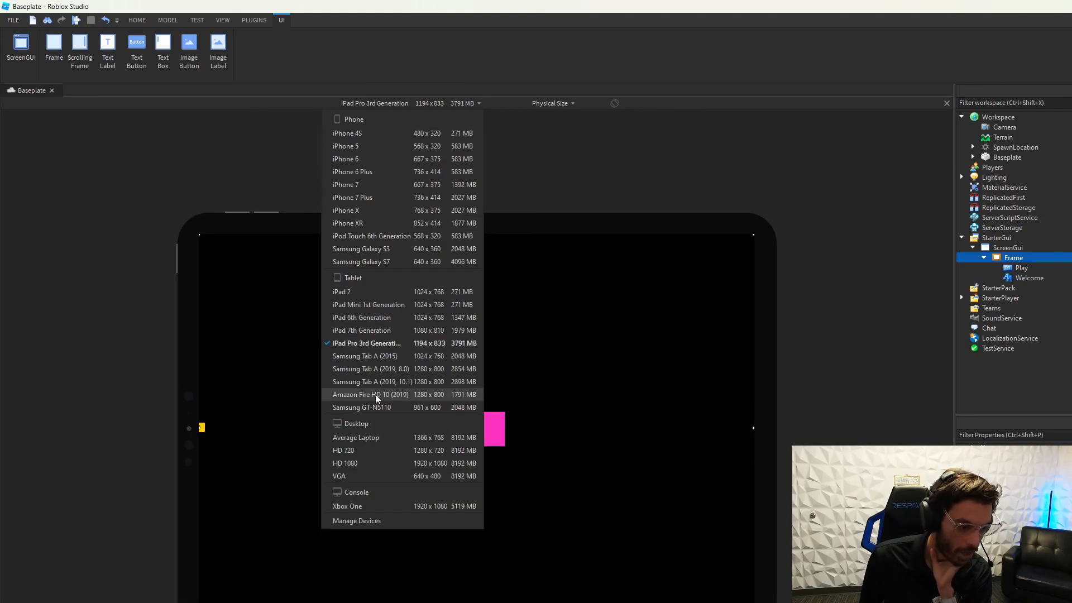
{"action": "left_click", "coordinate": [372, 408]}
{"action": "left_click", "coordinate": [391, 103]}
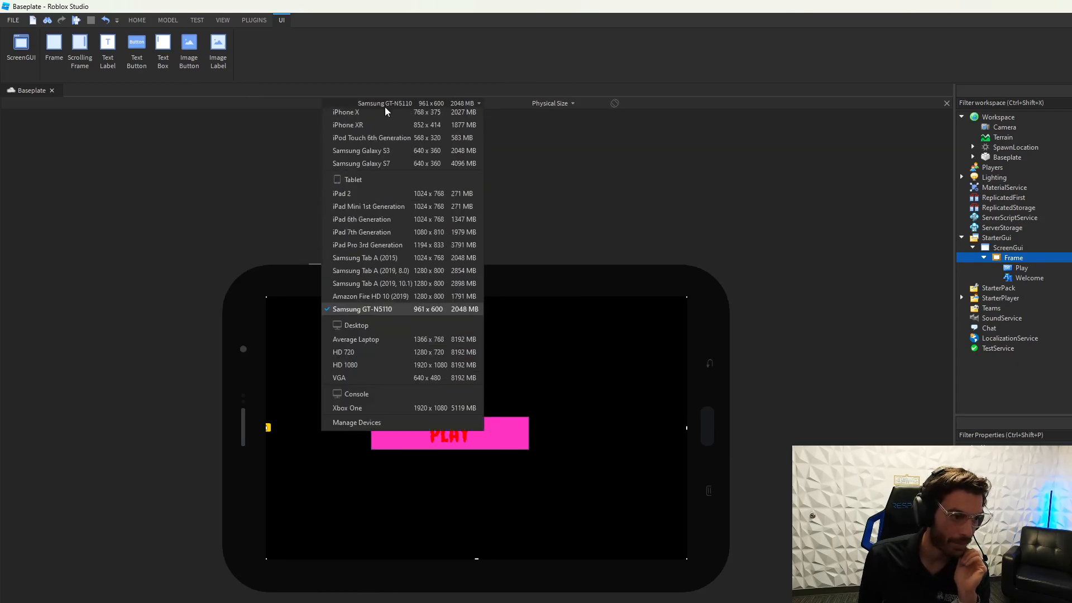
{"action": "left_click", "coordinate": [378, 144]}
Step: Move the PLAY button left on the iPhone 4S screen, then return to Average Laptop
{"action": "left_click", "coordinate": [488, 437]}
{"action": "left_click_drag", "start_coordinate": [488, 437], "coordinate": [453, 442]}
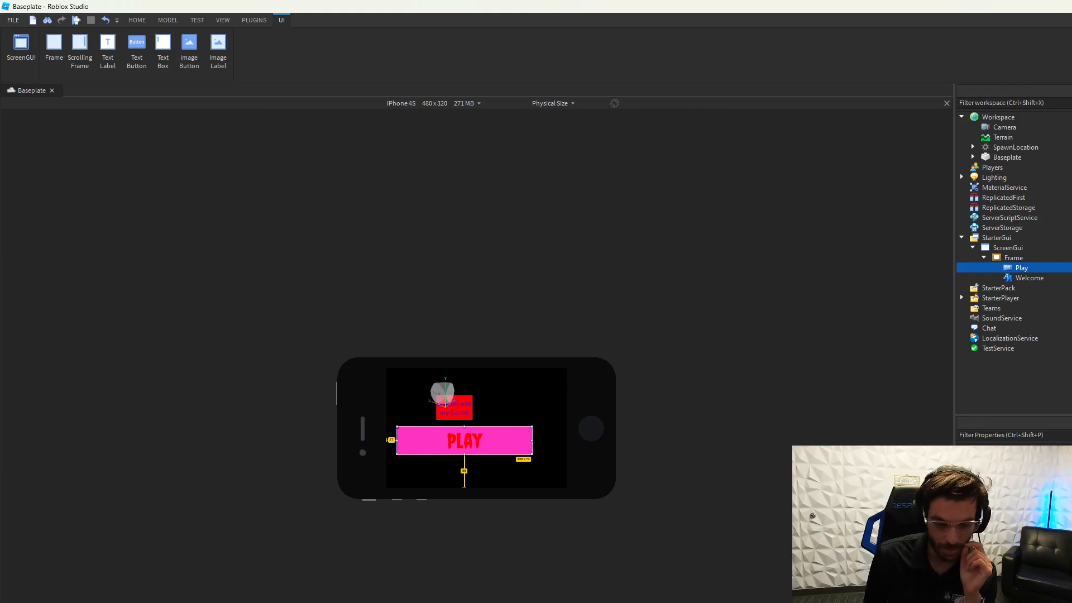
{"action": "left_click", "coordinate": [430, 103]}
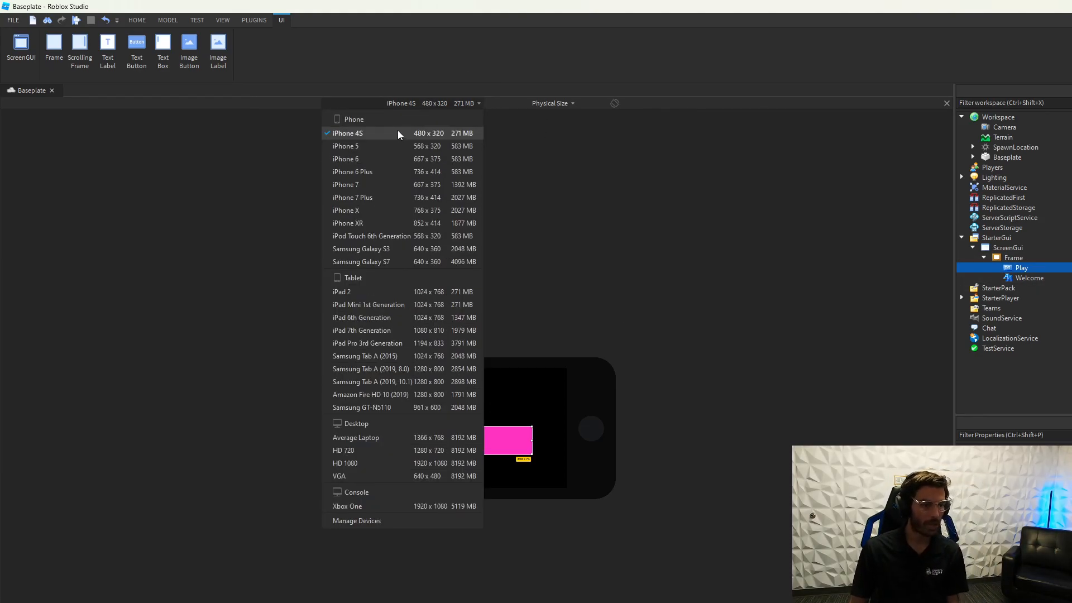
{"action": "left_click", "coordinate": [430, 439]}
Step: Move the Welcome label and PLAY button toward the screen centre, button beneath label
{"action": "left_click_drag", "start_coordinate": [283, 435], "coordinate": [445, 441]}
{"action": "left_click", "coordinate": [390, 321]}
{"action": "left_click_drag", "start_coordinate": [390, 321], "coordinate": [509, 292]}
{"action": "left_click_drag", "start_coordinate": [388, 453], "coordinate": [495, 441]}
Step: Select the background Frame and collapse the Frame and ScreenGui in Explorer
{"action": "left_click", "coordinate": [576, 516]}
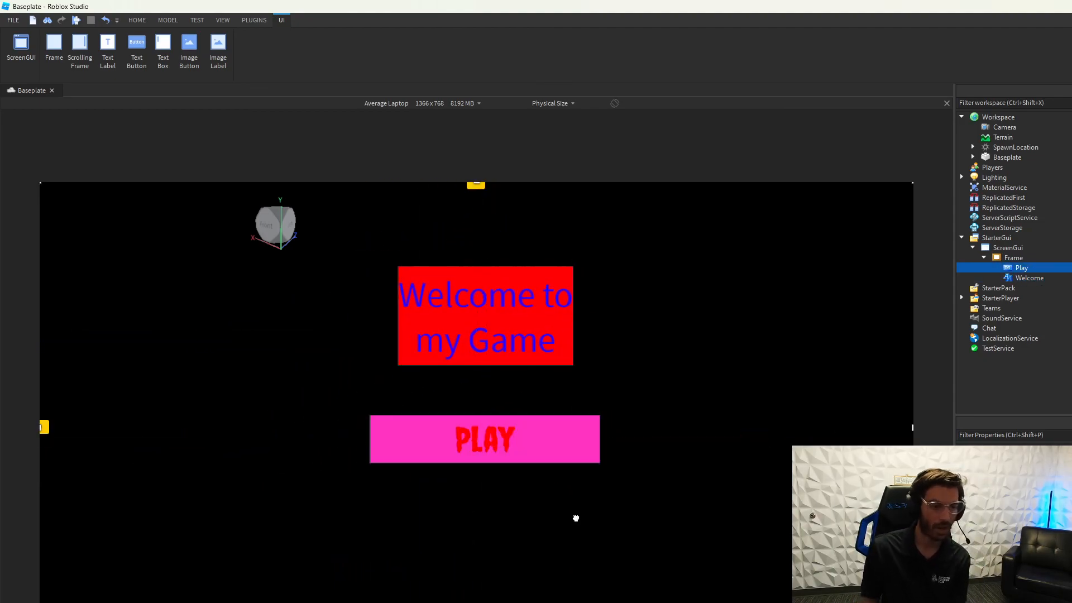
{"action": "left_click", "coordinate": [984, 258]}
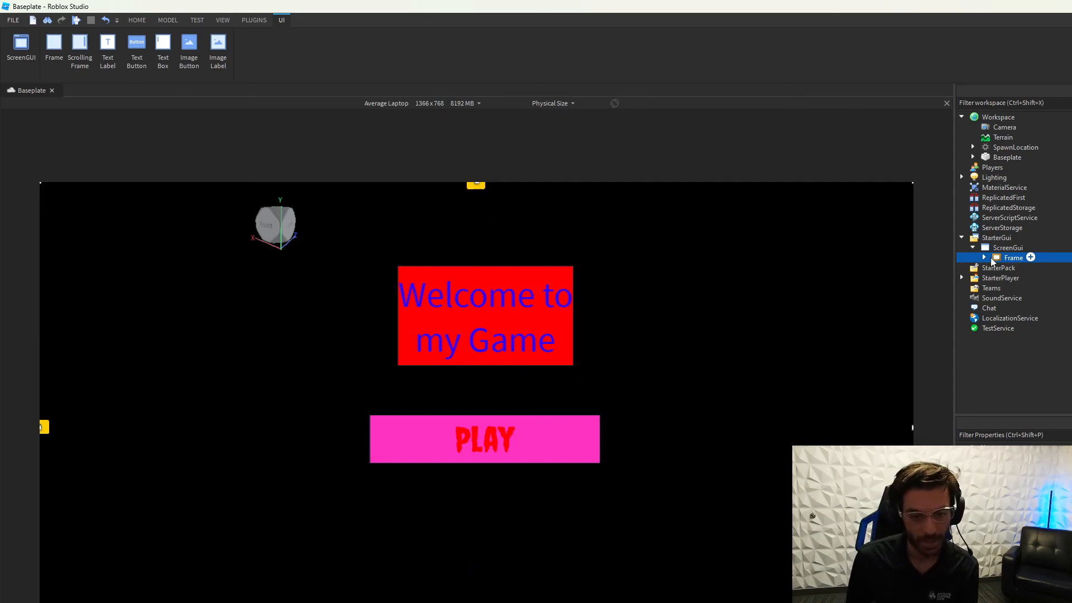
{"action": "left_click", "coordinate": [973, 248]}
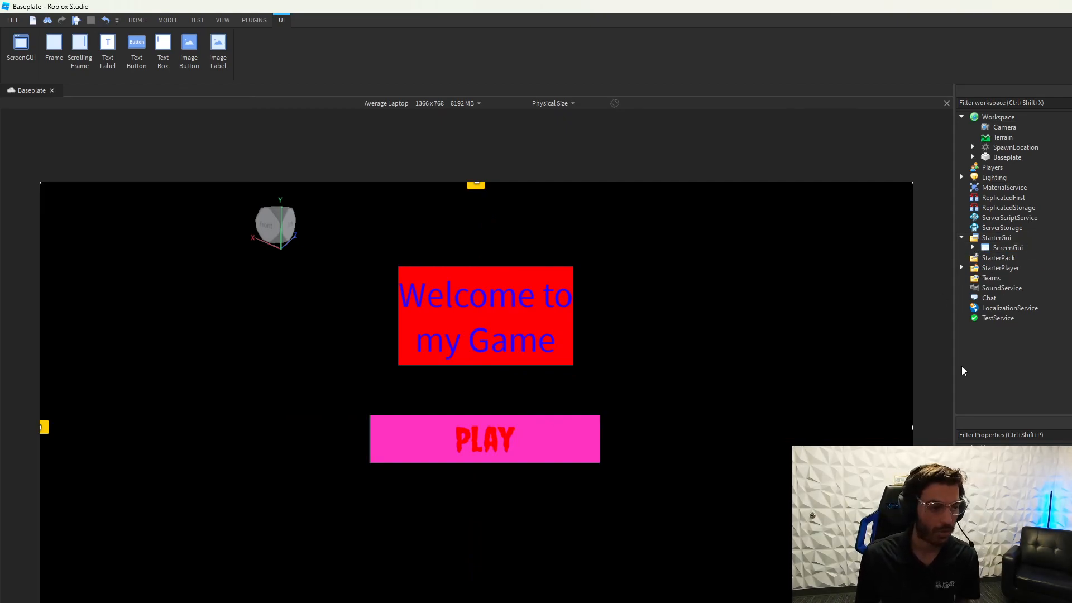